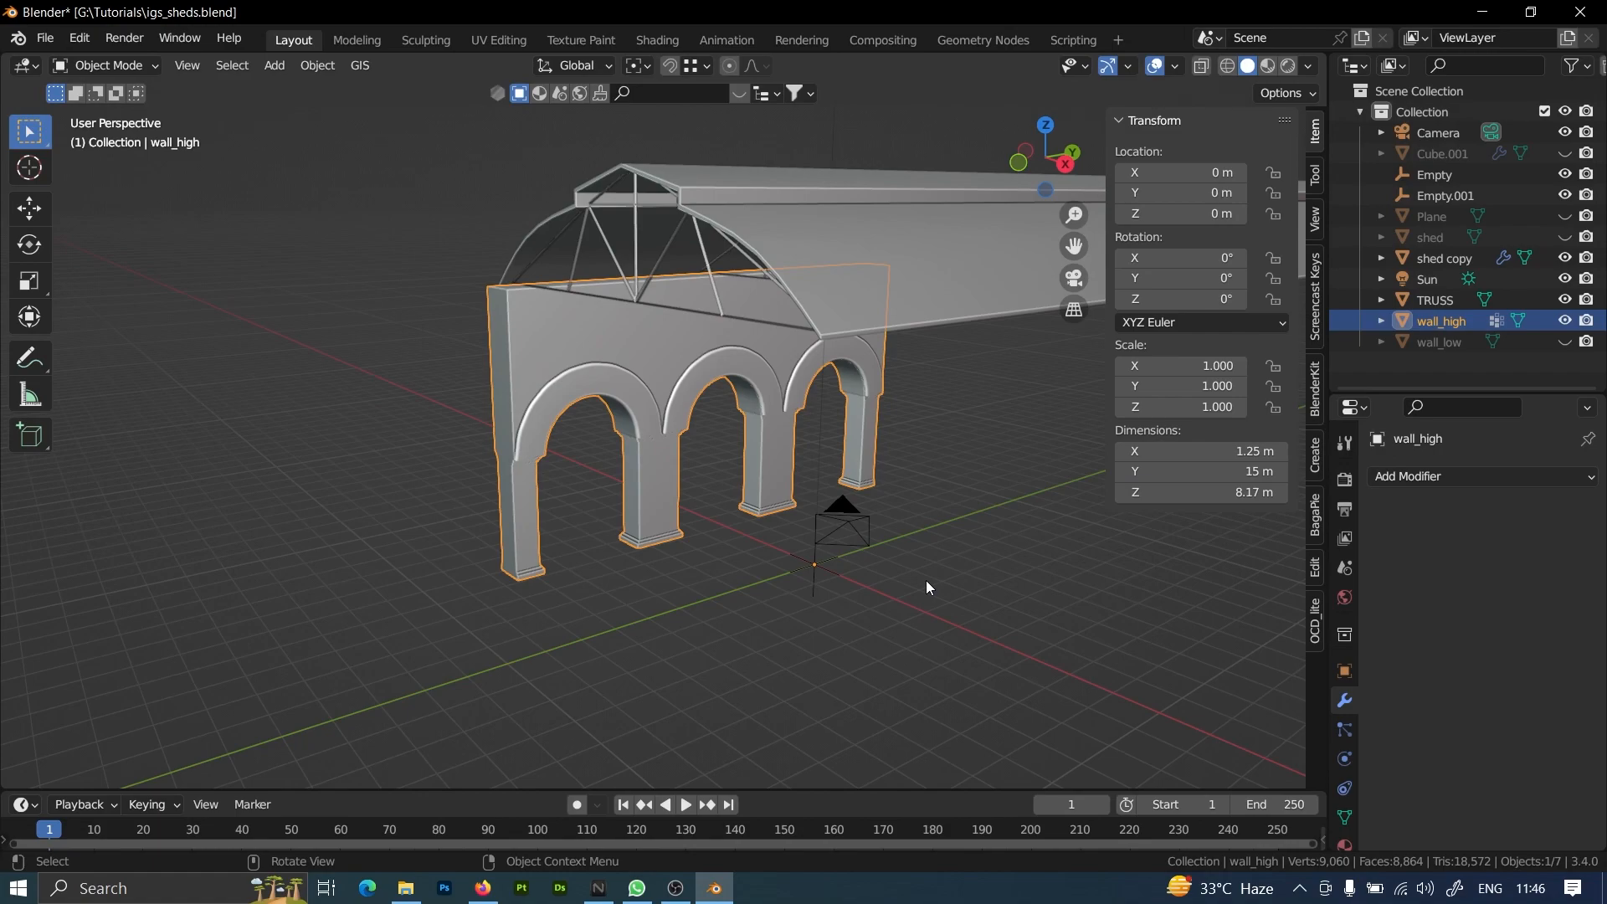
Examine the detailed wall_high arcade from several angles, both as a shaded object and as a mesh in Edit Mode.
middle_drag(646, 541, 1205, 415)
scroll(624, 395, up, 3)
scroll(735, 480, down, 4)
scroll(750, 500, up, 2)
key(g)
right_click(695, 441)
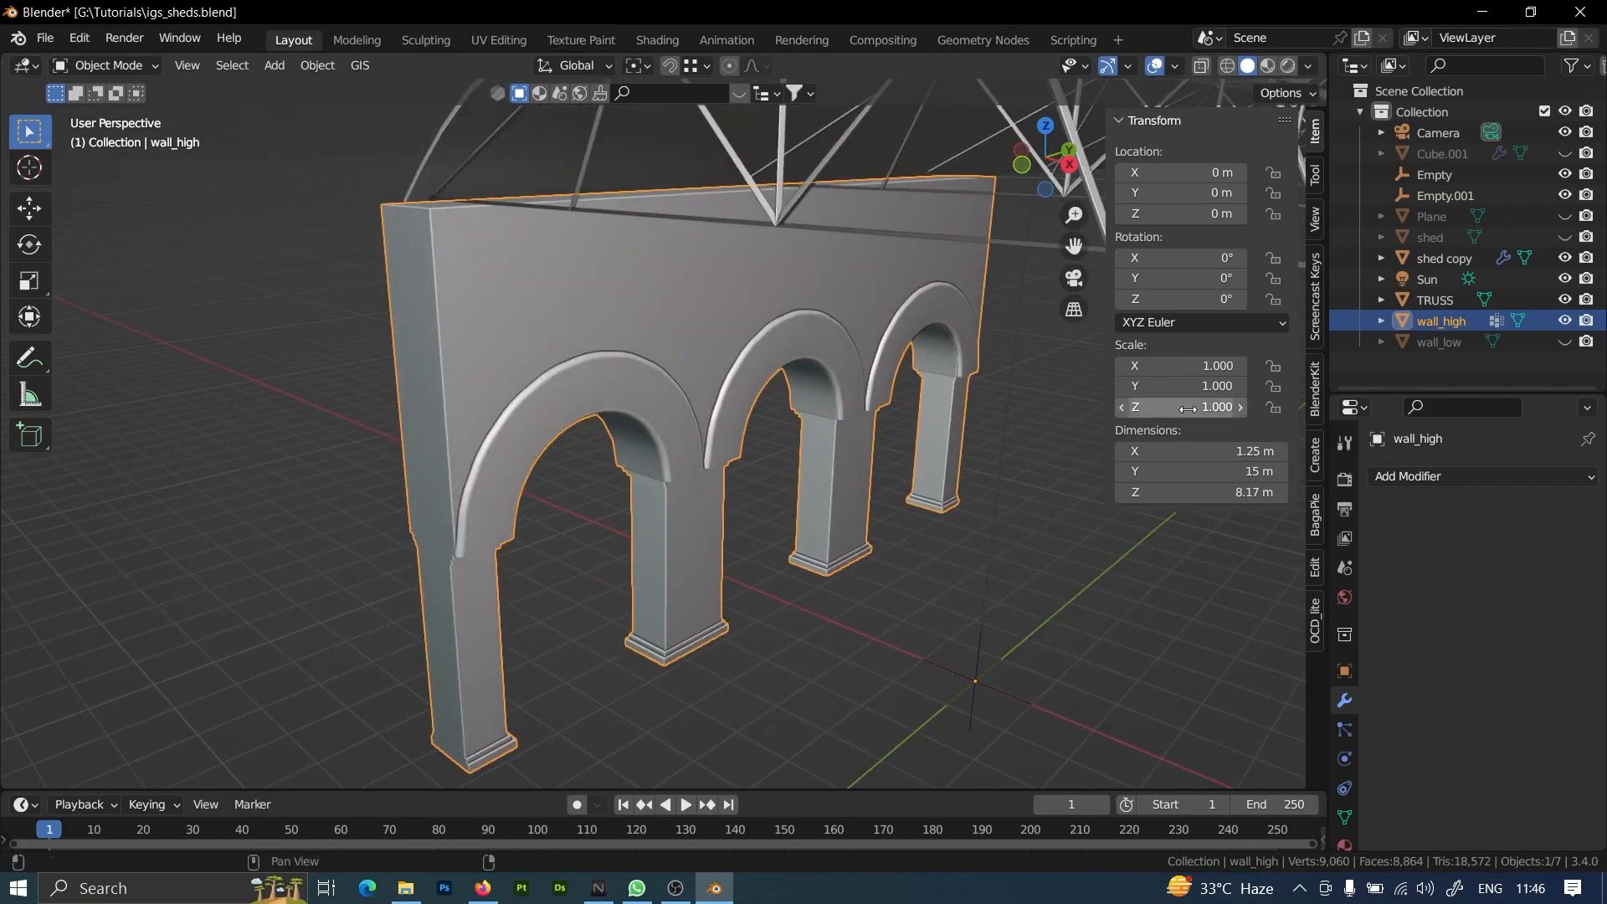
middle_drag(609, 523, 691, 465)
key(Tab)
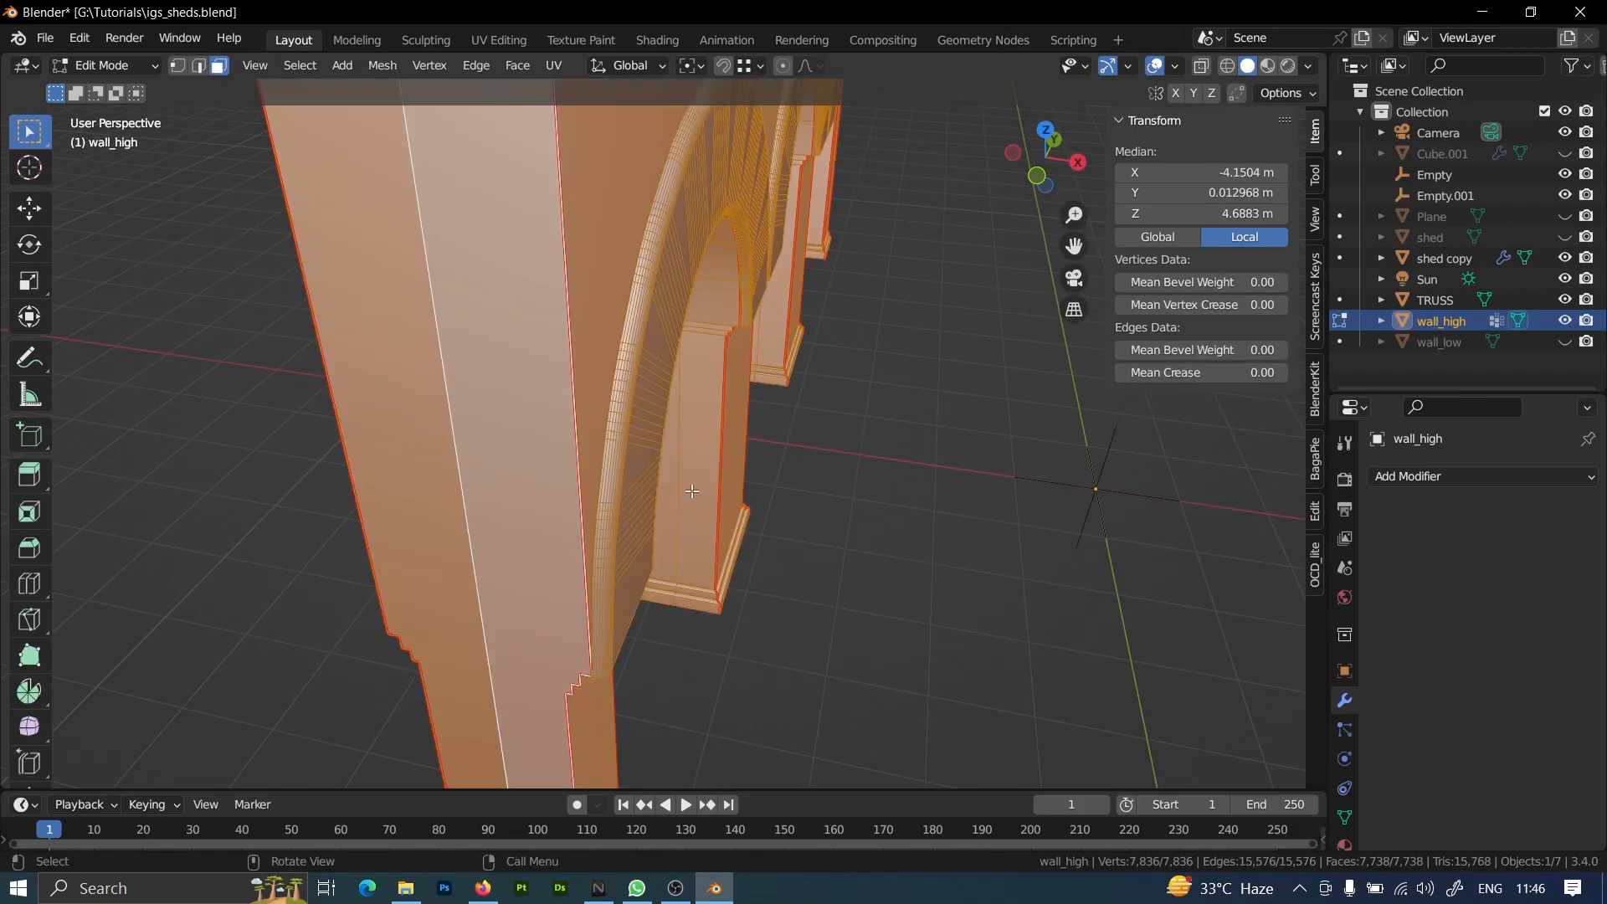
key(Tab)
mouse_move(798, 523)
middle_down()
mouse_move(721, 473)
mouse_move(771, 574)
mouse_move(692, 423)
mouse_move(799, 510)
middle_up()
key(Tab)
shift+middle_drag(845, 679, 778, 477)
middle_drag(1045, 735, 931, 655)
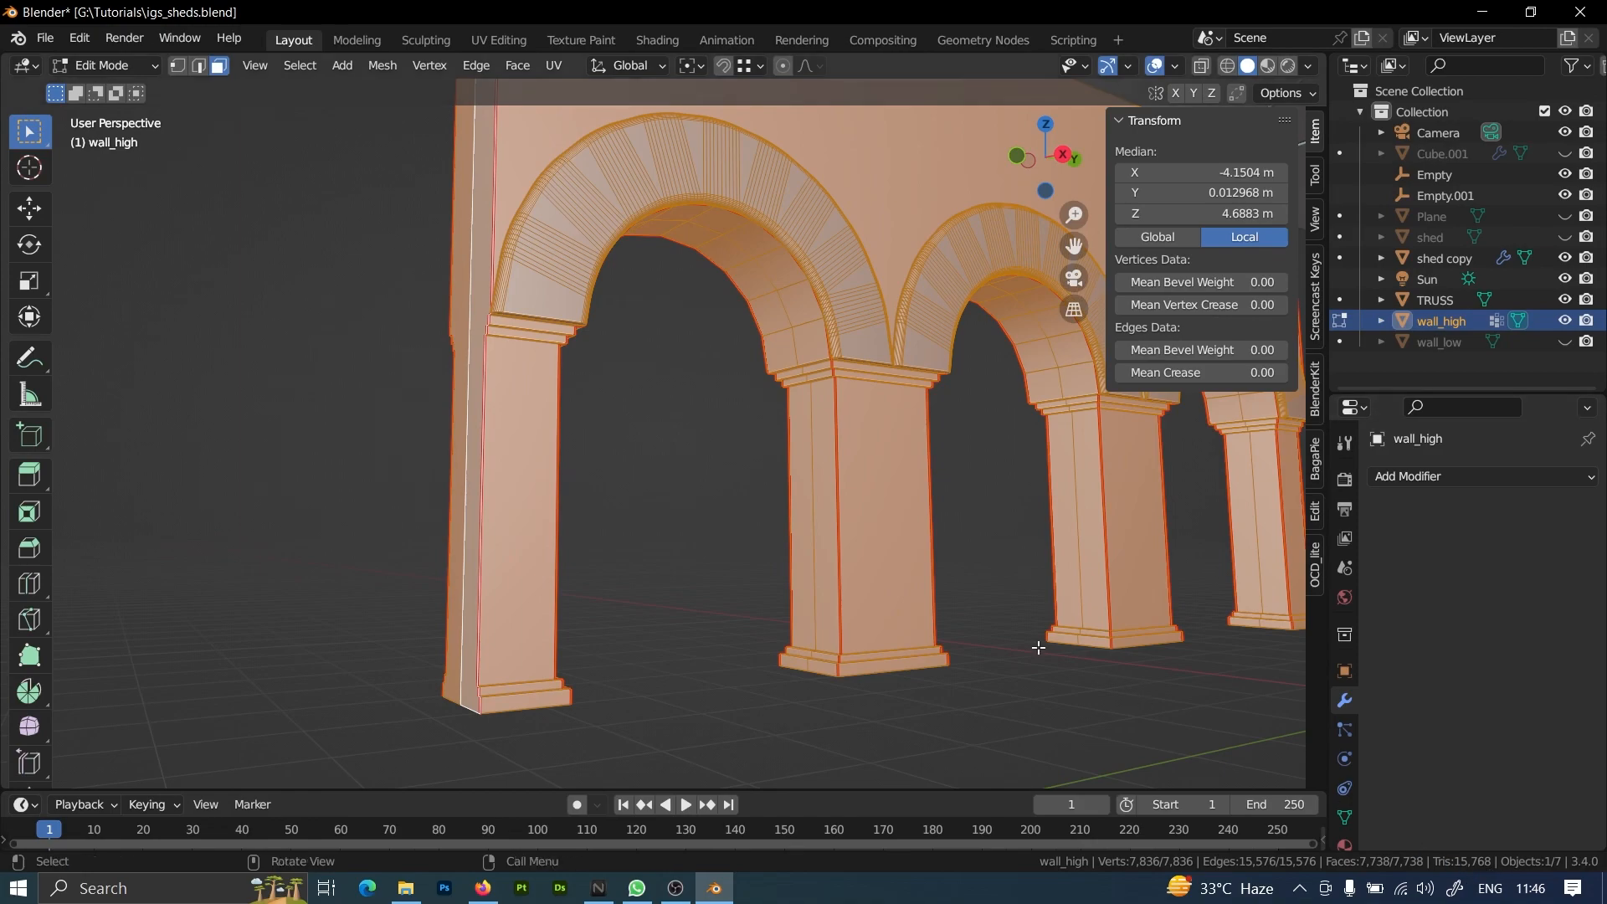
middle_drag(929, 574, 679, 471)
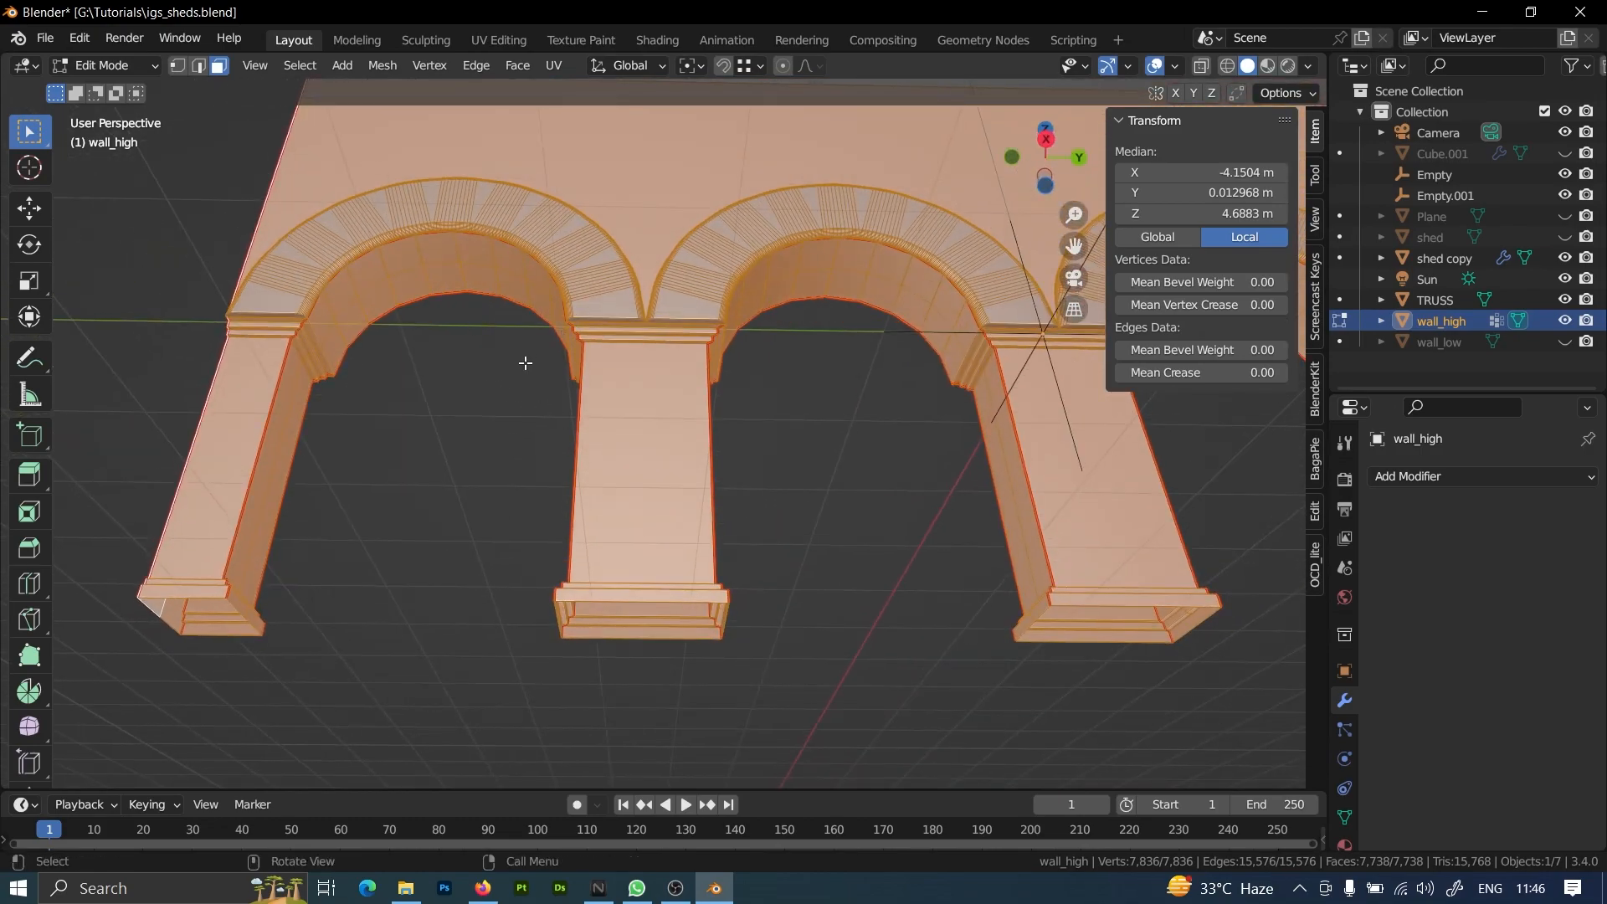
Try triangulating all faces of wall_high with the Beauty method for quads and n-gons.
key(Tab)
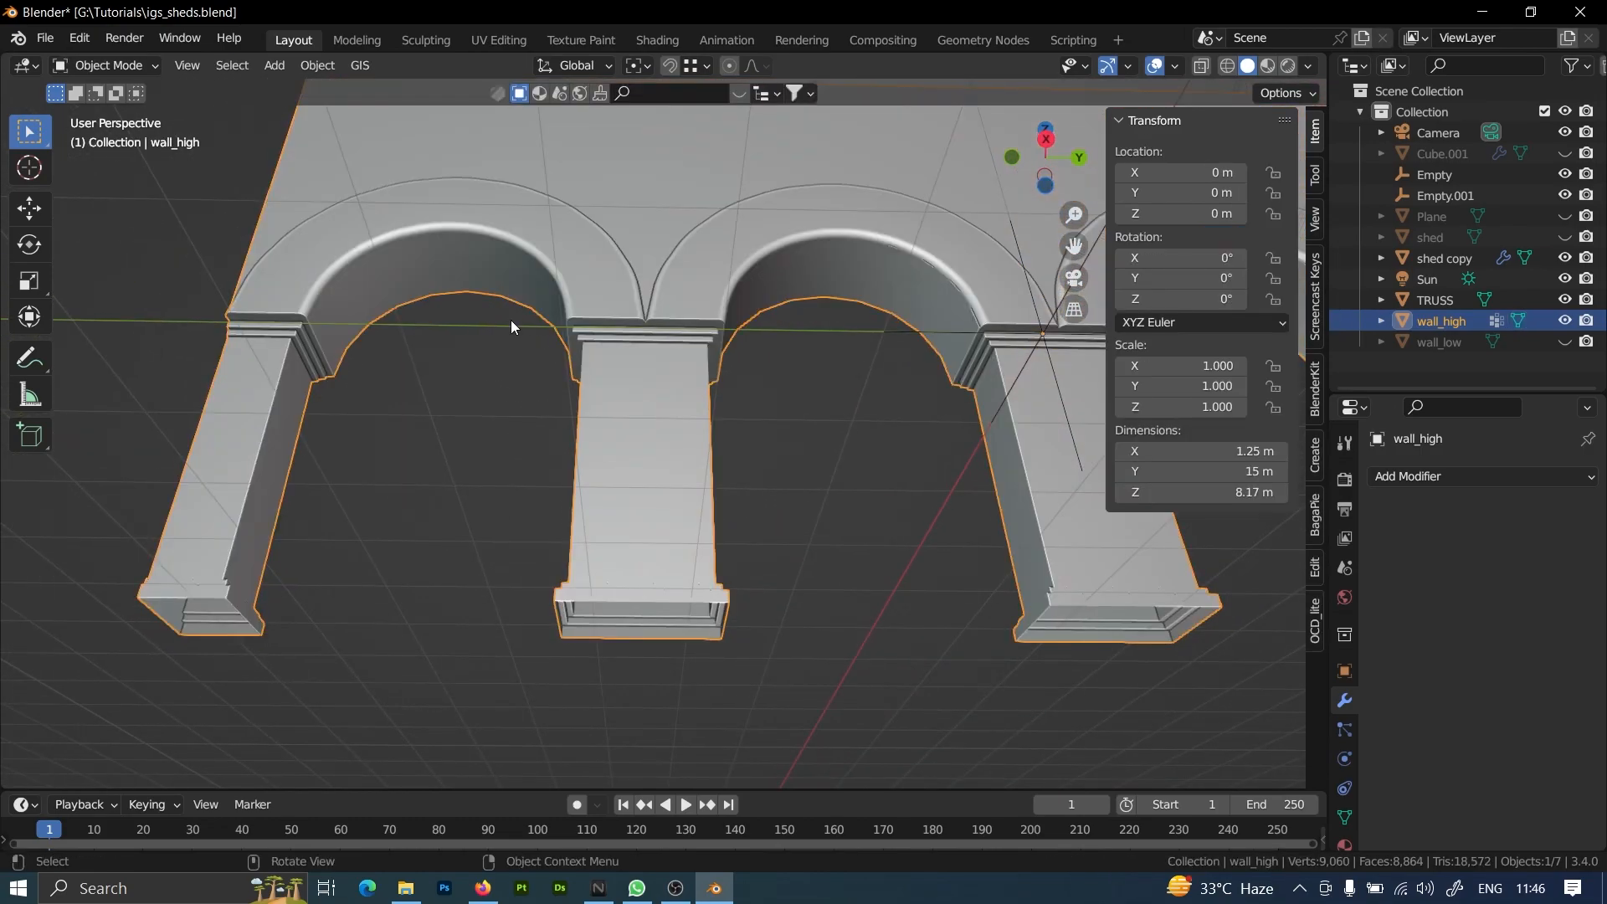
key(Tab)
key(ctrl+t)
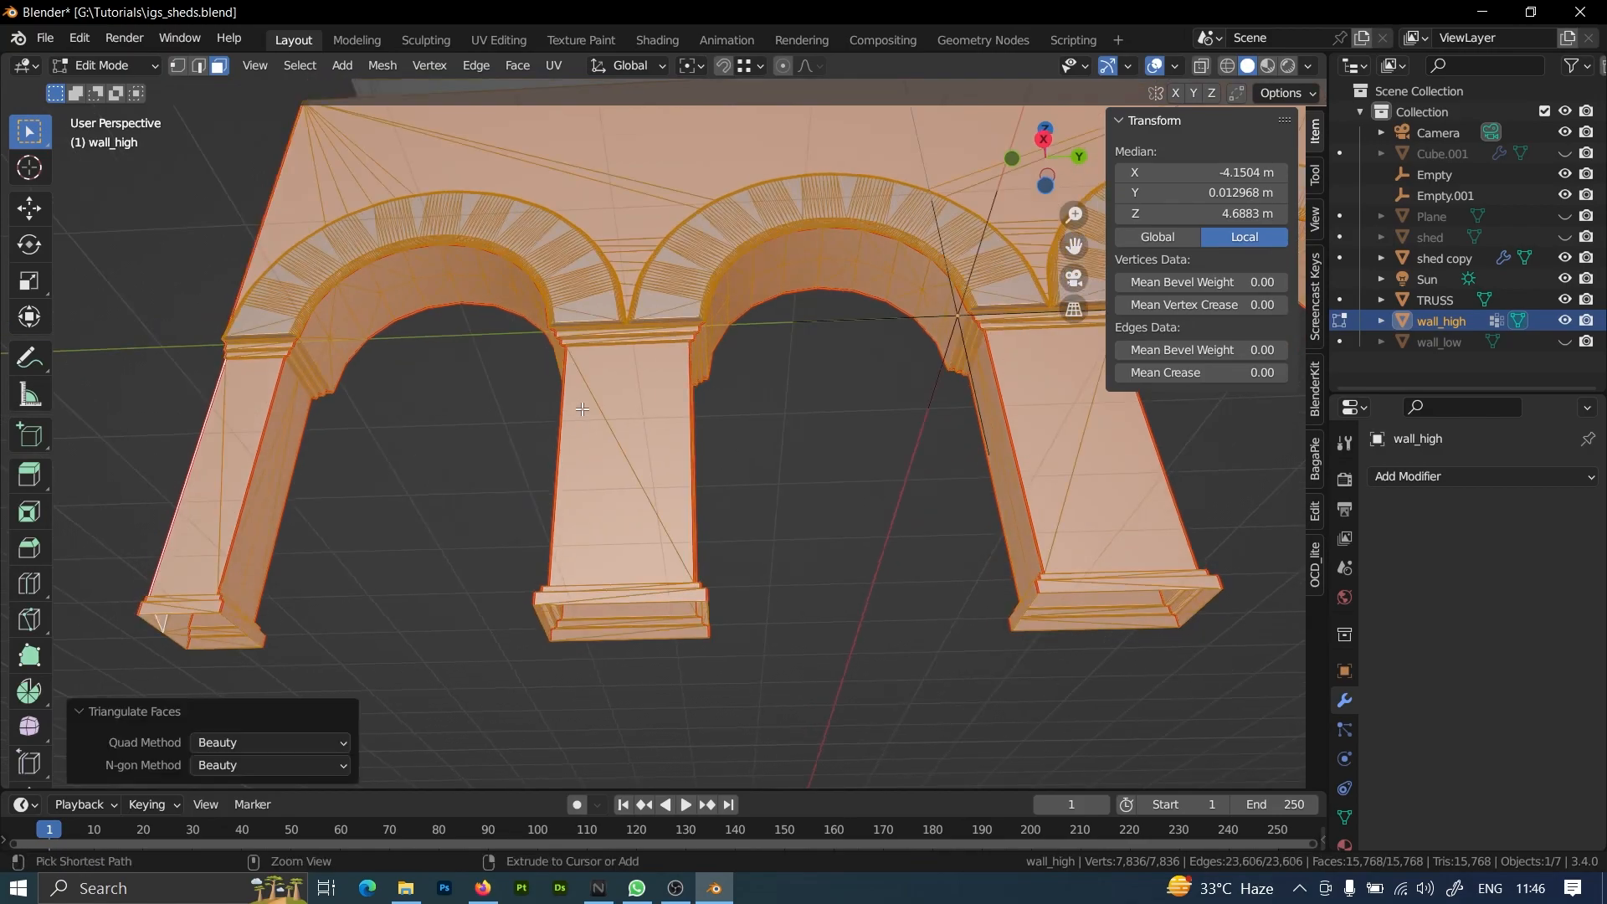
middle_drag(576, 385, 735, 504)
mouse_move(714, 615)
middle_down()
mouse_move(574, 341)
mouse_move(670, 575)
mouse_move(727, 576)
mouse_move(727, 597)
mouse_move(674, 569)
middle_up()
key(Tab)
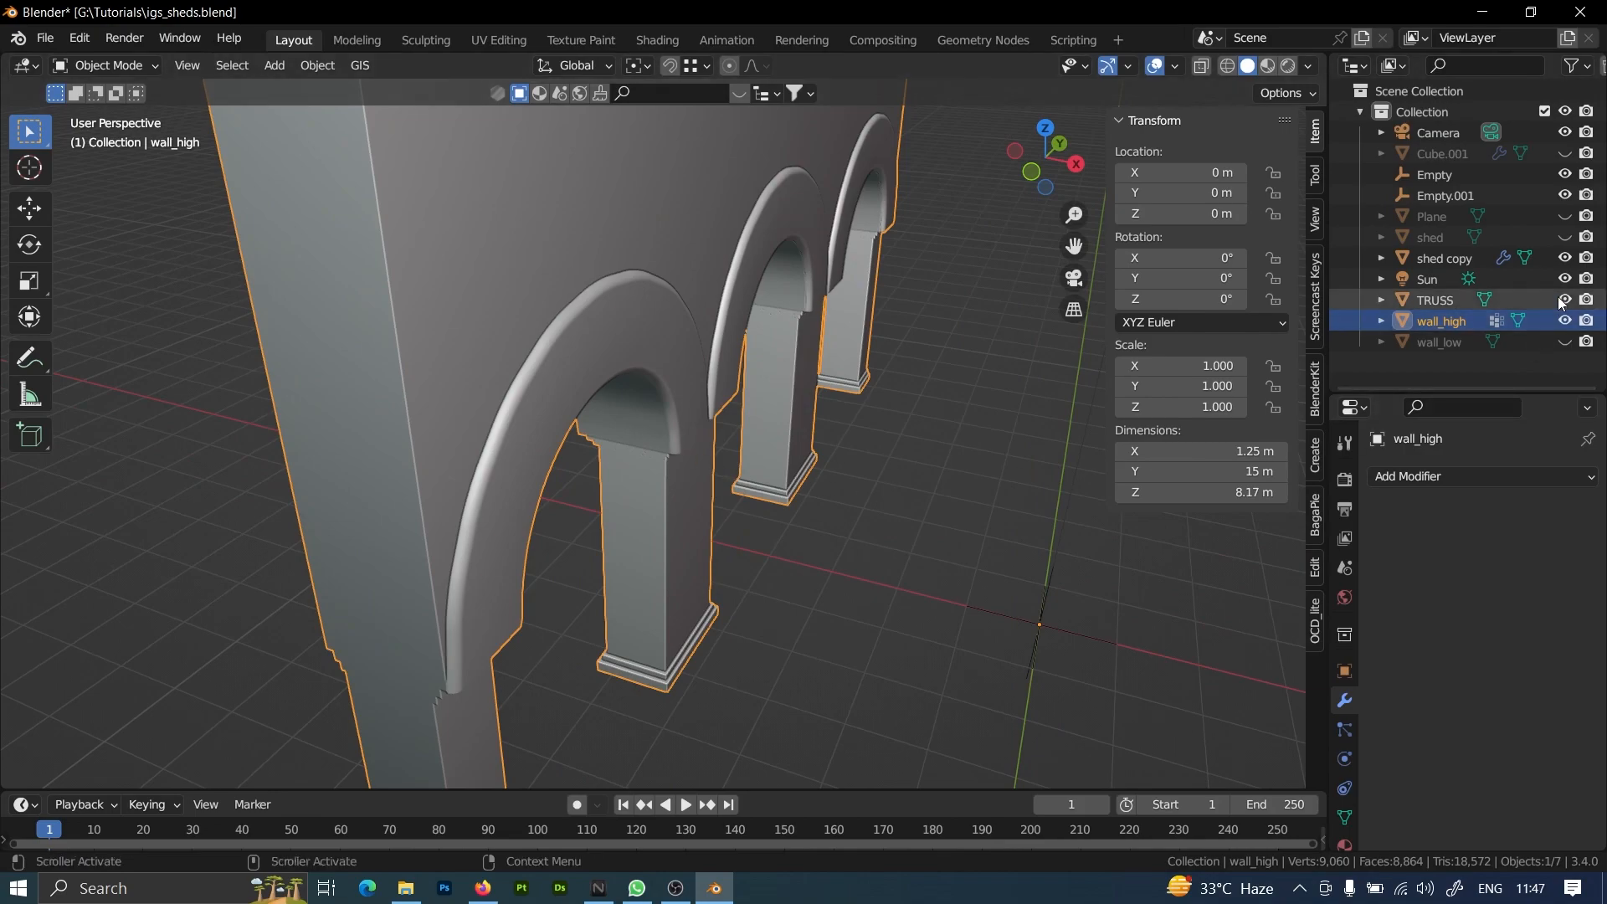
Show wall_low, hide wall_high and select the low-poly wall in the viewport.
middle_drag(675, 479, 669, 436)
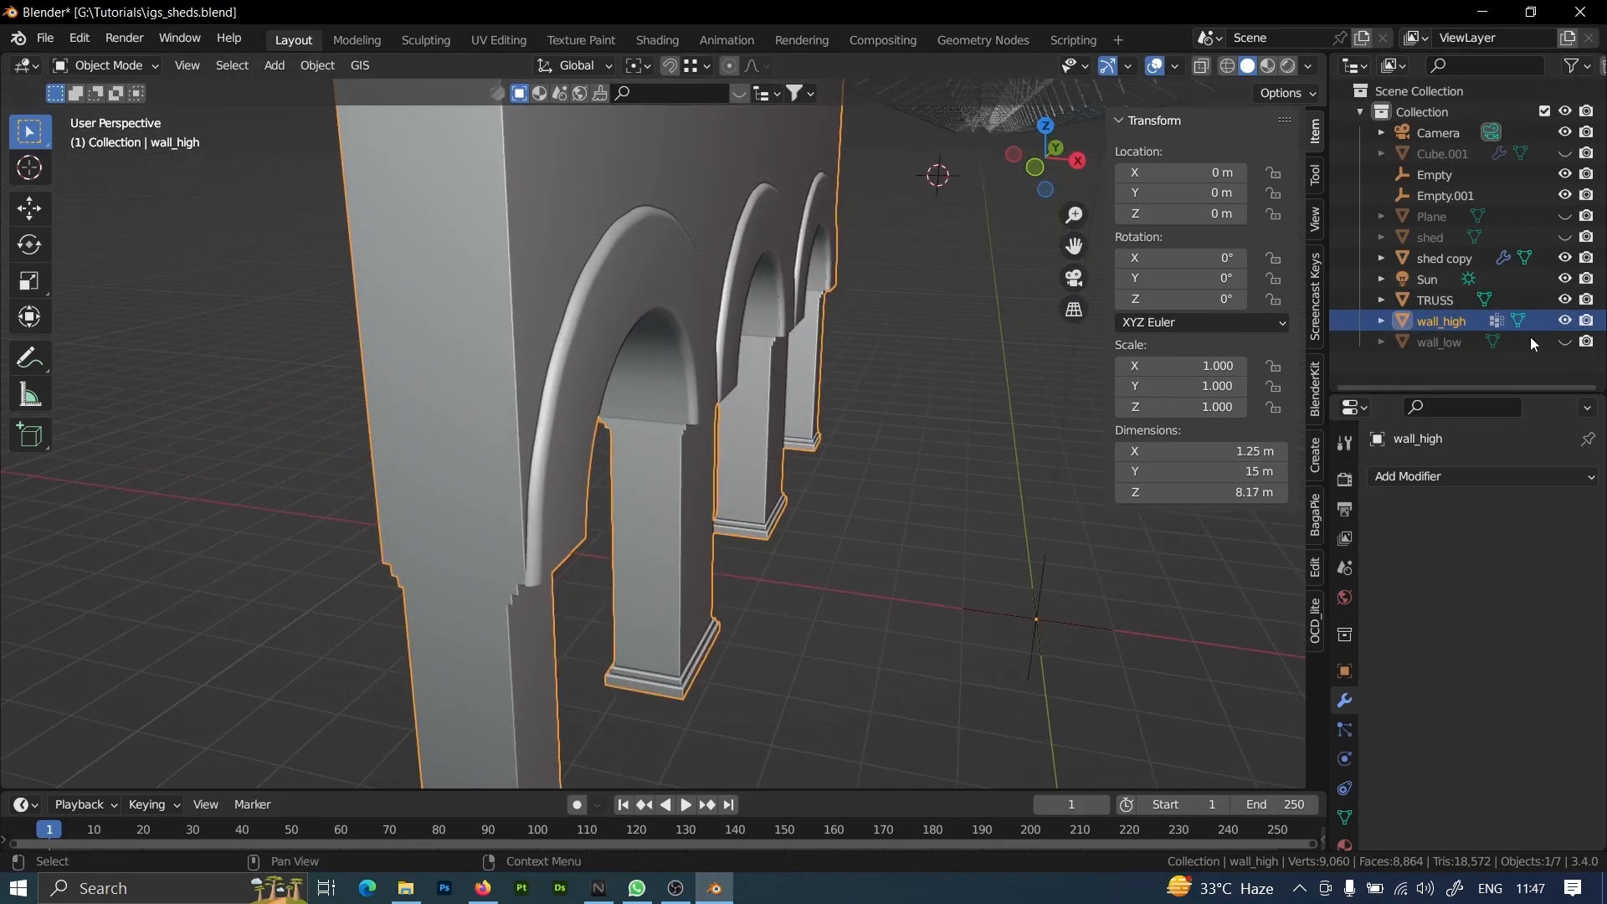
click(1564, 342)
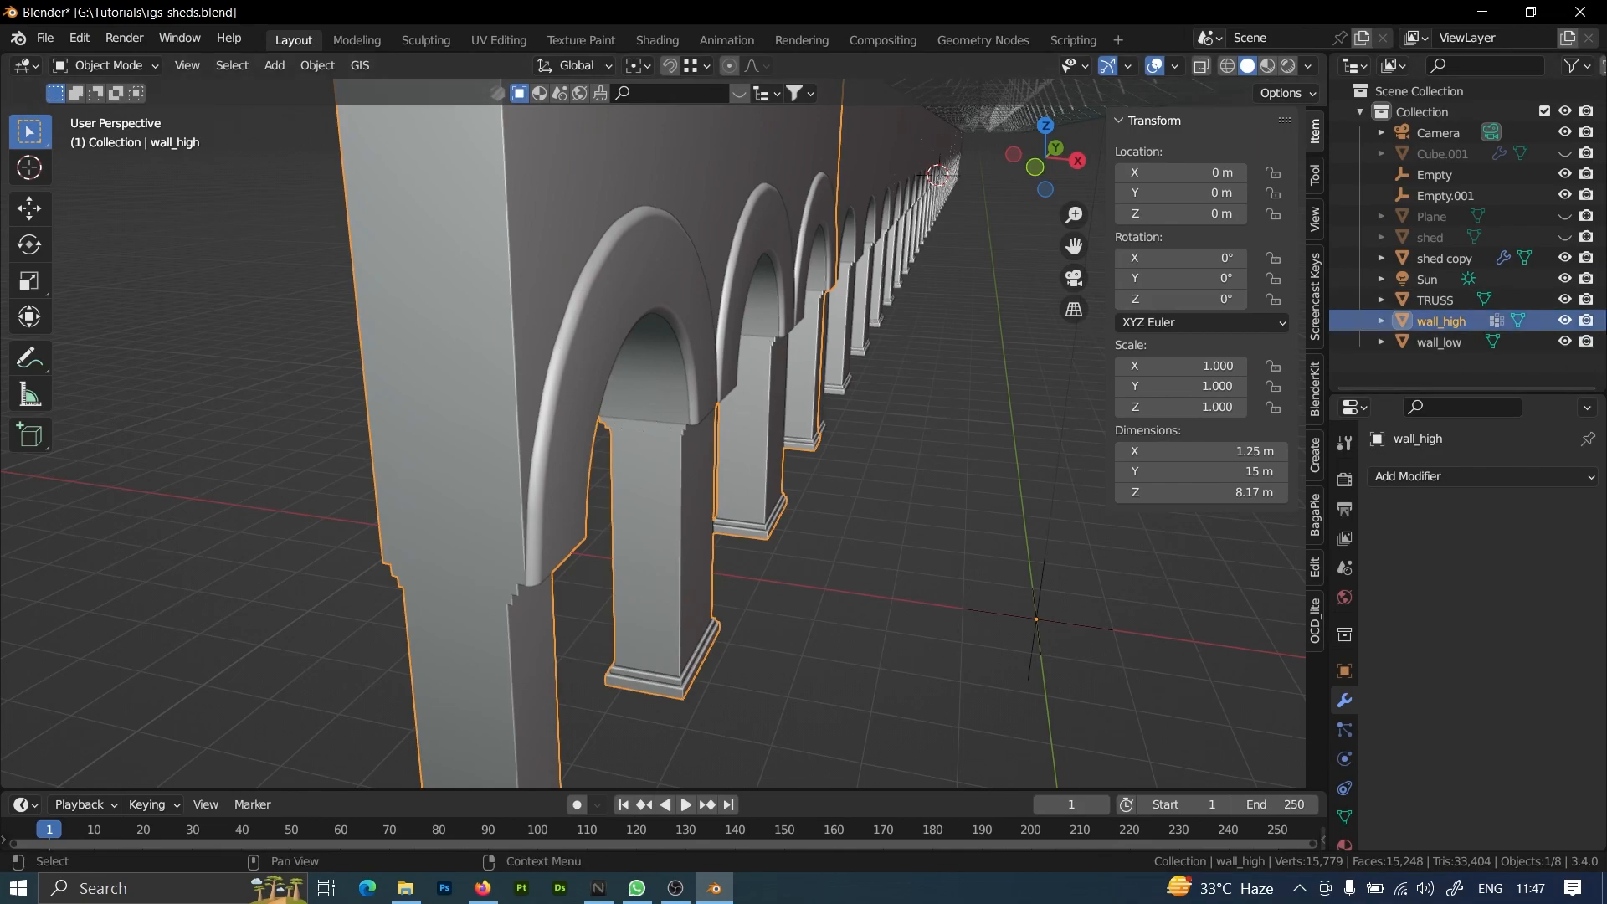
click(1564, 320)
click(701, 435)
middle_drag(701, 434, 787, 423)
scroll(640, 433, up, 3)
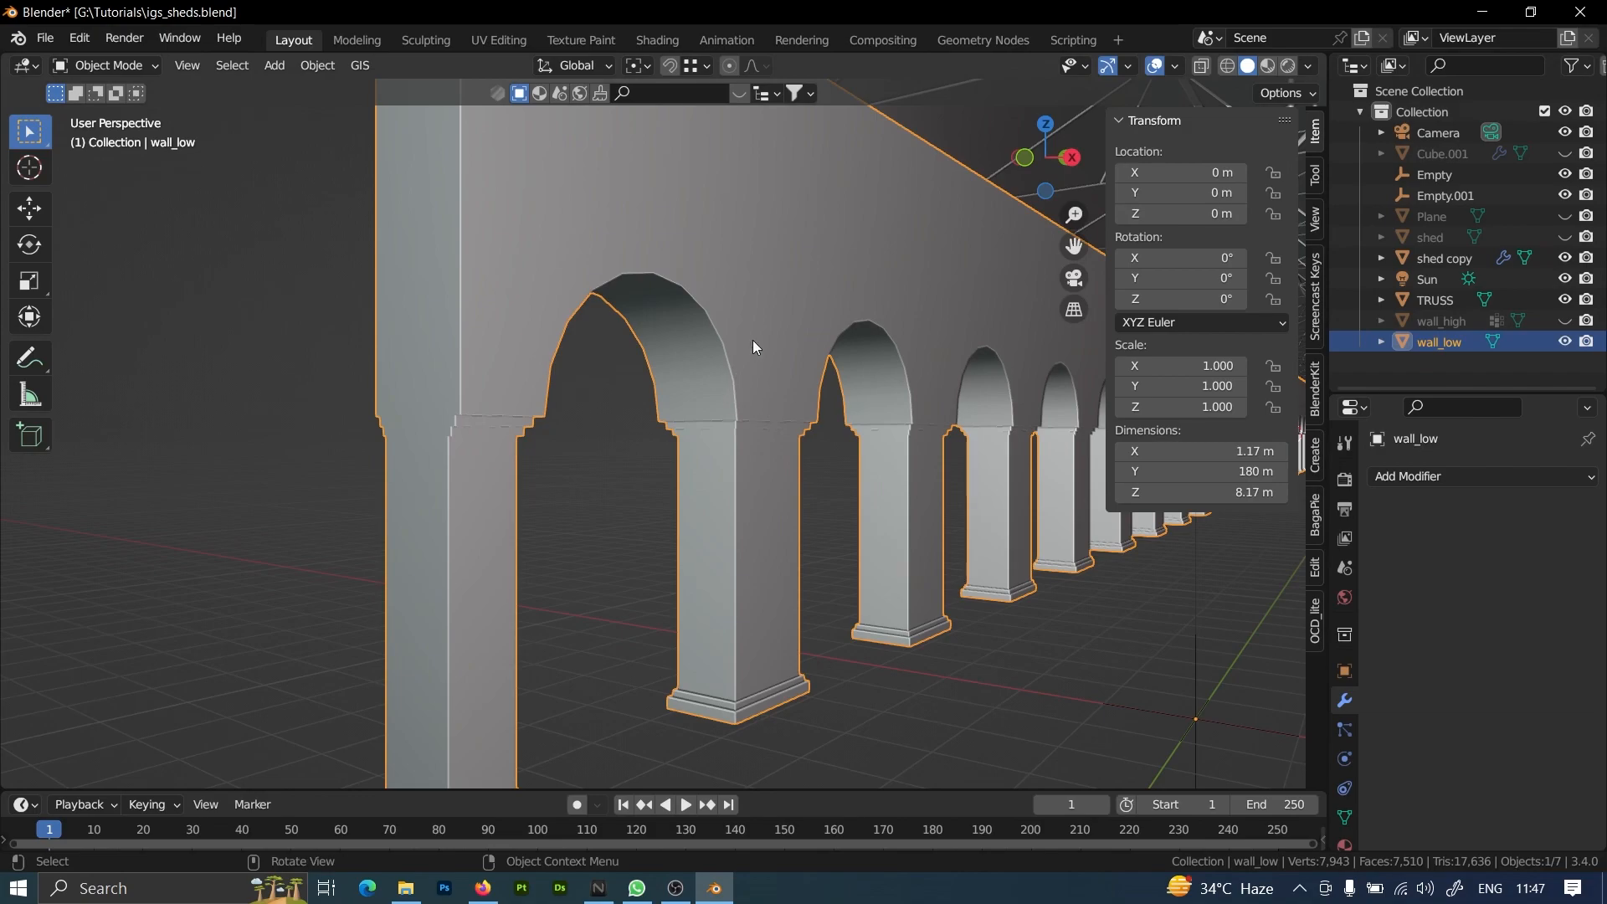
Switch the viewport to Material Preview shading and inspect the textured arches of wall_low.
middle_drag(754, 347, 719, 350)
key(z)
click(715, 580)
mouse_move(782, 515)
middle_down()
mouse_move(797, 548)
mouse_move(671, 488)
mouse_move(767, 454)
mouse_move(671, 516)
mouse_move(445, 509)
mouse_move(475, 531)
mouse_move(415, 390)
mouse_move(460, 350)
mouse_move(563, 394)
mouse_move(793, 561)
mouse_move(820, 563)
mouse_move(580, 457)
middle_up()
key(ctrl+KP_1)
middle_drag(655, 524, 558, 406)
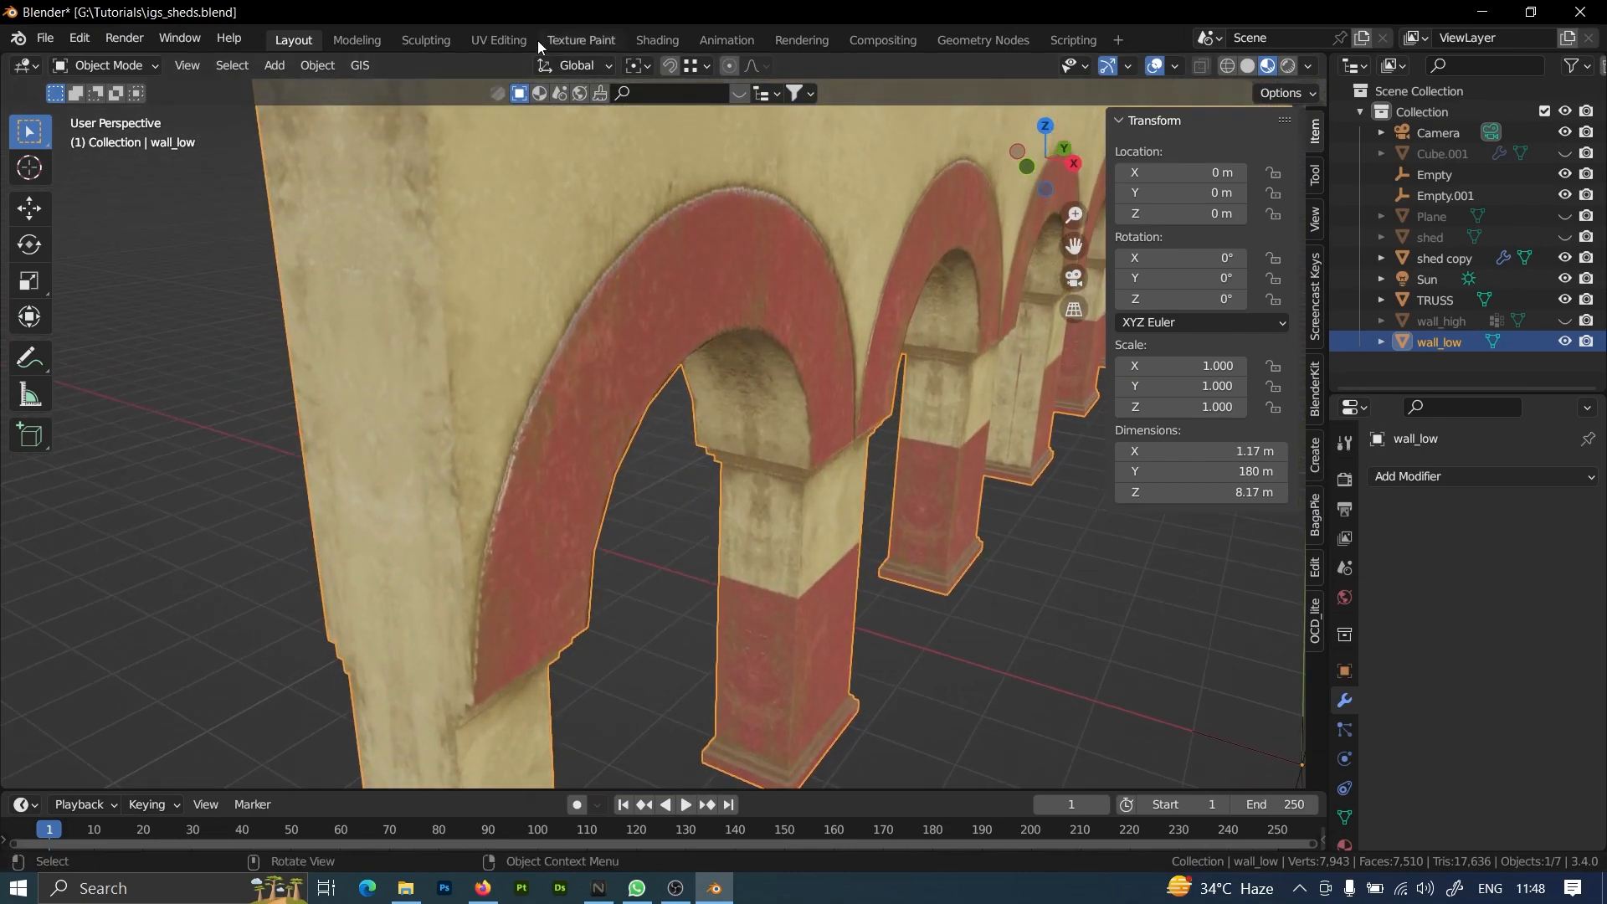
Examine the UV layout of wall_low over its normal map texture in the UV Editing workspace.
click(494, 42)
scroll(393, 400, down, 9)
key(Tab)
scroll(358, 419, up, 6)
middle_drag(367, 446, 366, 517)
scroll(348, 614, up, 4)
scroll(358, 596, down, 4)
middle_drag(878, 576, 926, 563)
key(Tab)
middle_drag(976, 667, 1158, 818)
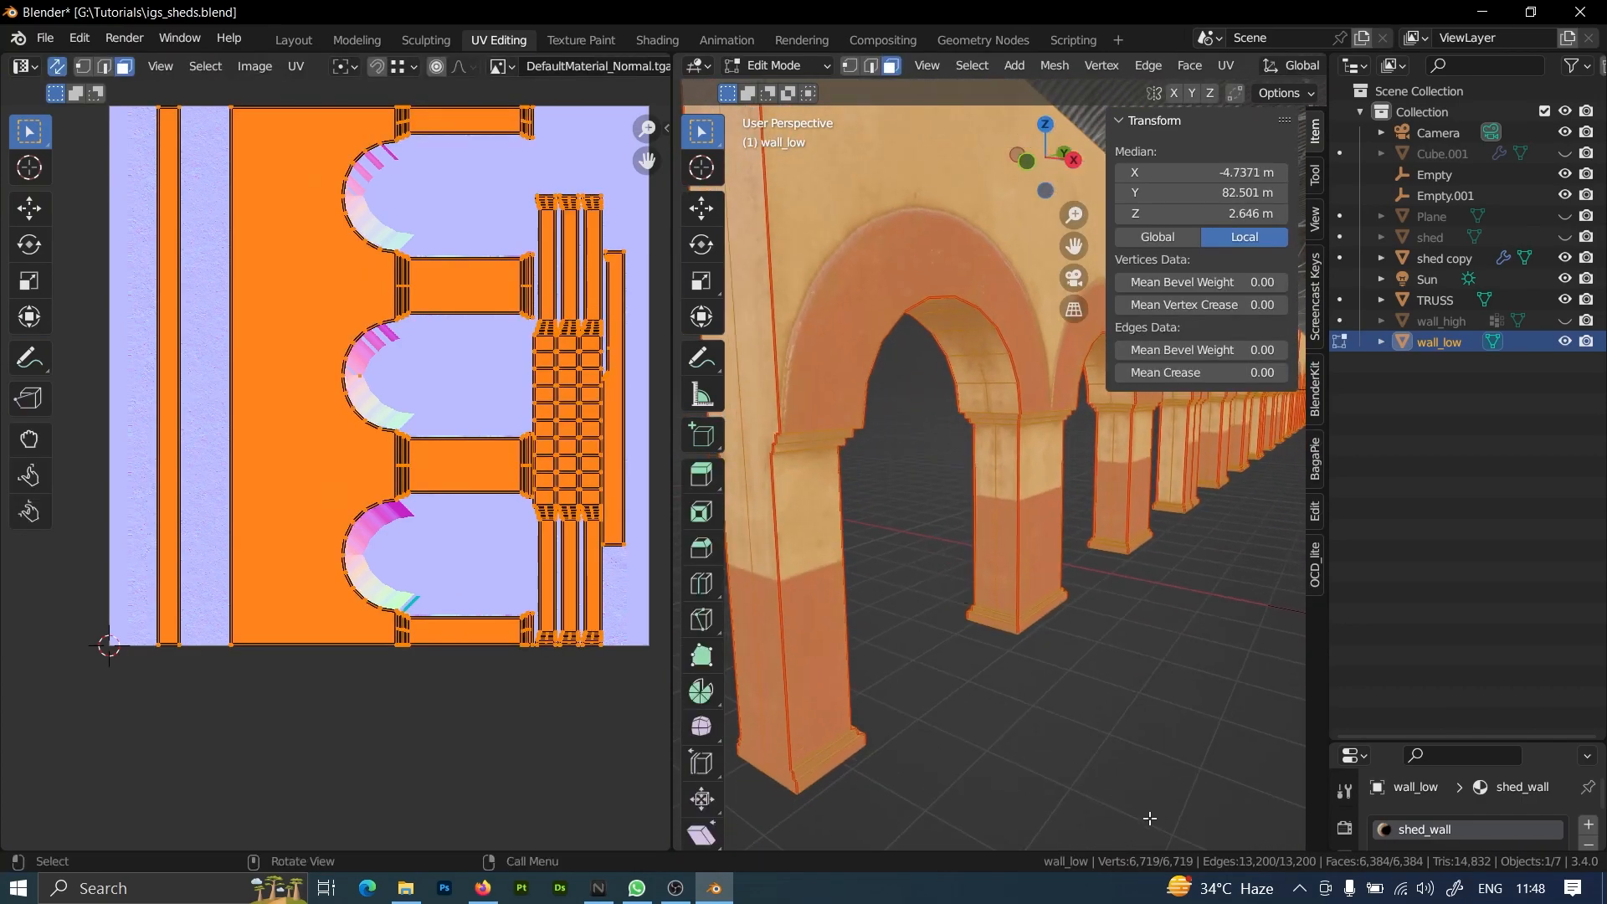
Return to the Layout workspace, swap the visibility of wall_low for wall_high and select wall_high.
click(293, 39)
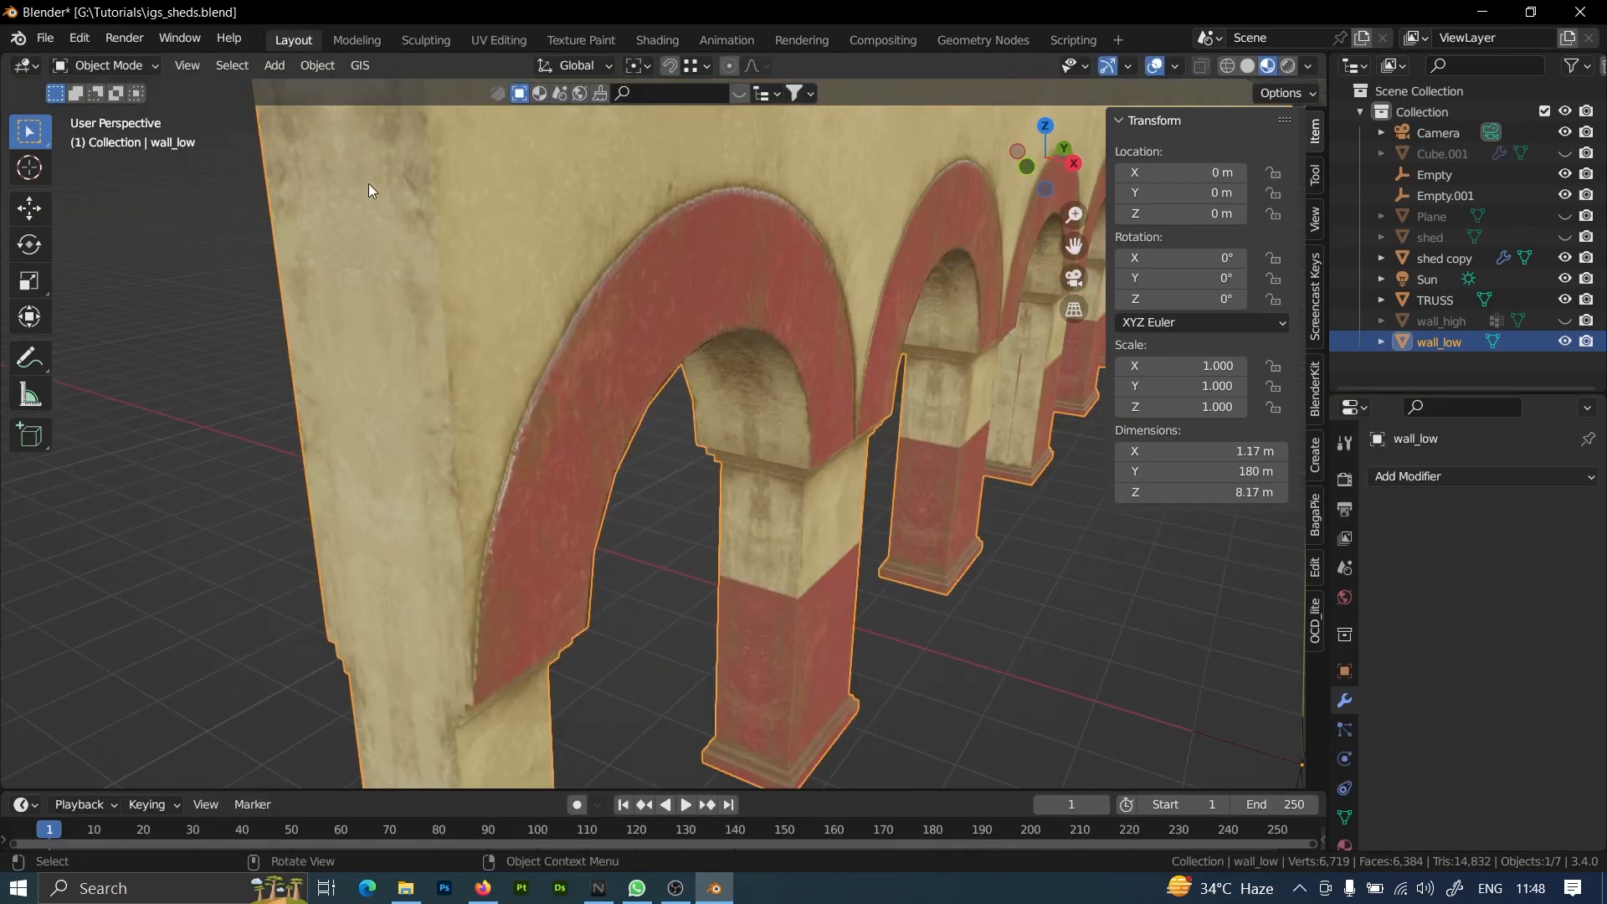
key(Tab)
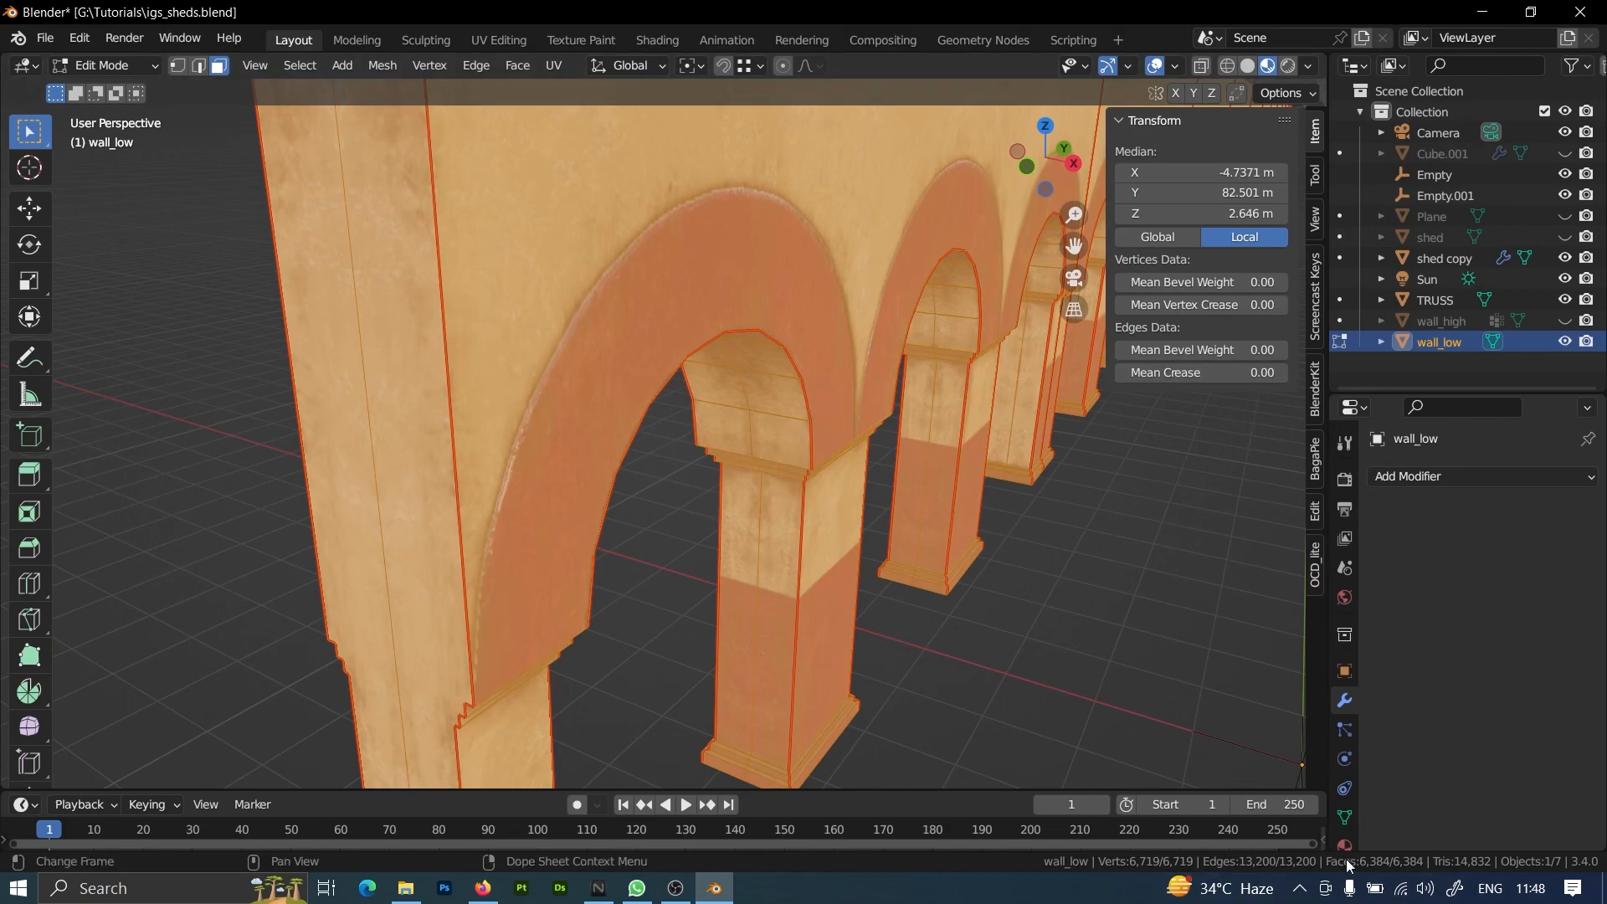
middle_drag(870, 615, 760, 575)
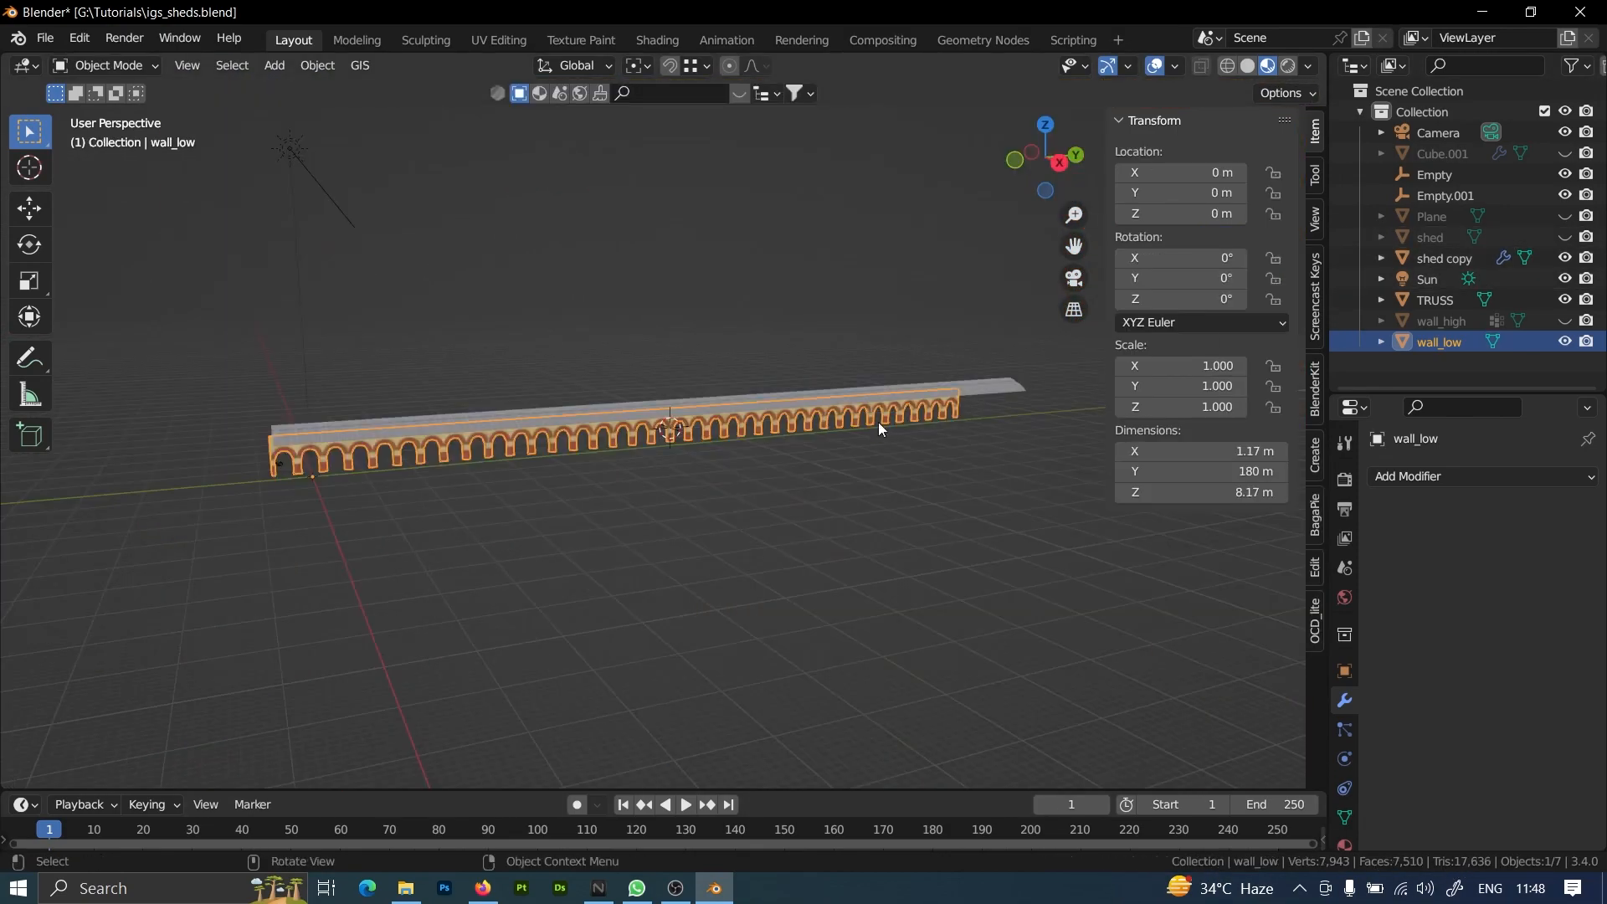
shift+middle_drag(881, 431, 1153, 407)
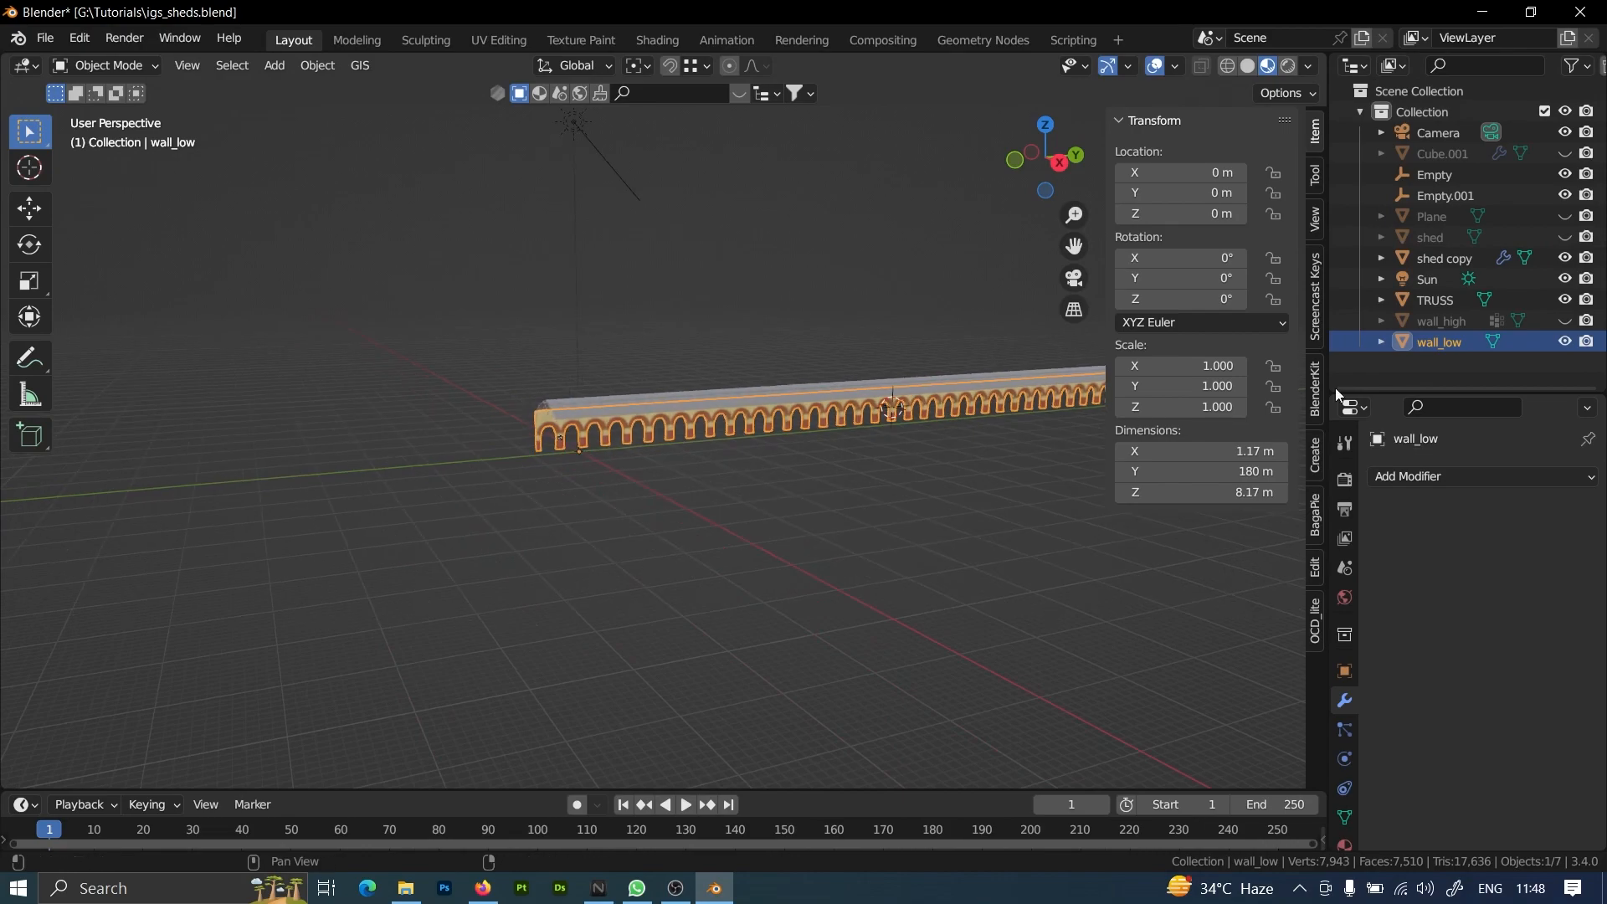
click(1564, 342)
click(1565, 320)
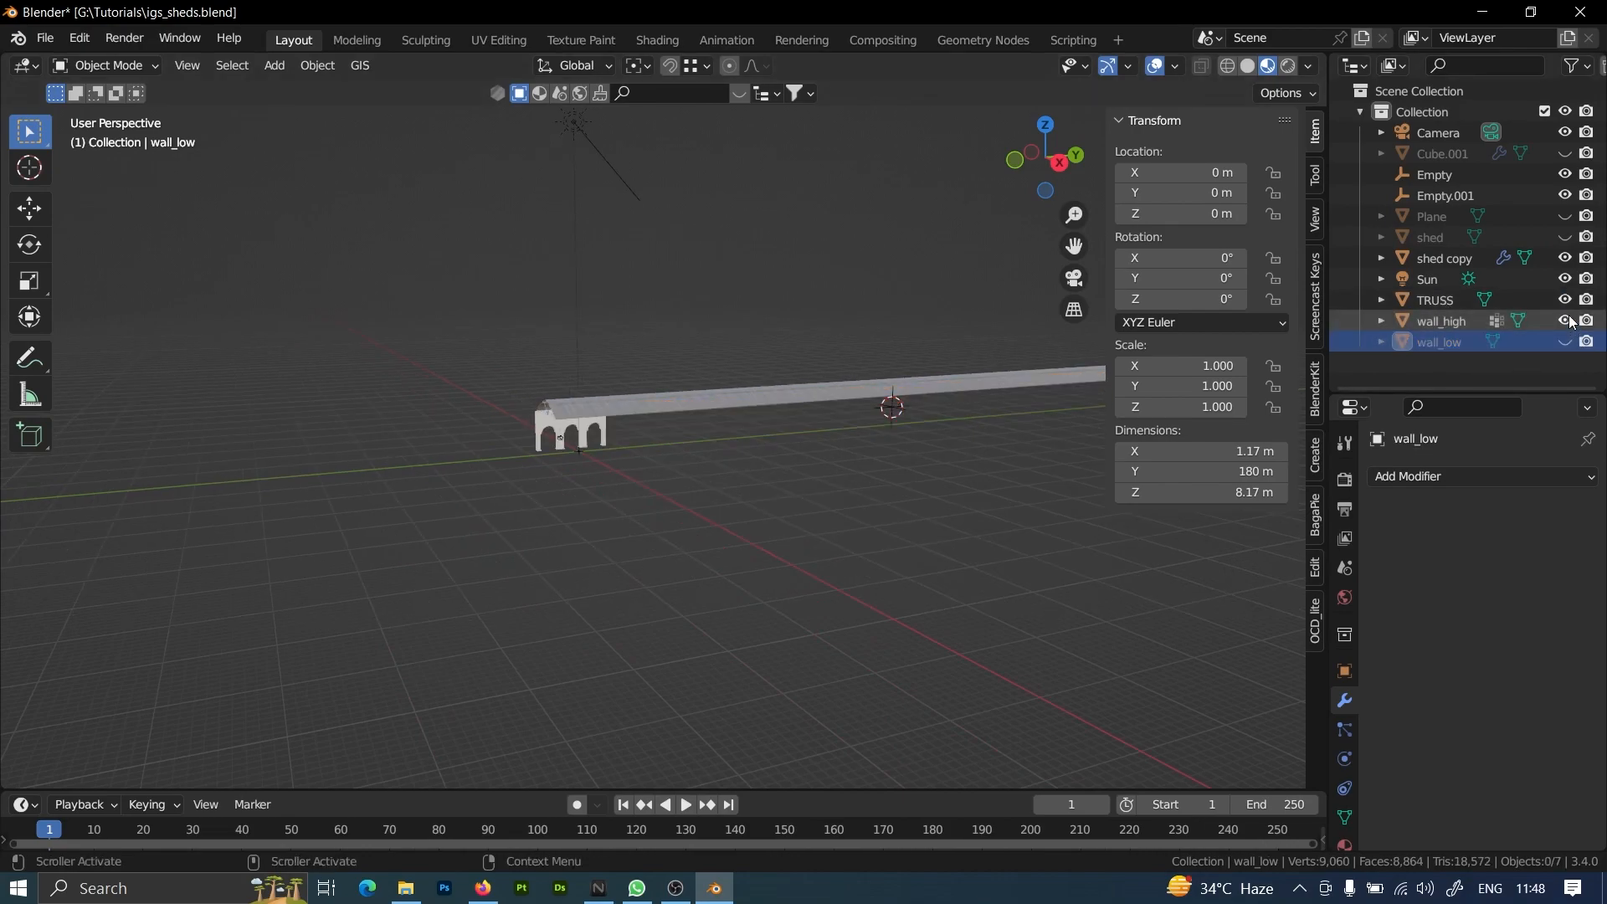
click(554, 448)
scroll(551, 455, up, 6)
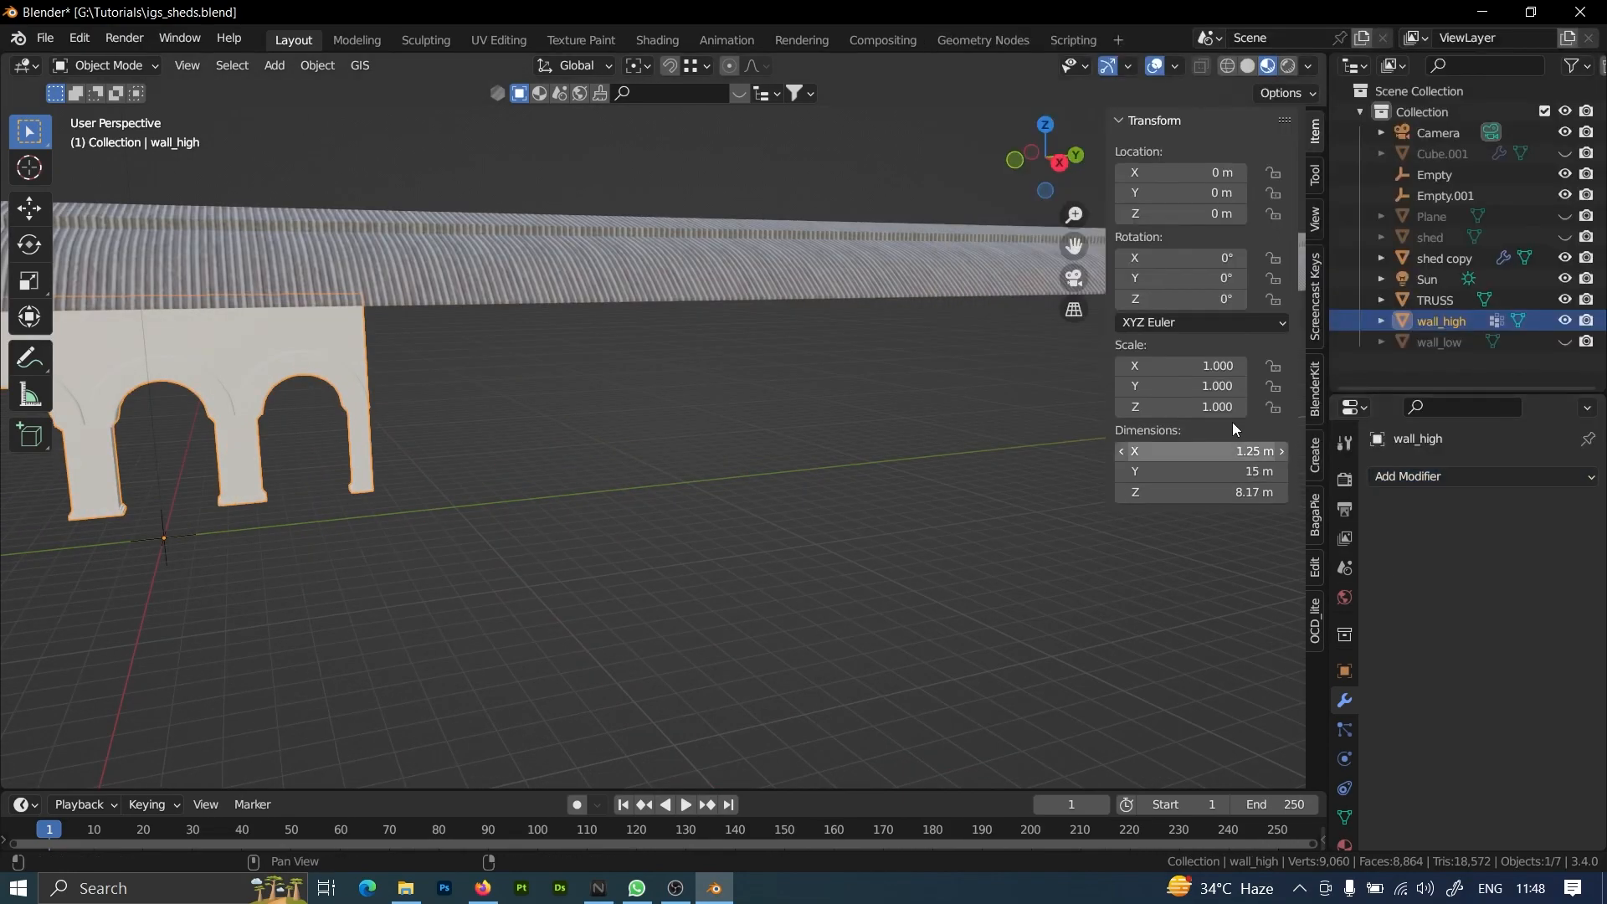
Repeat wall_high along Y to a length of about 181 m with an Array modifier and apply it.
click(1423, 477)
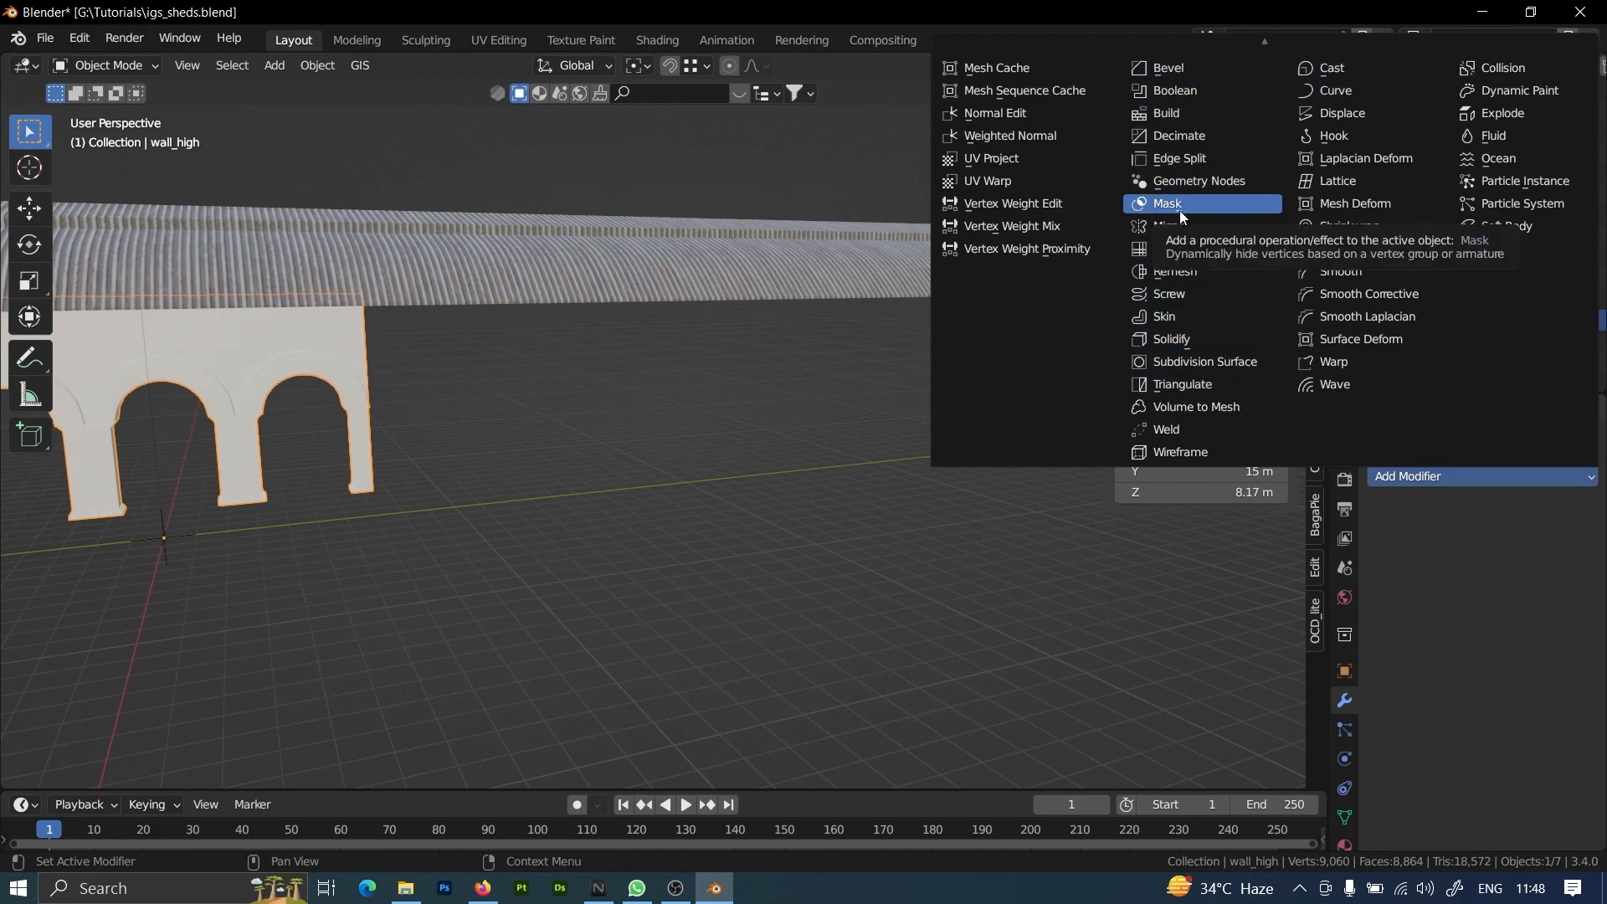
scroll(1189, 67, up, 2)
click(1189, 57)
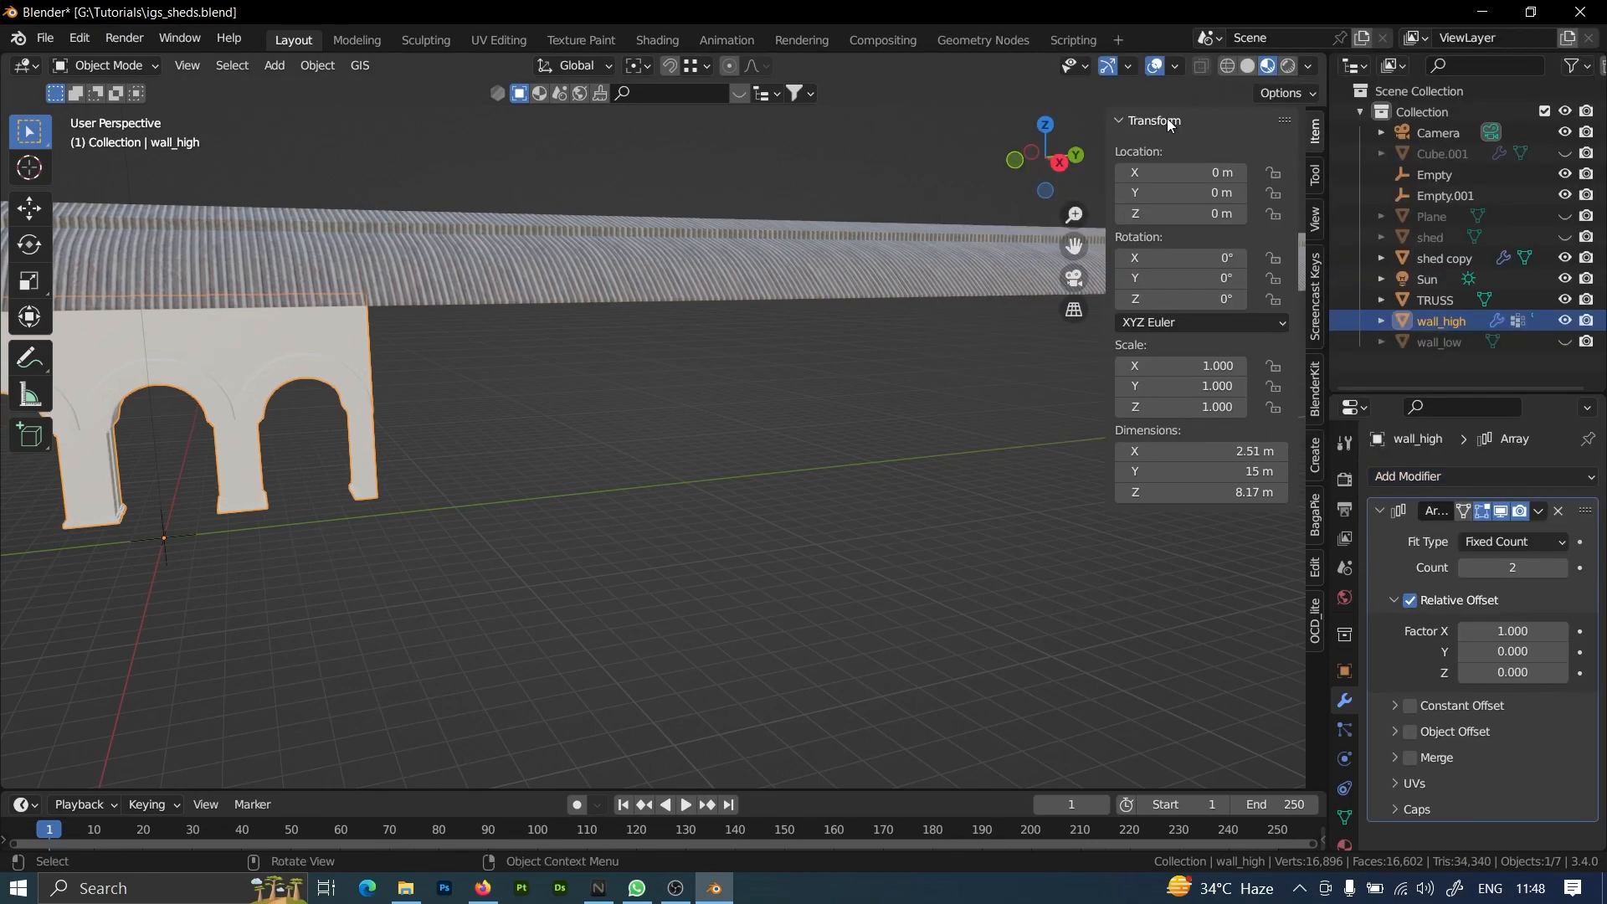
click(1538, 510)
click(1525, 534)
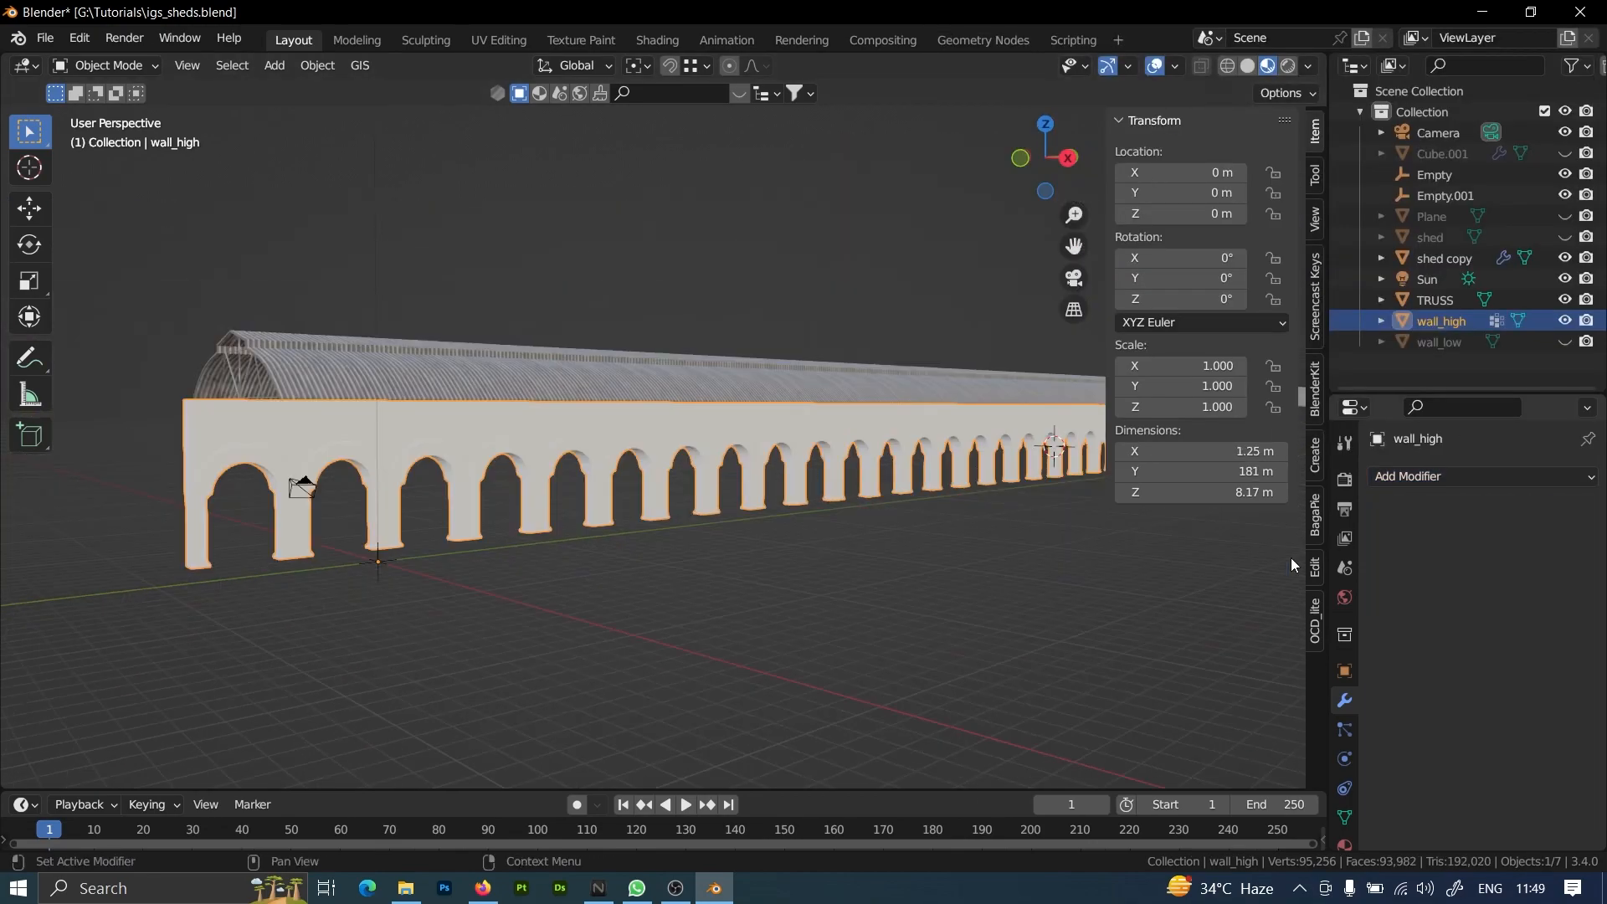
Inspect the full-length wall_high mesh in Edit Mode, hide that wall and show wall_low in its place.
shift+middle_drag(624, 544, 808, 524)
key(Tab)
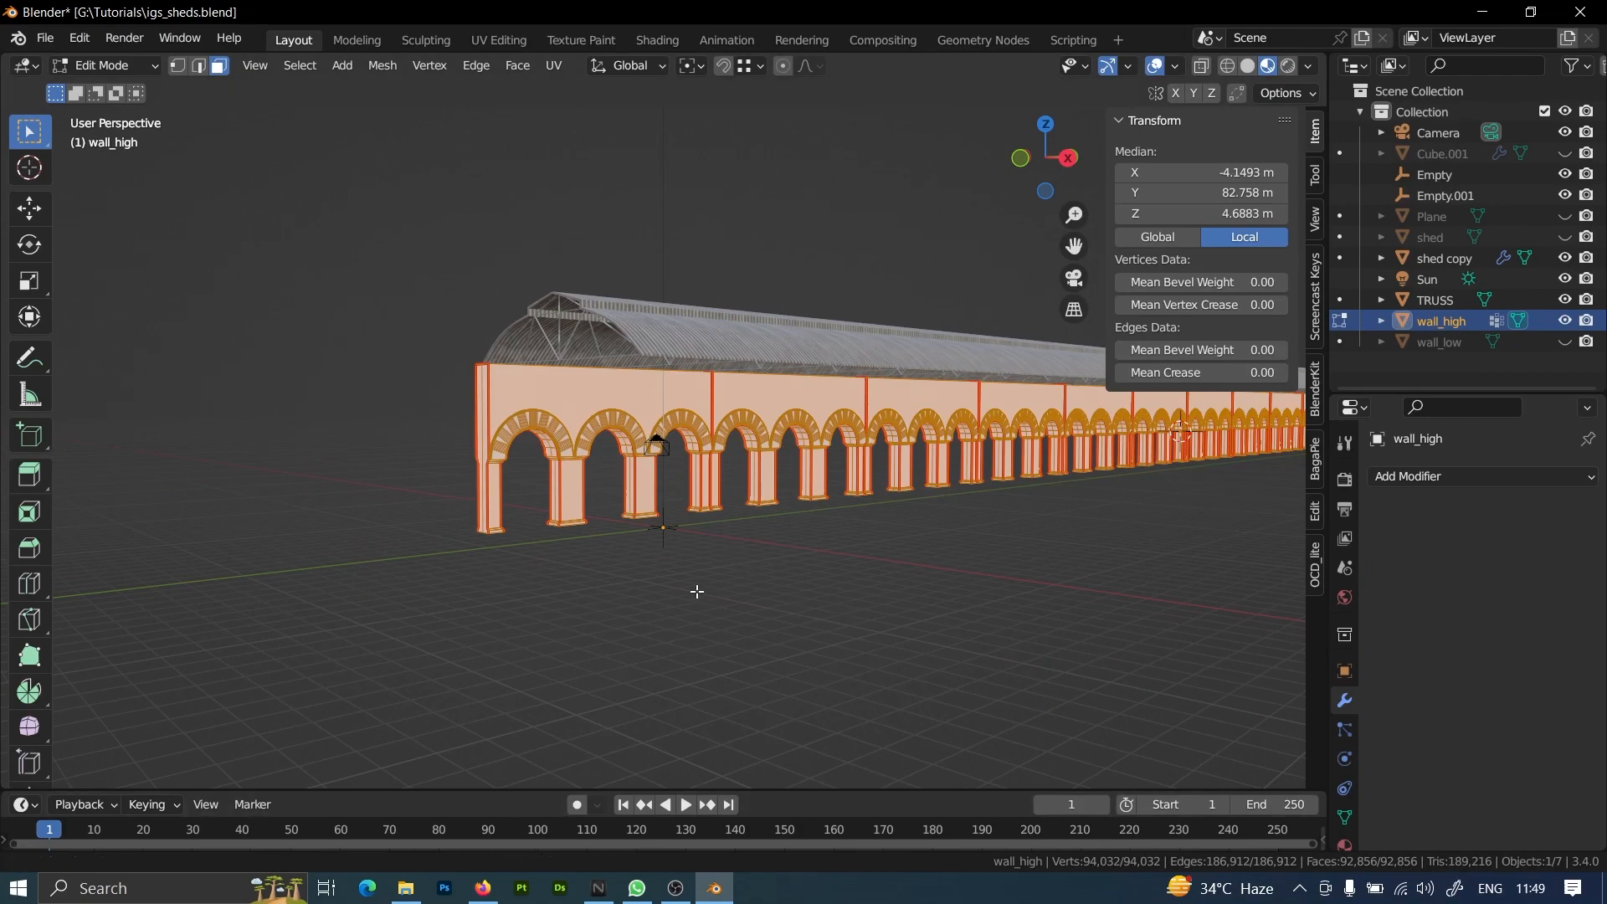
scroll(911, 587, up, 10)
scroll(911, 588, down, 10)
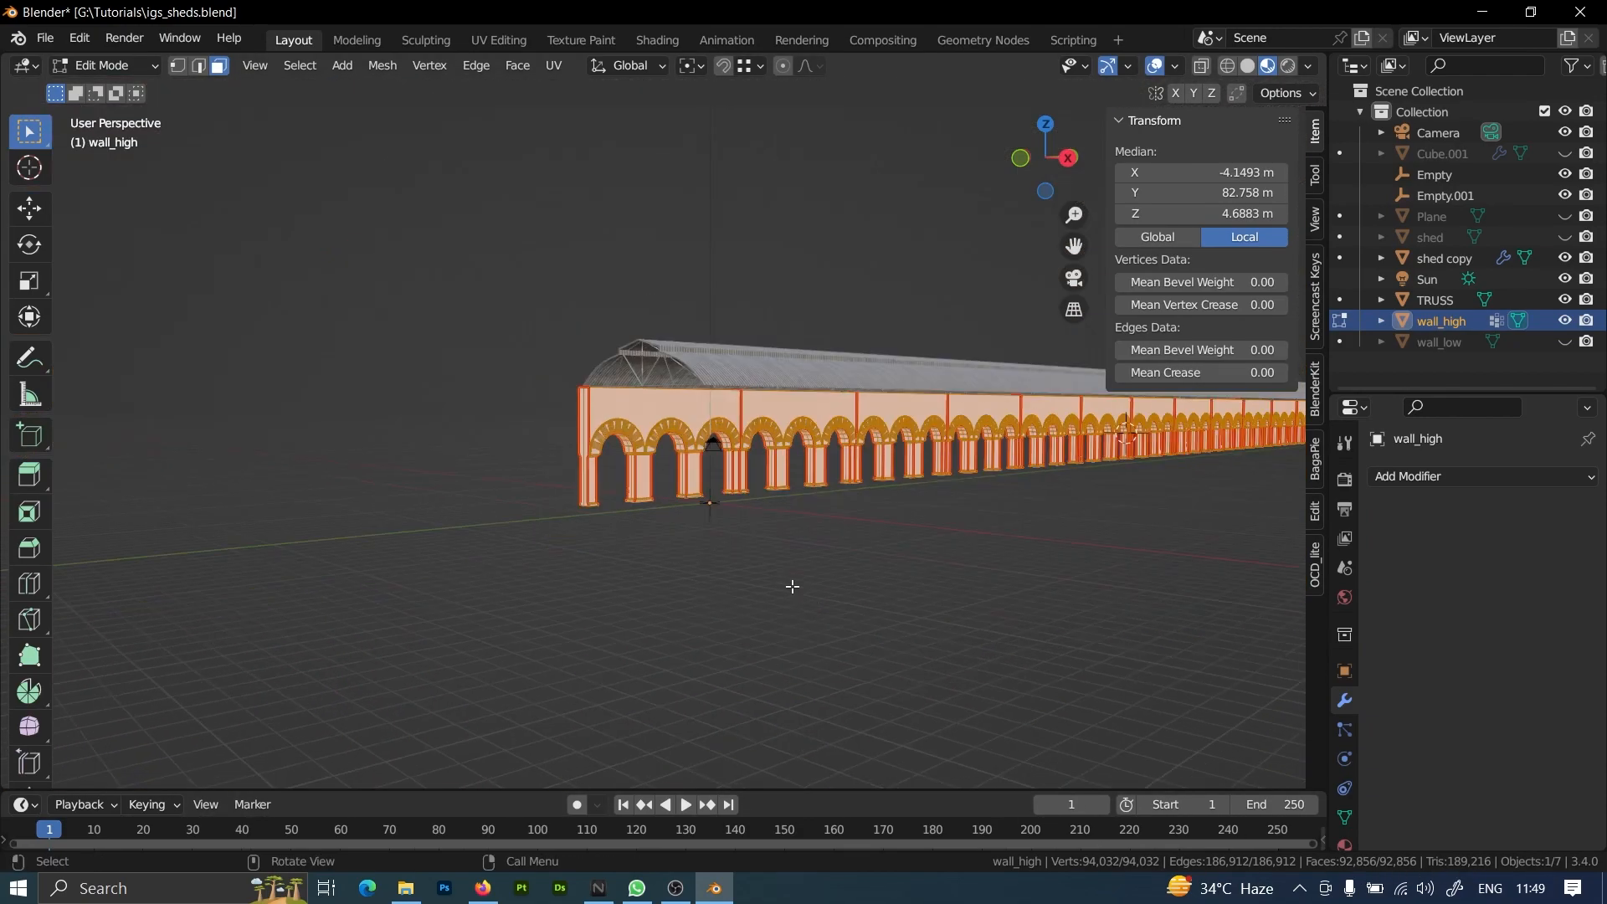
key(Tab)
click(1564, 321)
click(1564, 341)
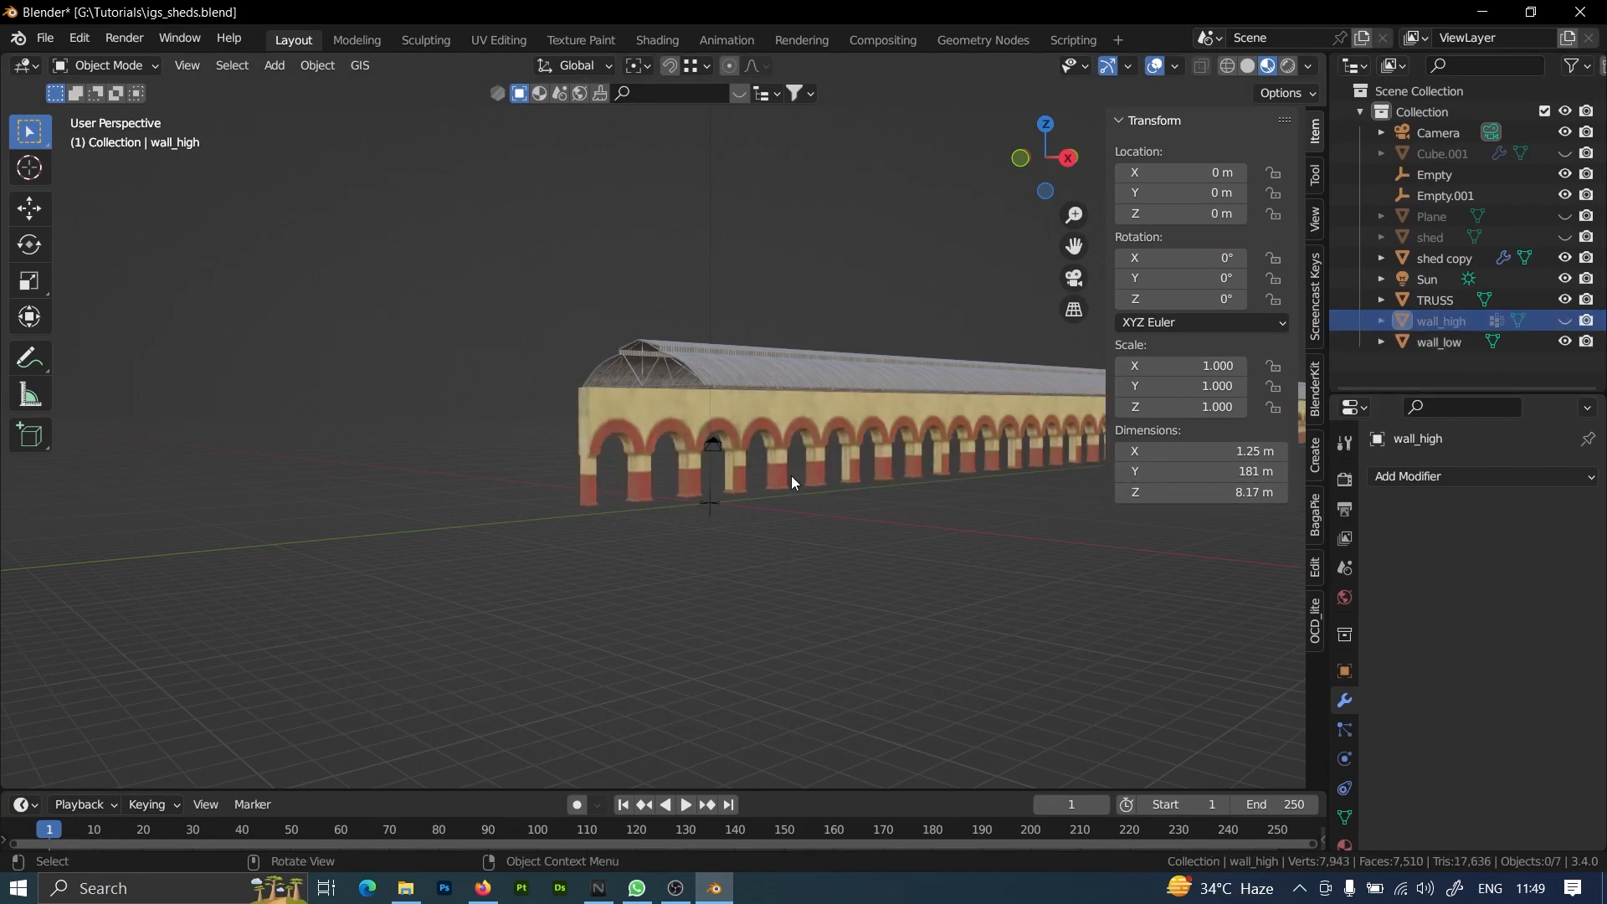
Examine the mesh of wall_low in Edit Mode and its textured arches in Object Mode, up close and from afar.
click(831, 490)
key(Tab)
scroll(745, 527, up, 4)
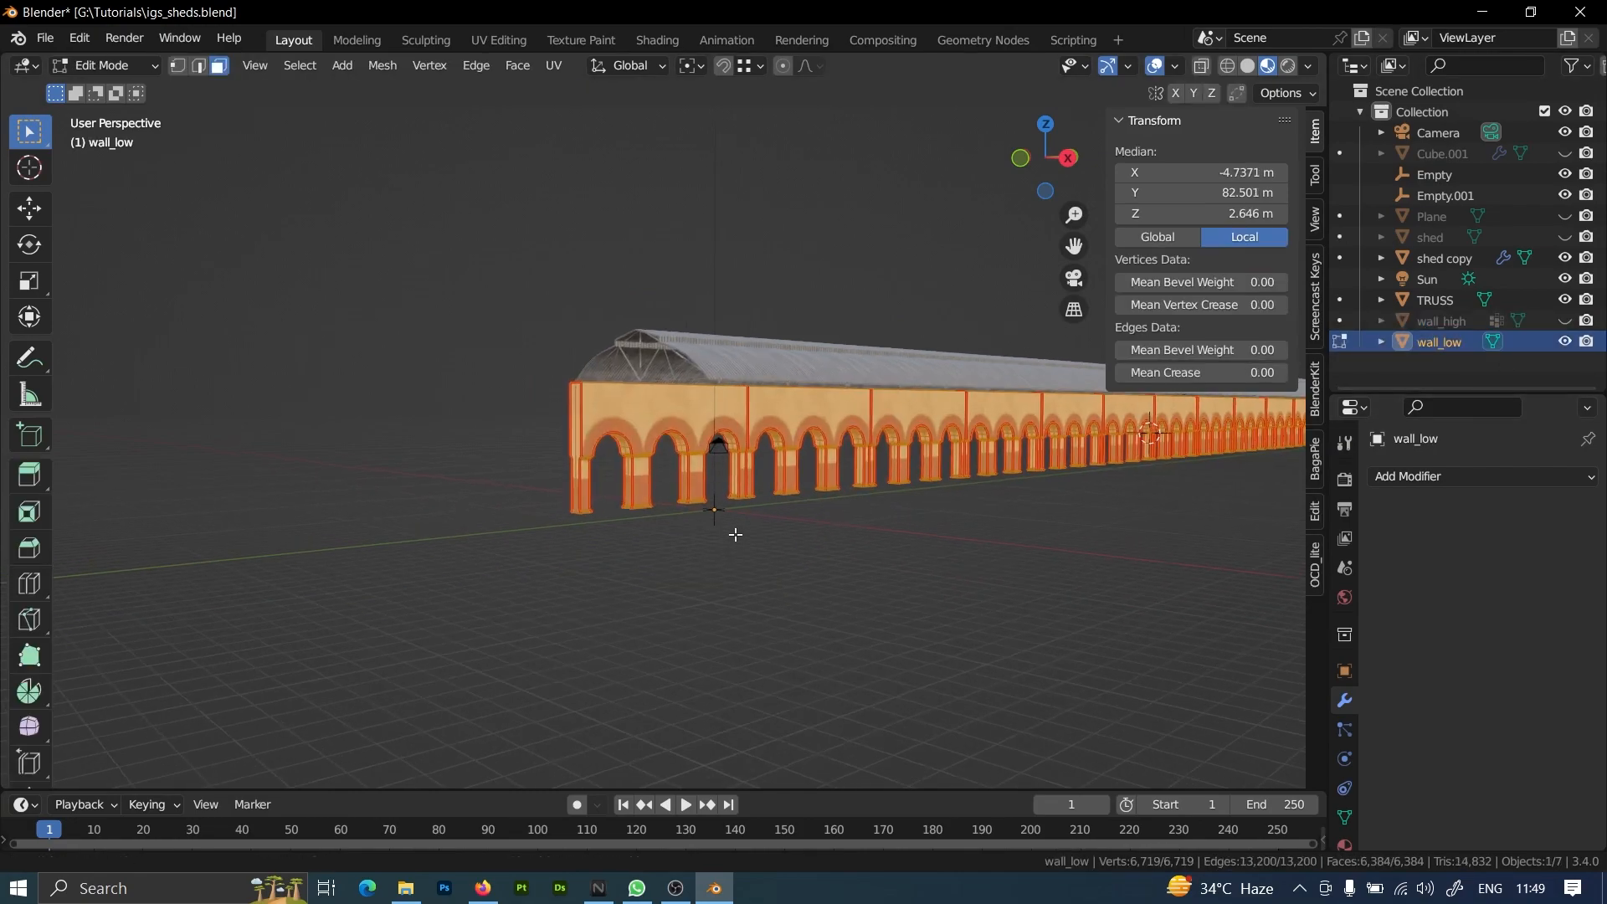
scroll(841, 534, up, 2)
scroll(739, 499, up, 4)
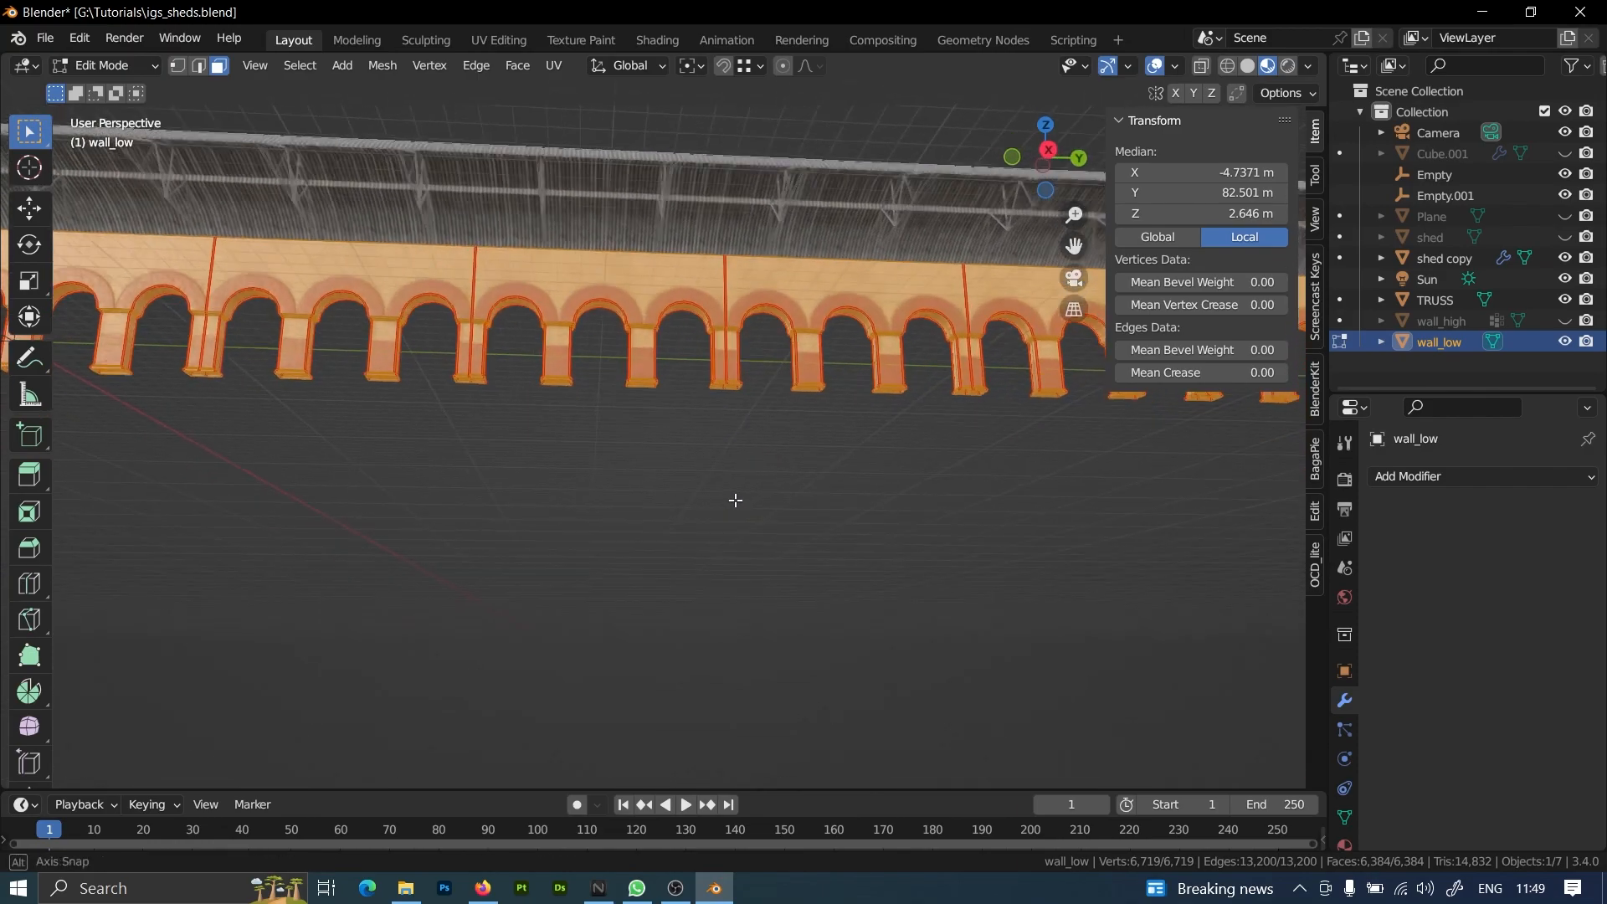
middle_drag(728, 473, 818, 563)
scroll(761, 514, up, 5)
shift+middle_drag(945, 548, 850, 542)
scroll(789, 507, down, 2)
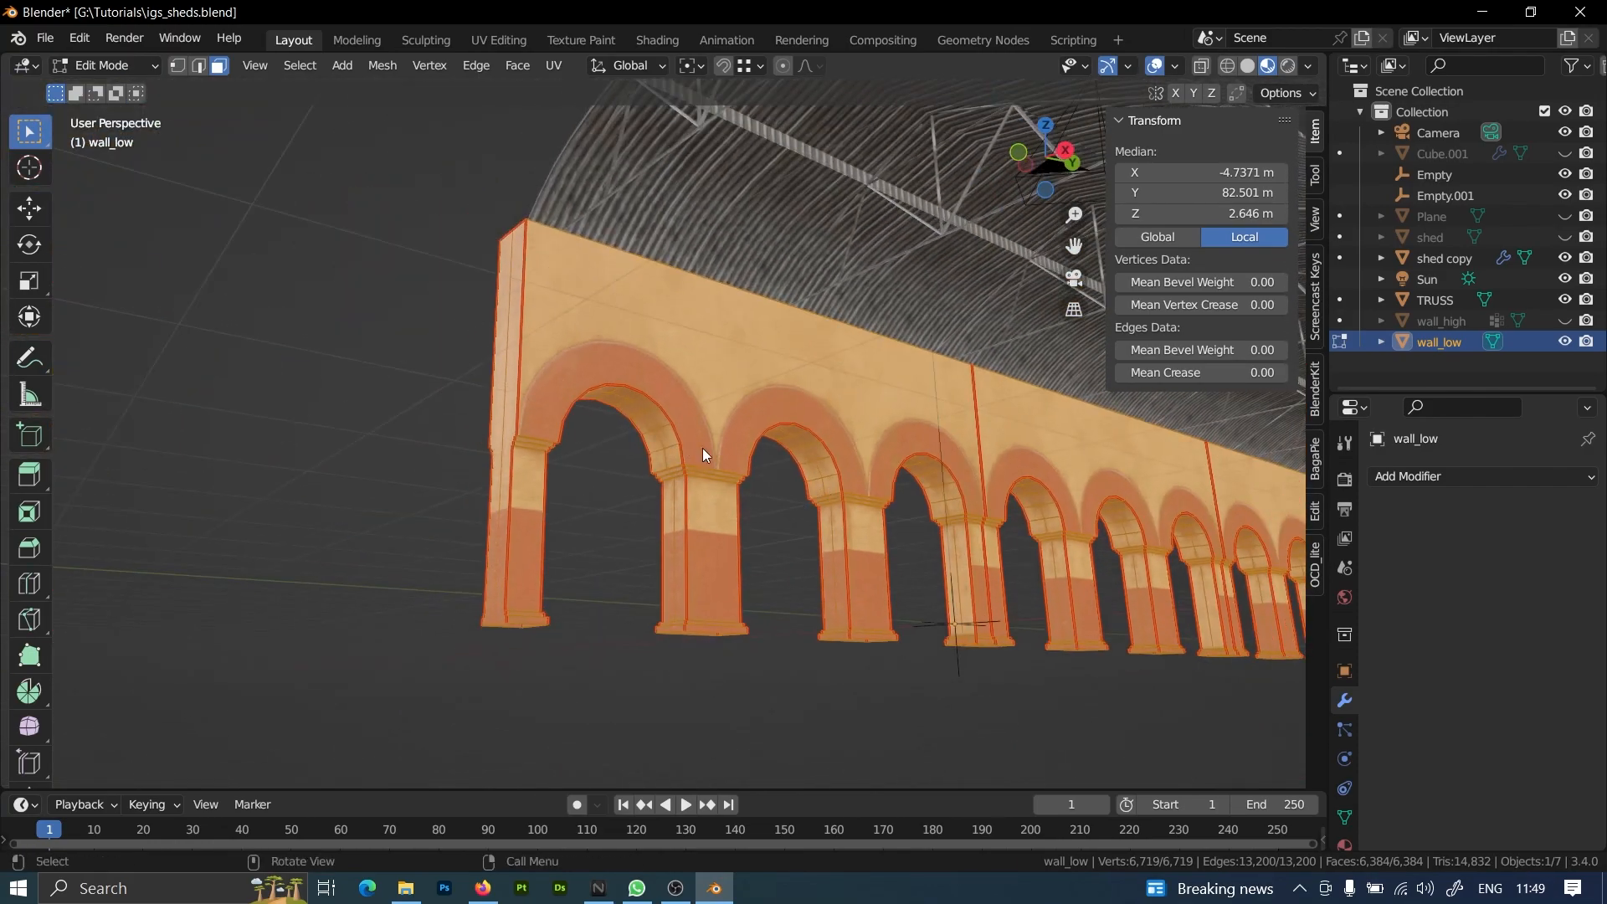
key(Tab)
scroll(624, 455, up, 5)
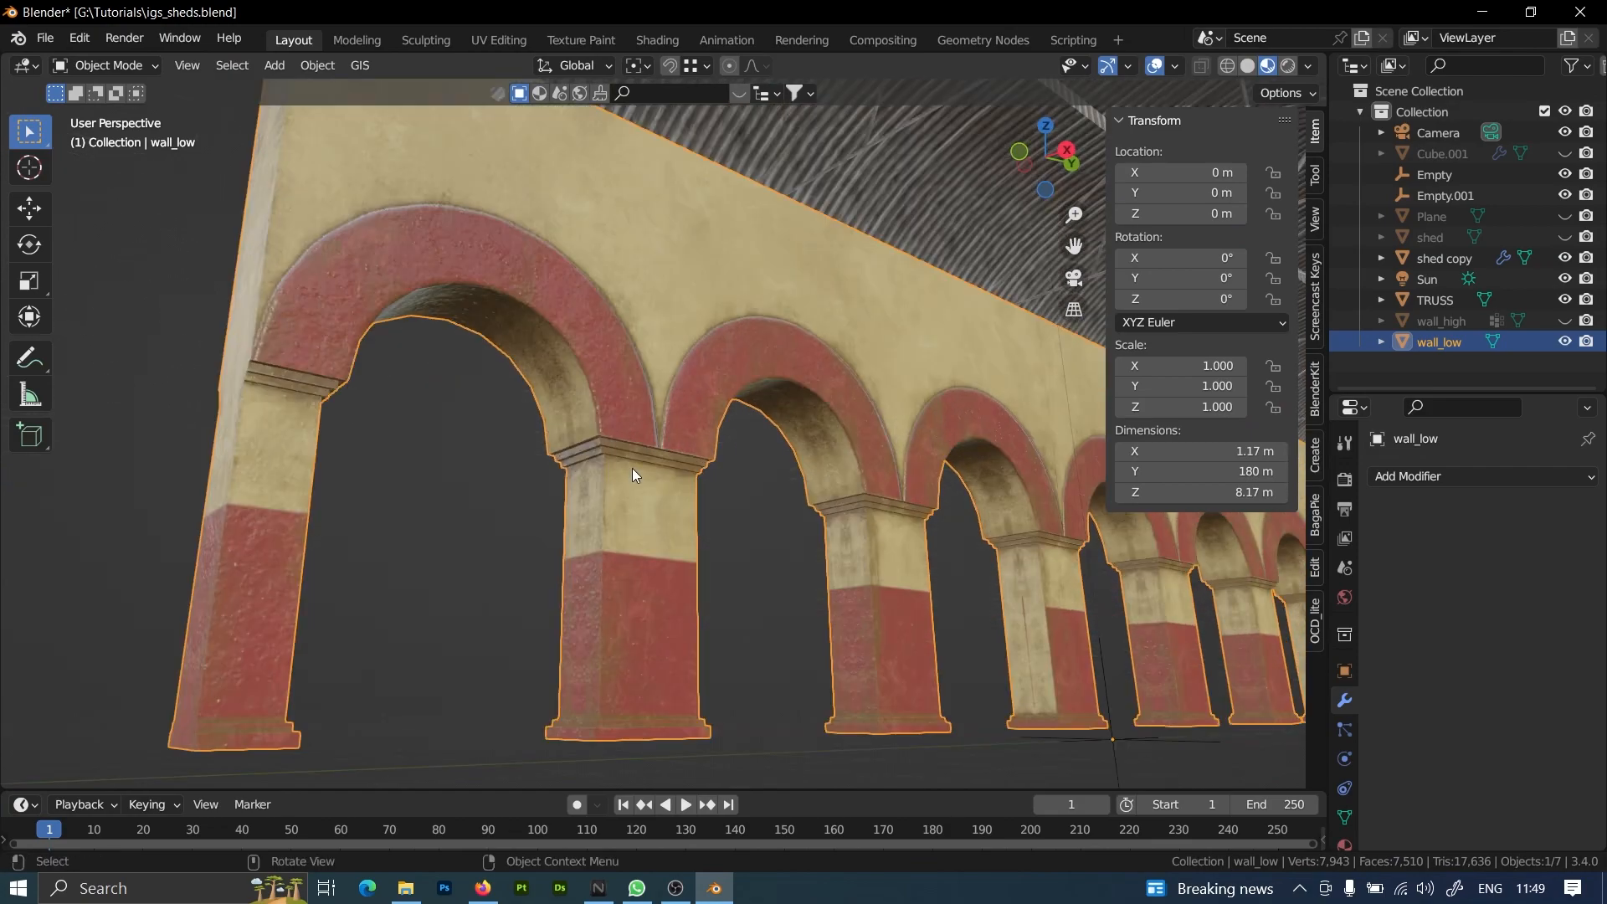
scroll(642, 479, down, 10)
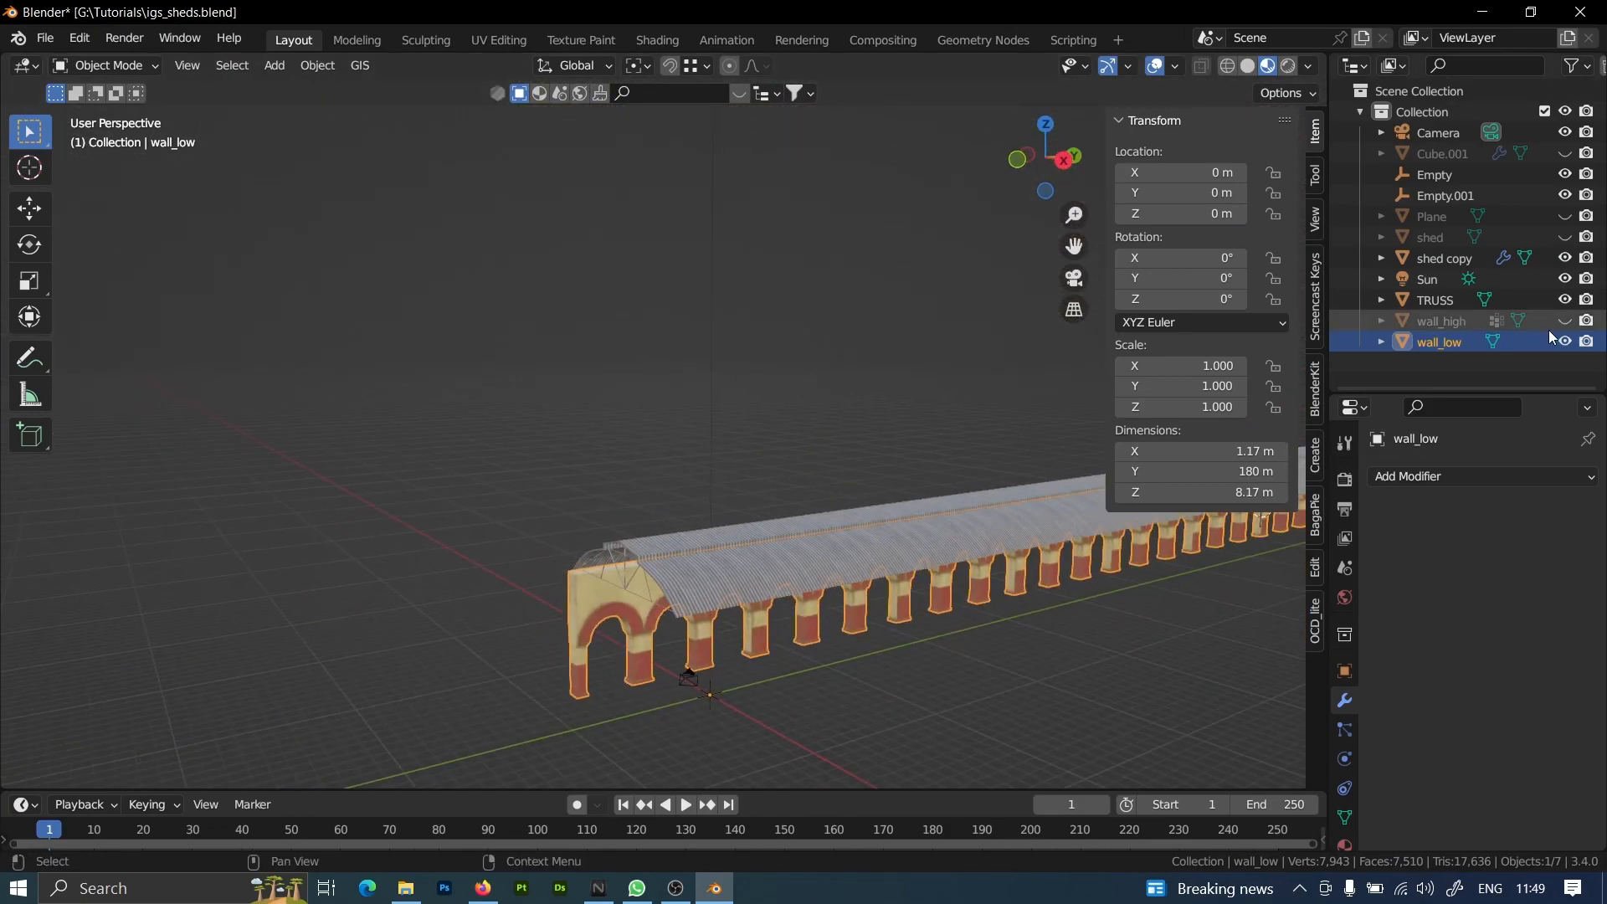
Hide wall_low so that only the shed roof and truss remain in view.
click(1565, 341)
middle_drag(603, 585, 599, 549)
key(shift+a)
mouse_move(559, 469)
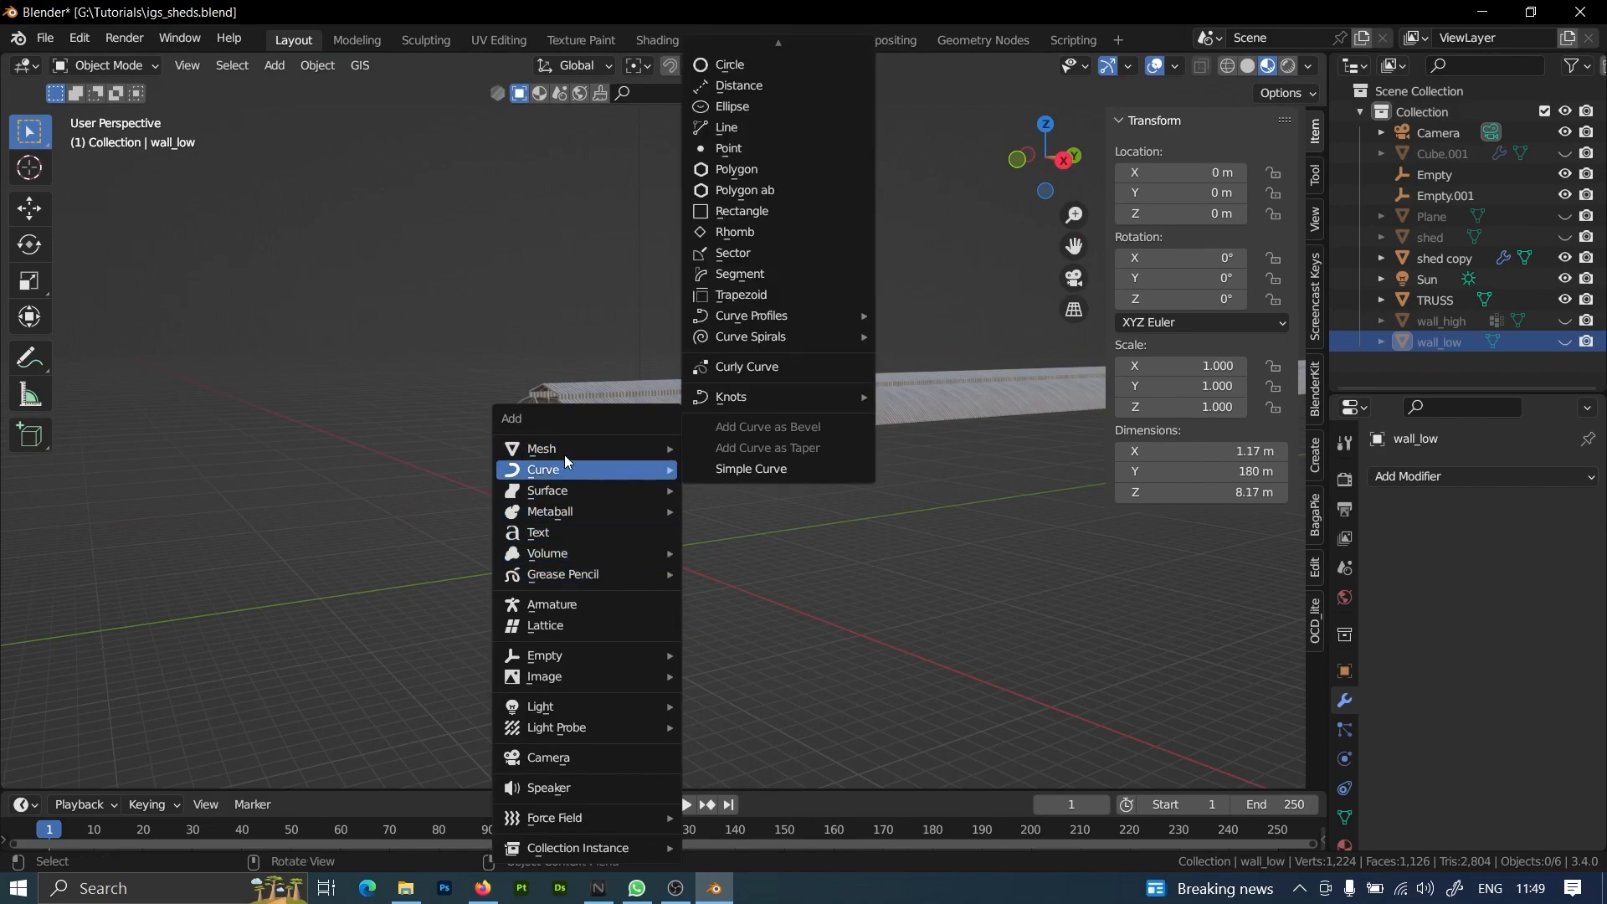
key(shift+a)
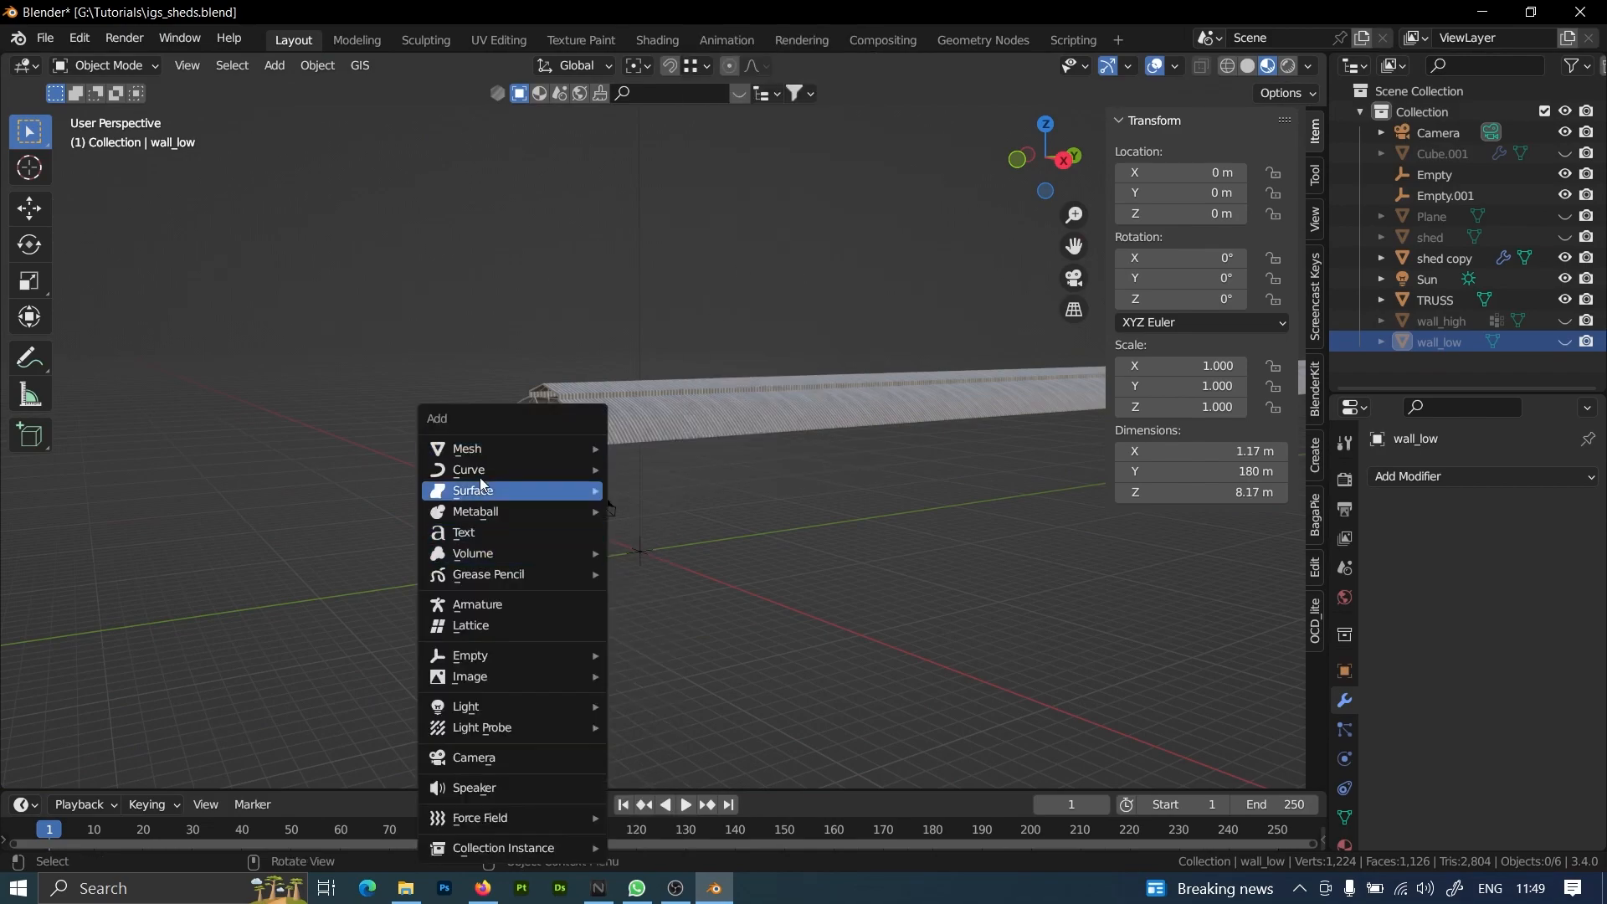
mouse_move(491, 447)
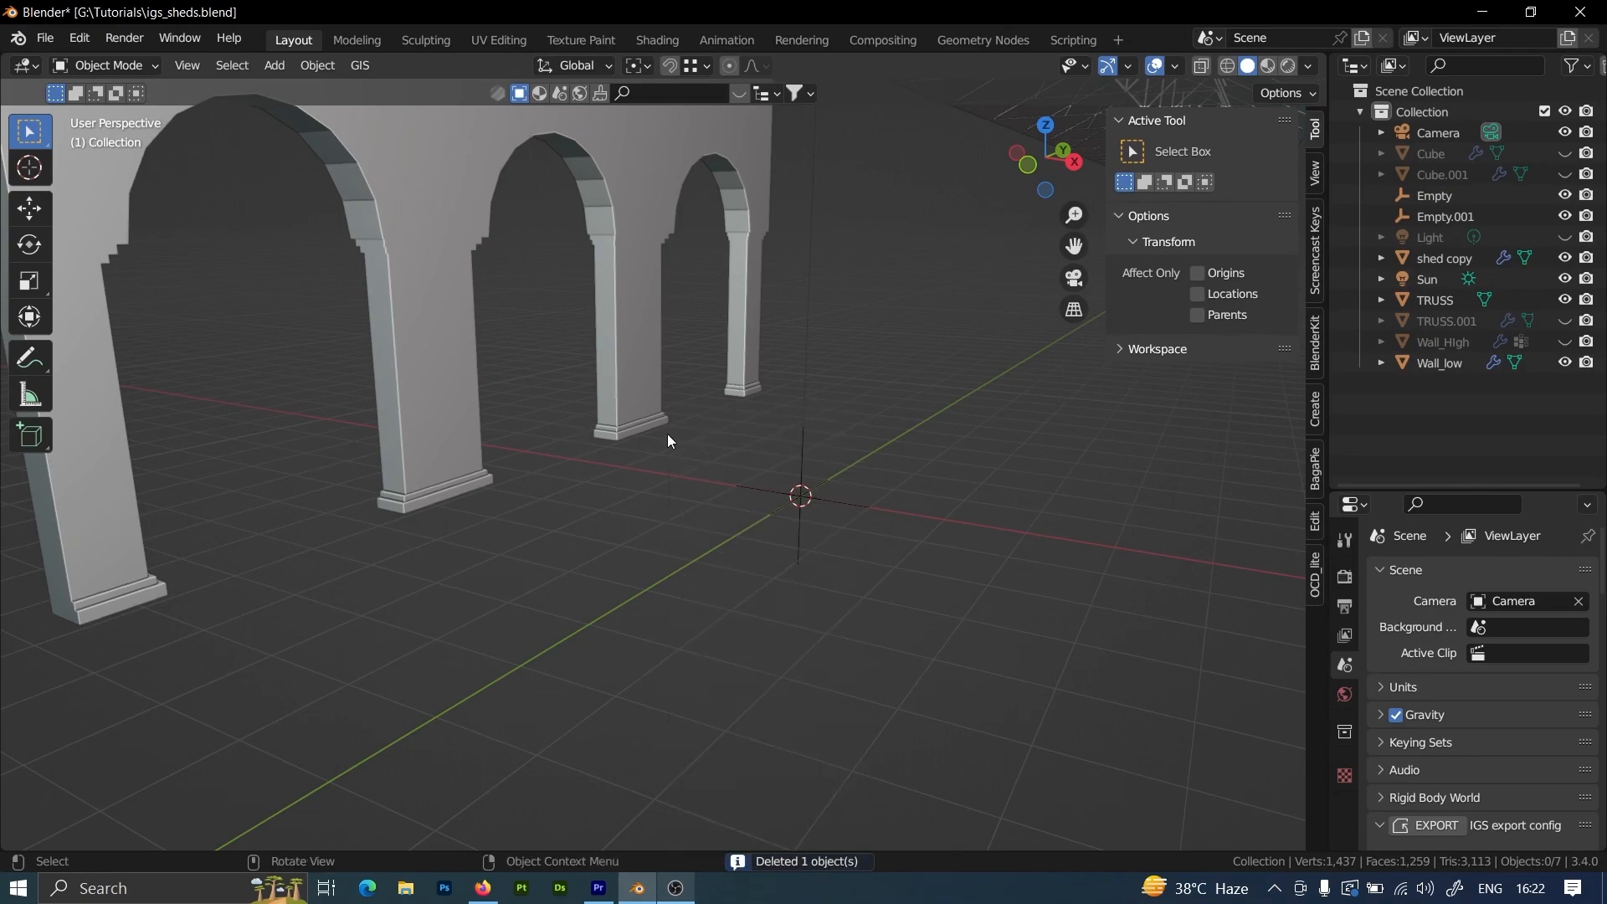
Add a cylinder with 34 vertices, a 1 m radius and a 2 m depth at the world origin, beside the arches.
key(shift+a)
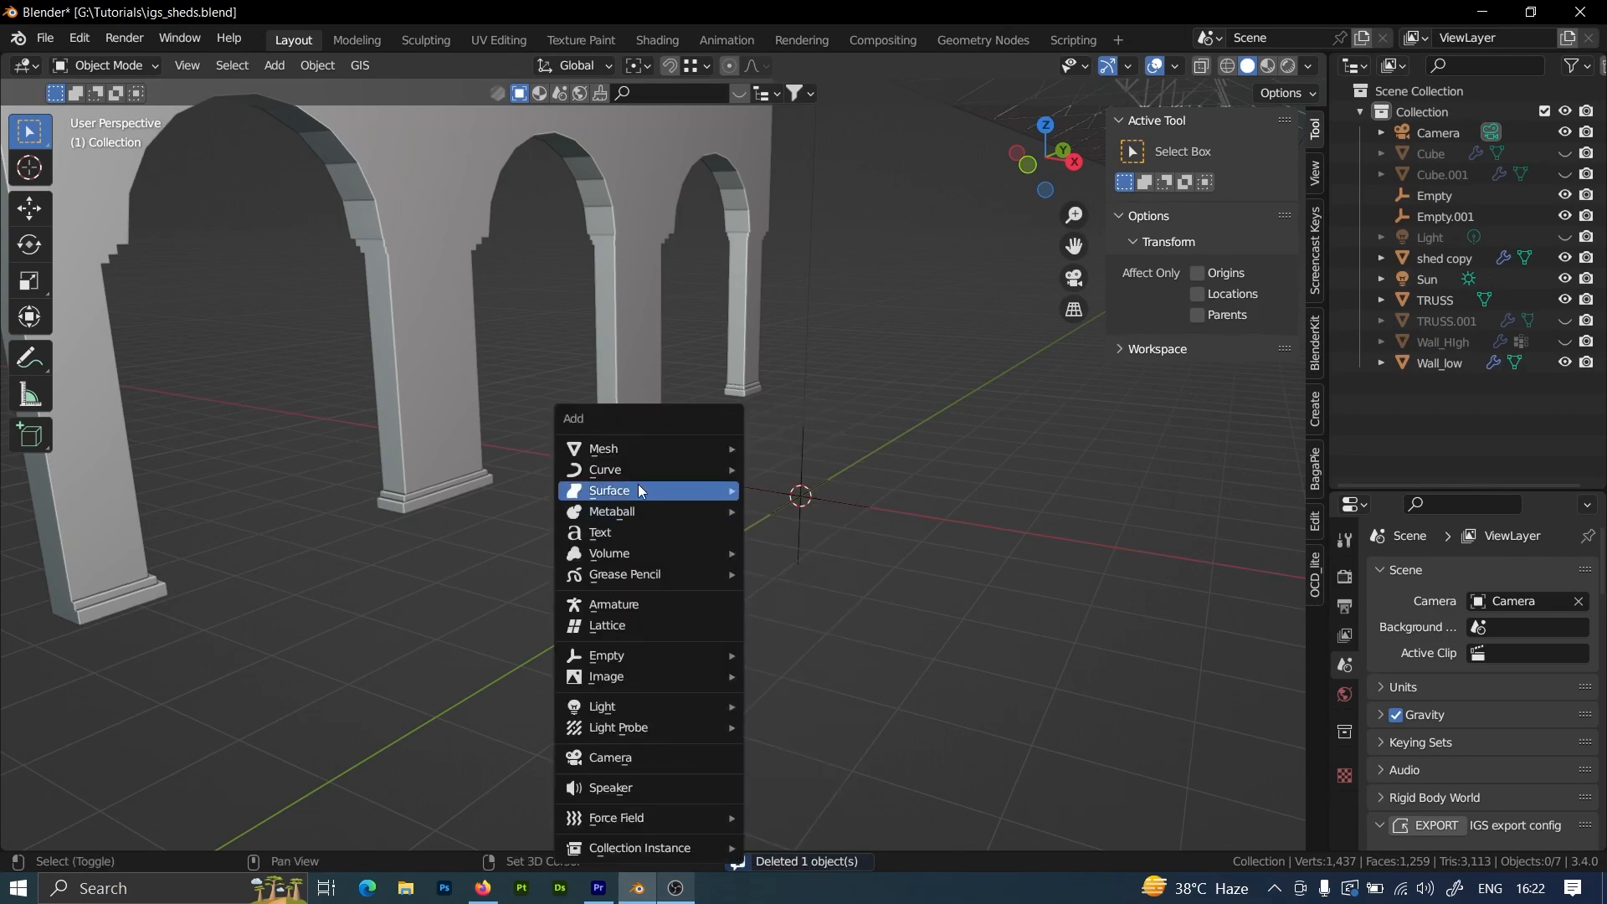
mouse_move(645, 450)
click(811, 70)
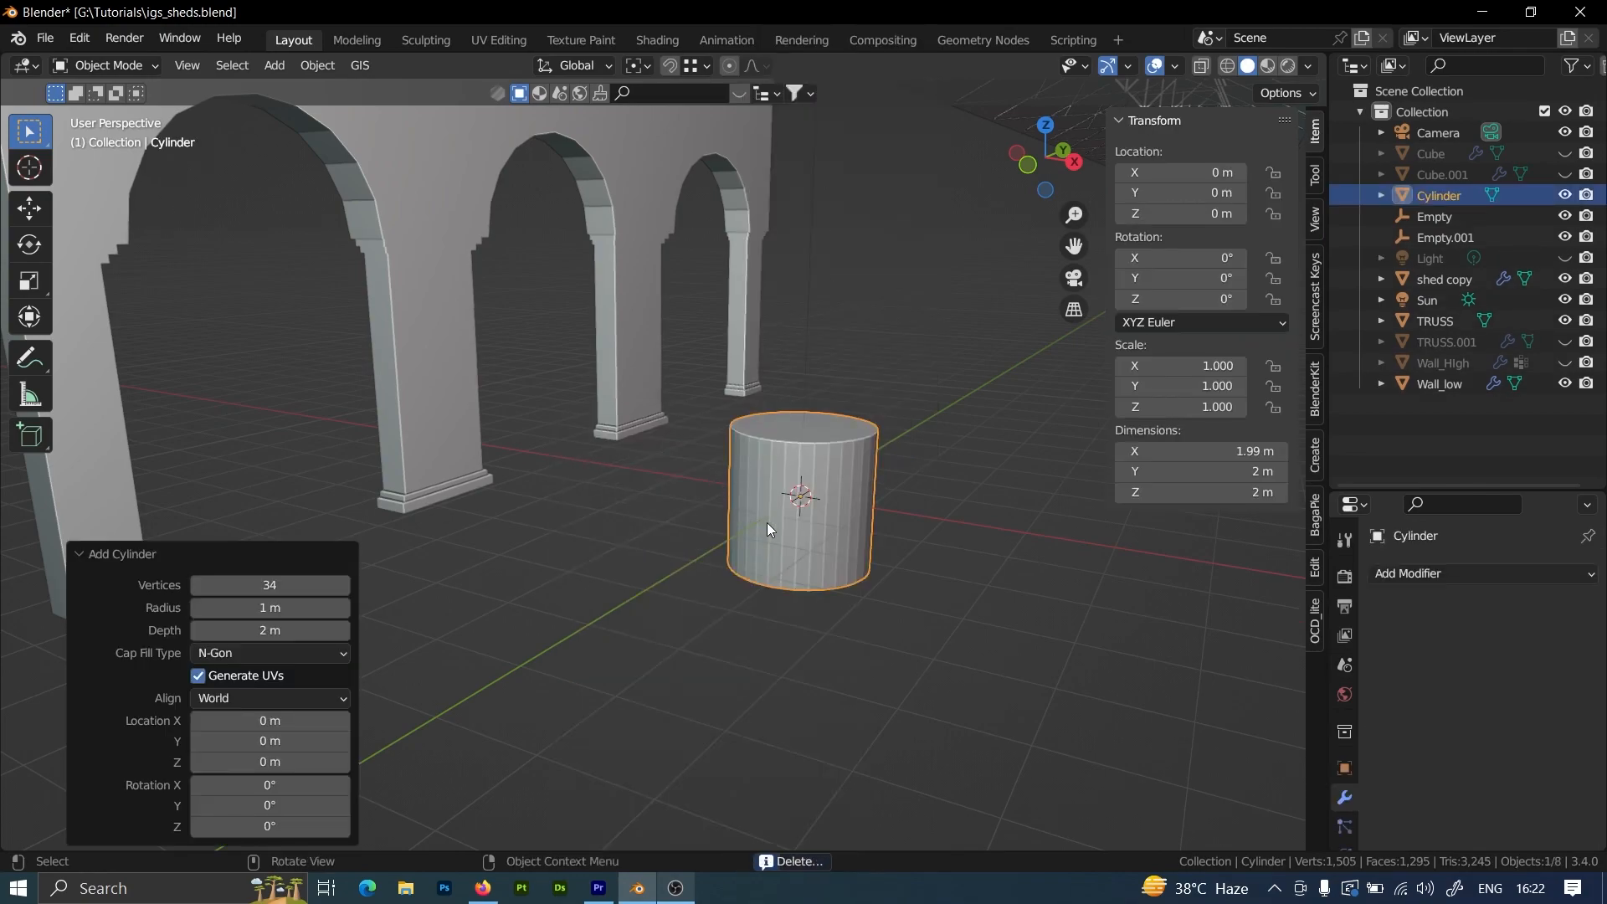
scroll(778, 520, up, 3)
shift+middle_drag(586, 267, 586, 318)
shift+middle_drag(586, 318, 862, 159)
middle_drag(634, 418, 636, 398)
shift+middle_drag(846, 218, 668, 443)
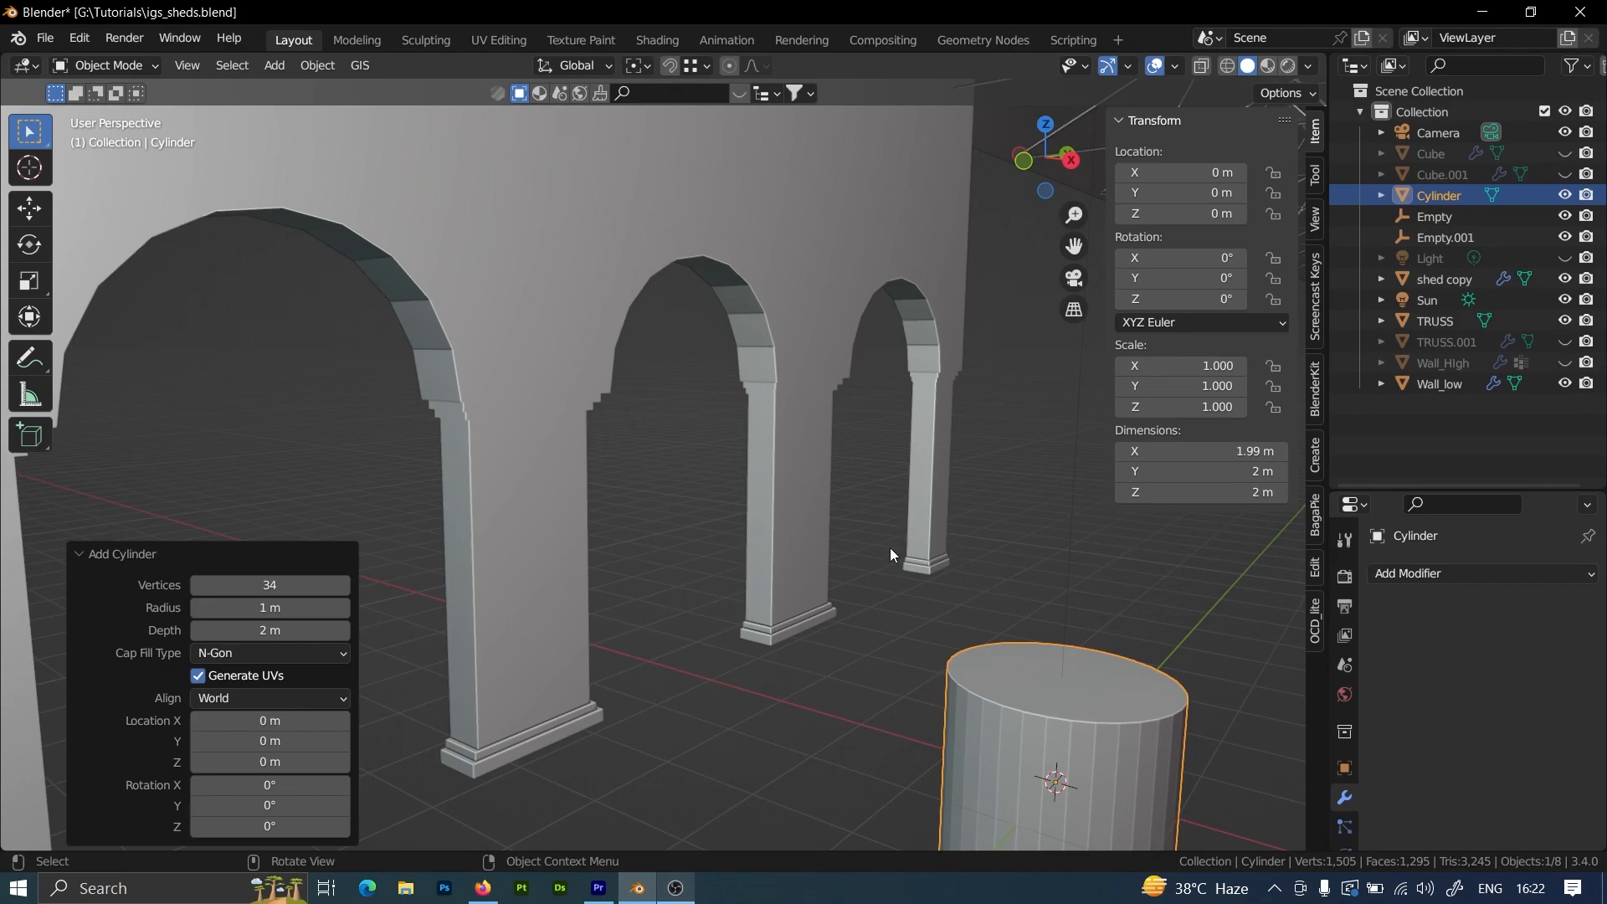
Raise the new cylinder's vertex count in stages to 48, 65 and 119 while keeping its radius and depth.
scroll(1034, 757, down, 5)
drag(273, 585, 326, 585)
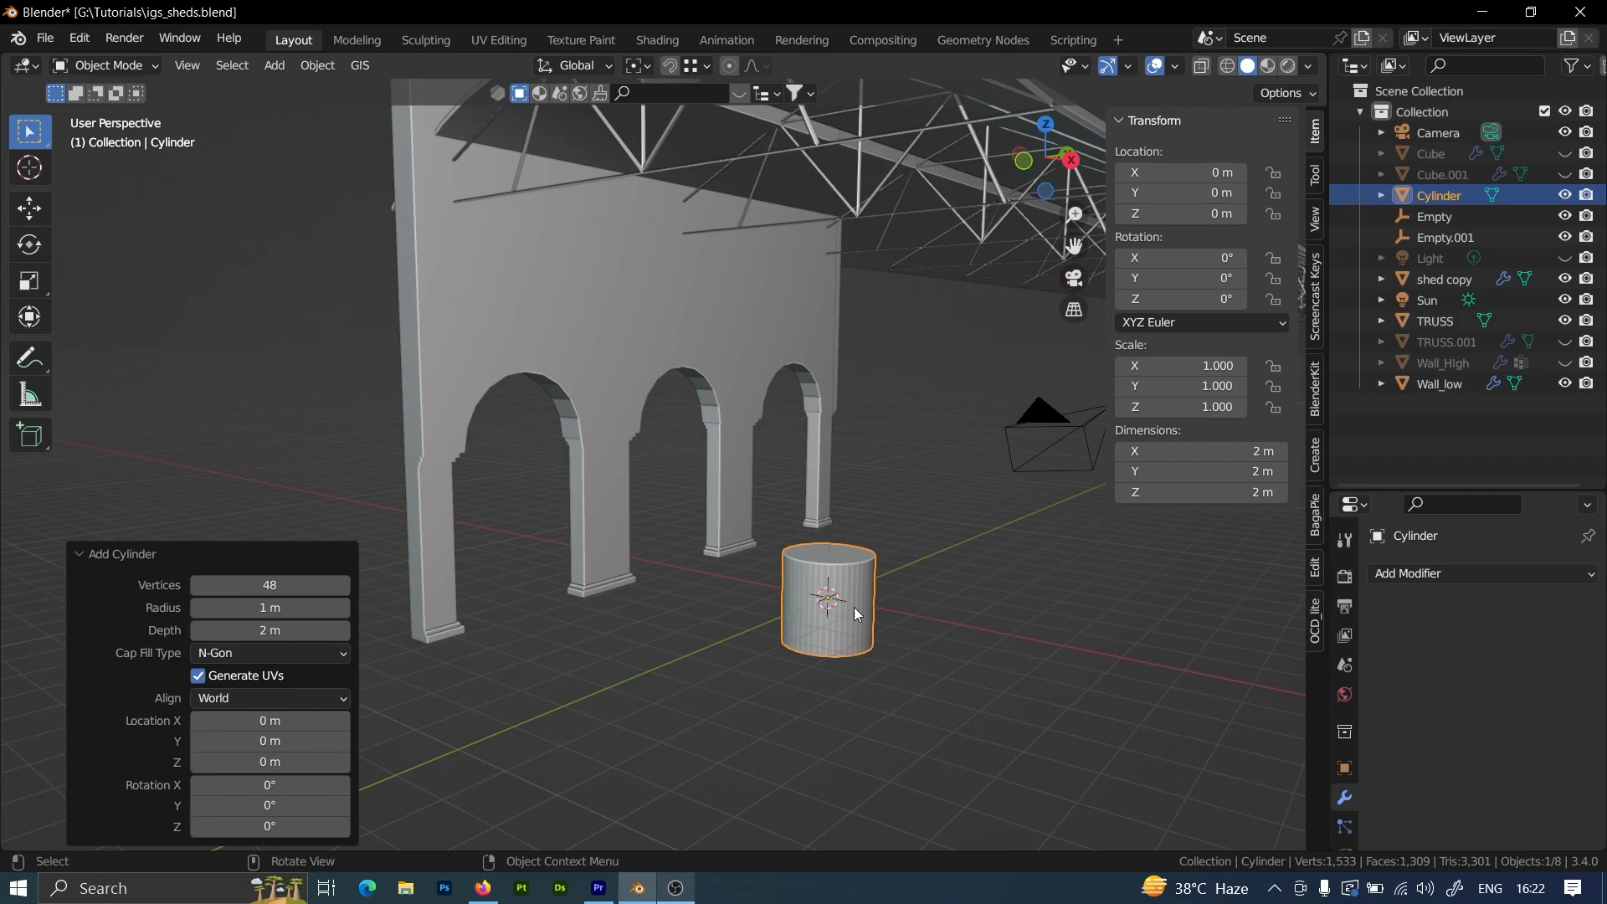
ctrl+middle_drag(856, 626, 865, 614)
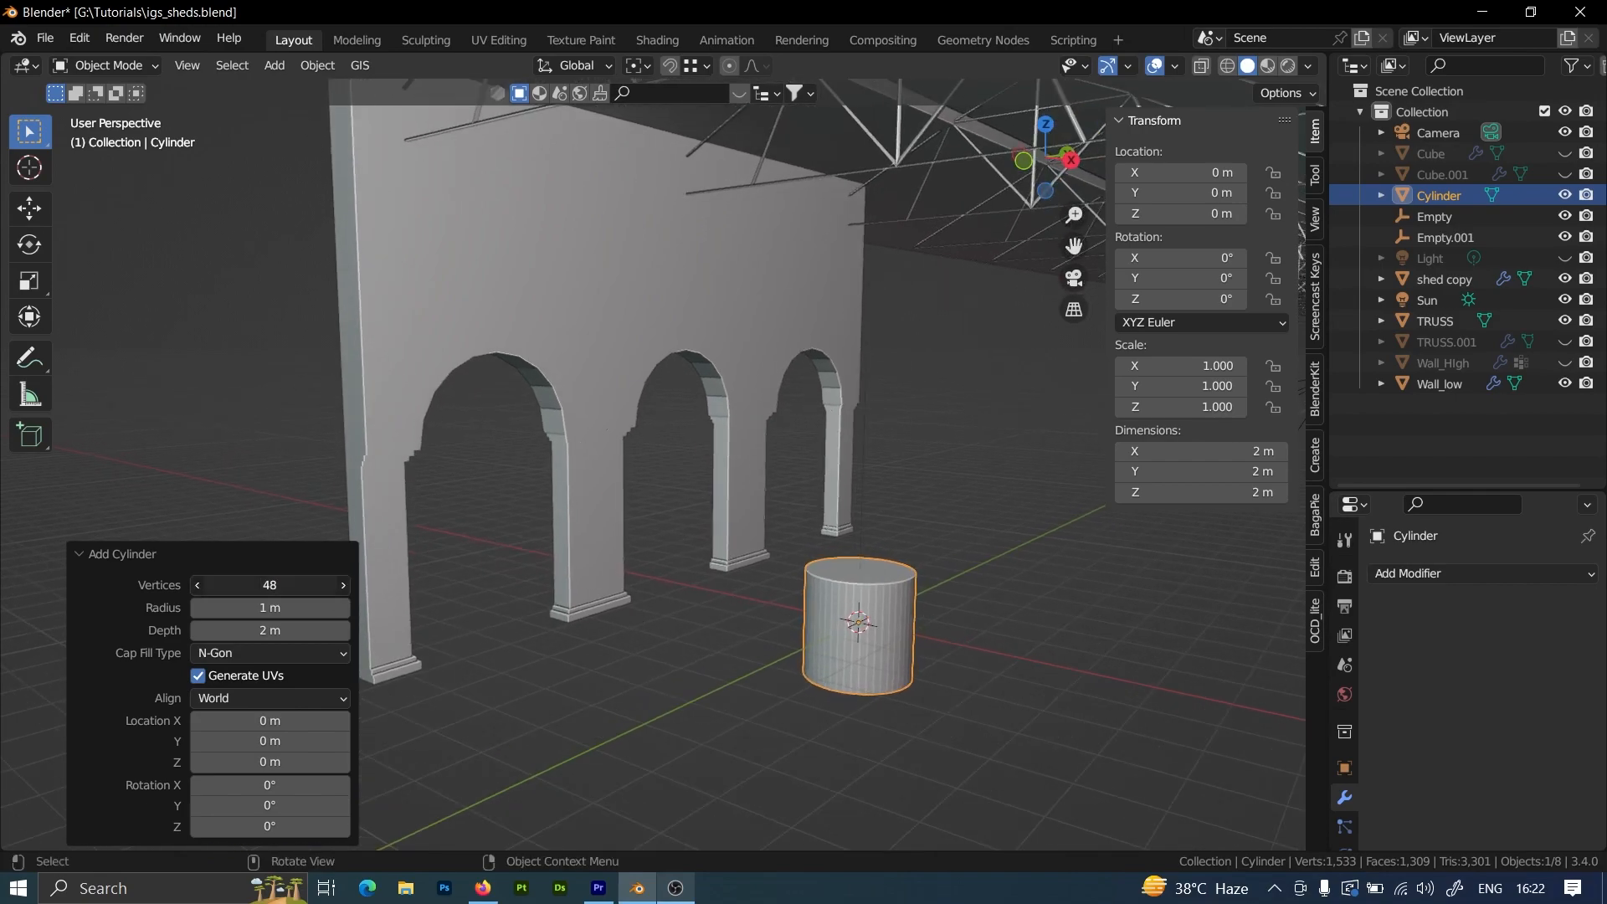
drag(682, 366, 675, 367)
scroll(851, 758, up, 4)
shift+middle_drag(1105, 828, 899, 760)
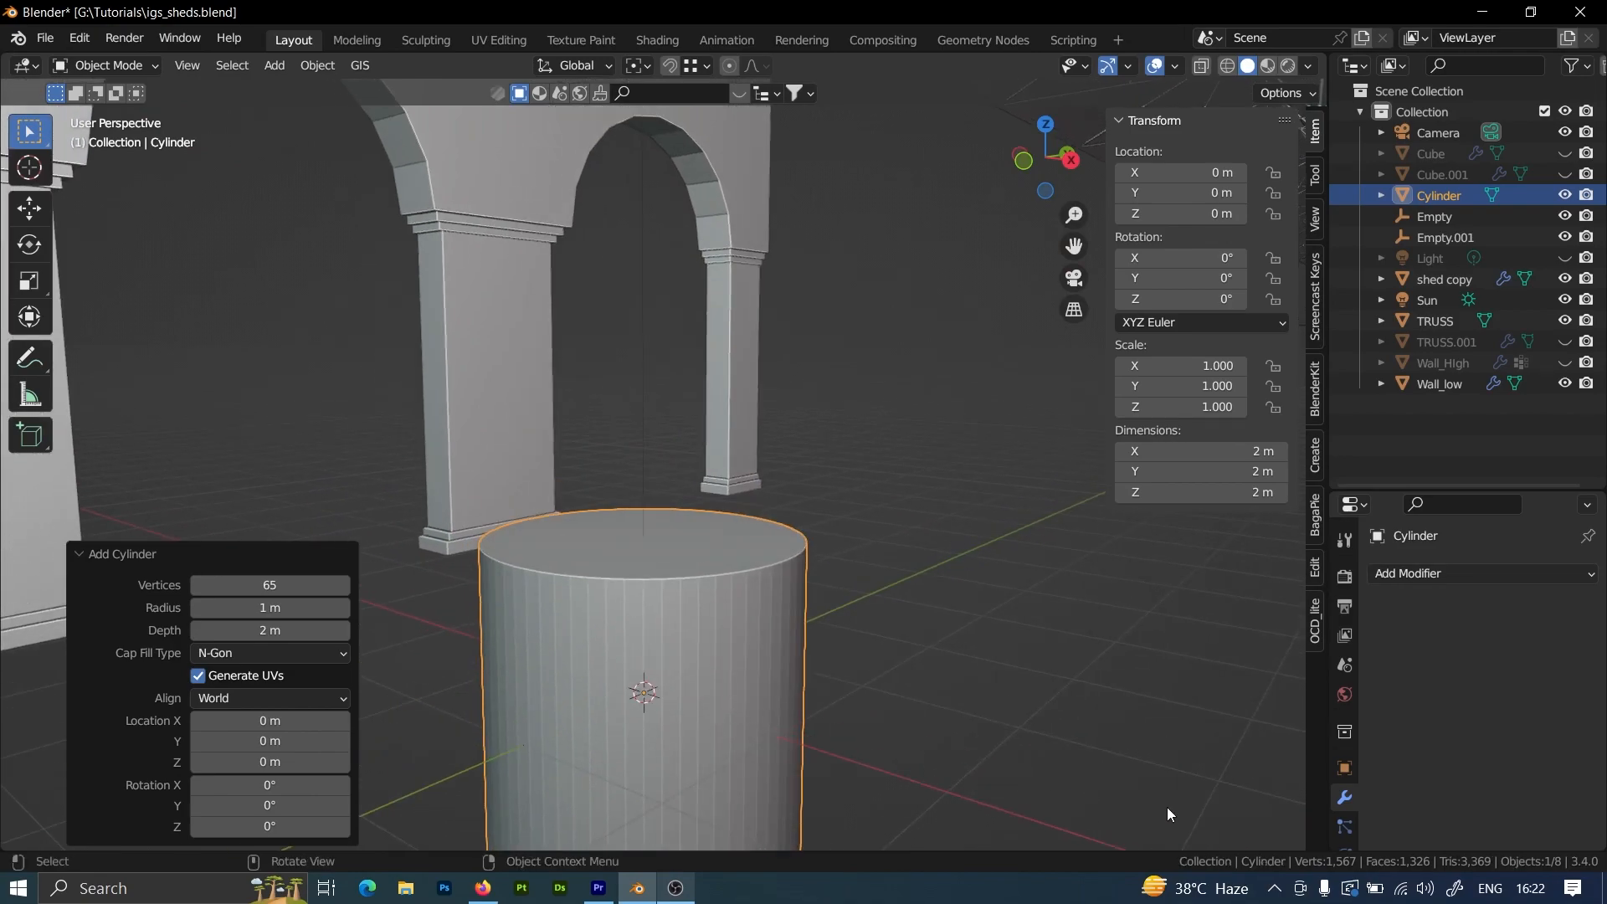
drag(653, 370, 704, 369)
Examine the dense cylinder mesh in Edit Mode from several angles and return to Object Mode.
middle_drag(698, 661, 1030, 669)
key(Tab)
middle_drag(1123, 695, 1282, 778)
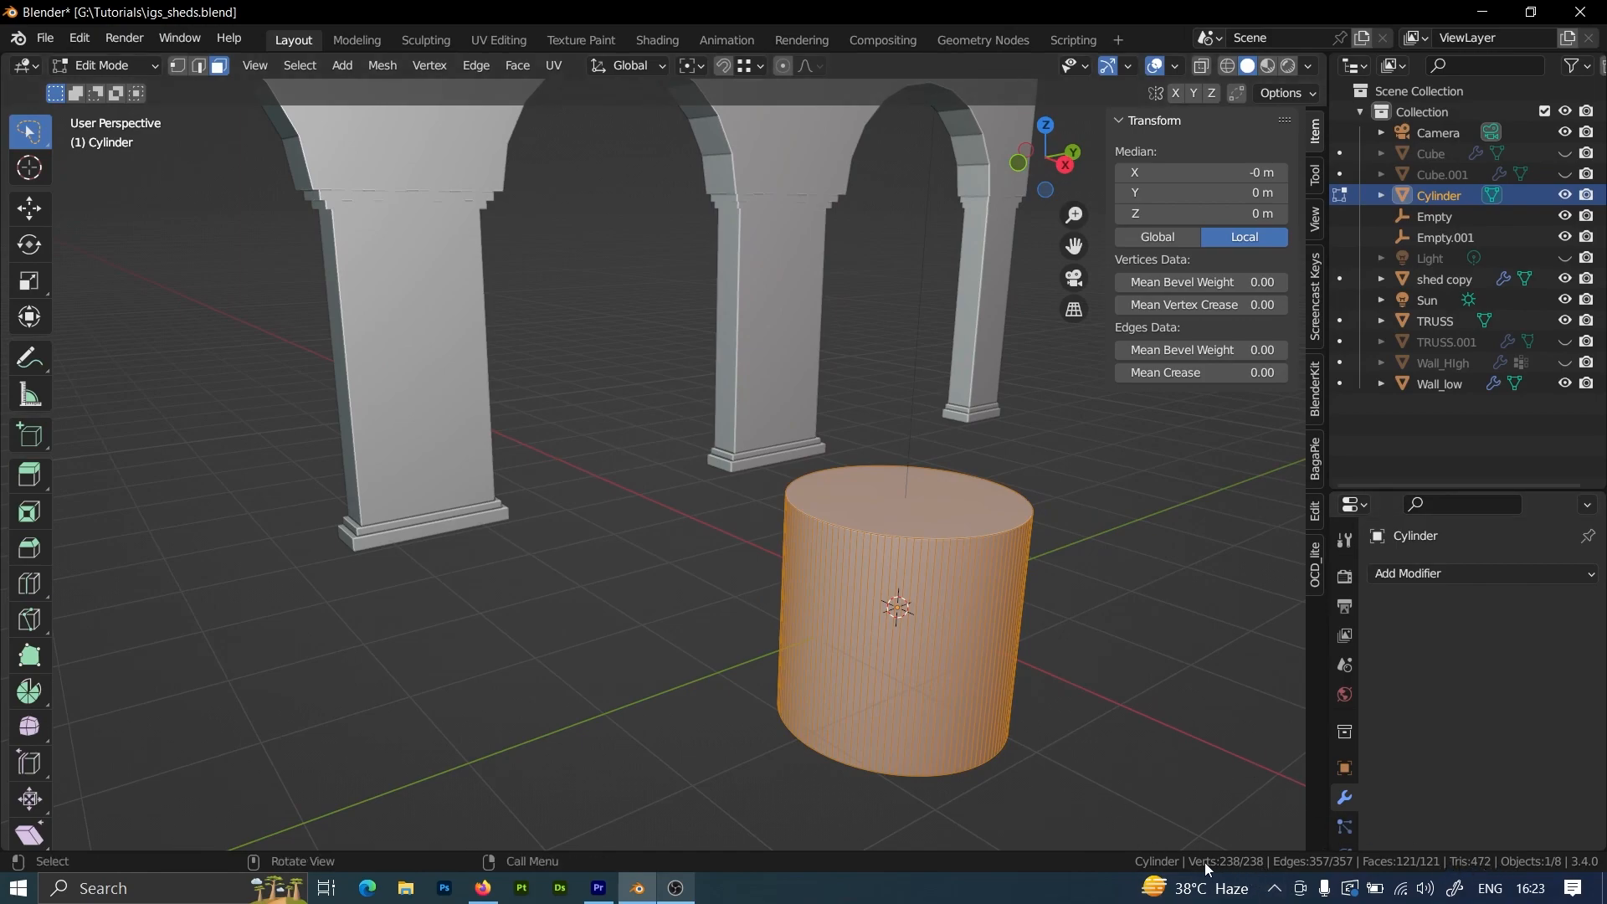
shift+middle_drag(1037, 764, 985, 768)
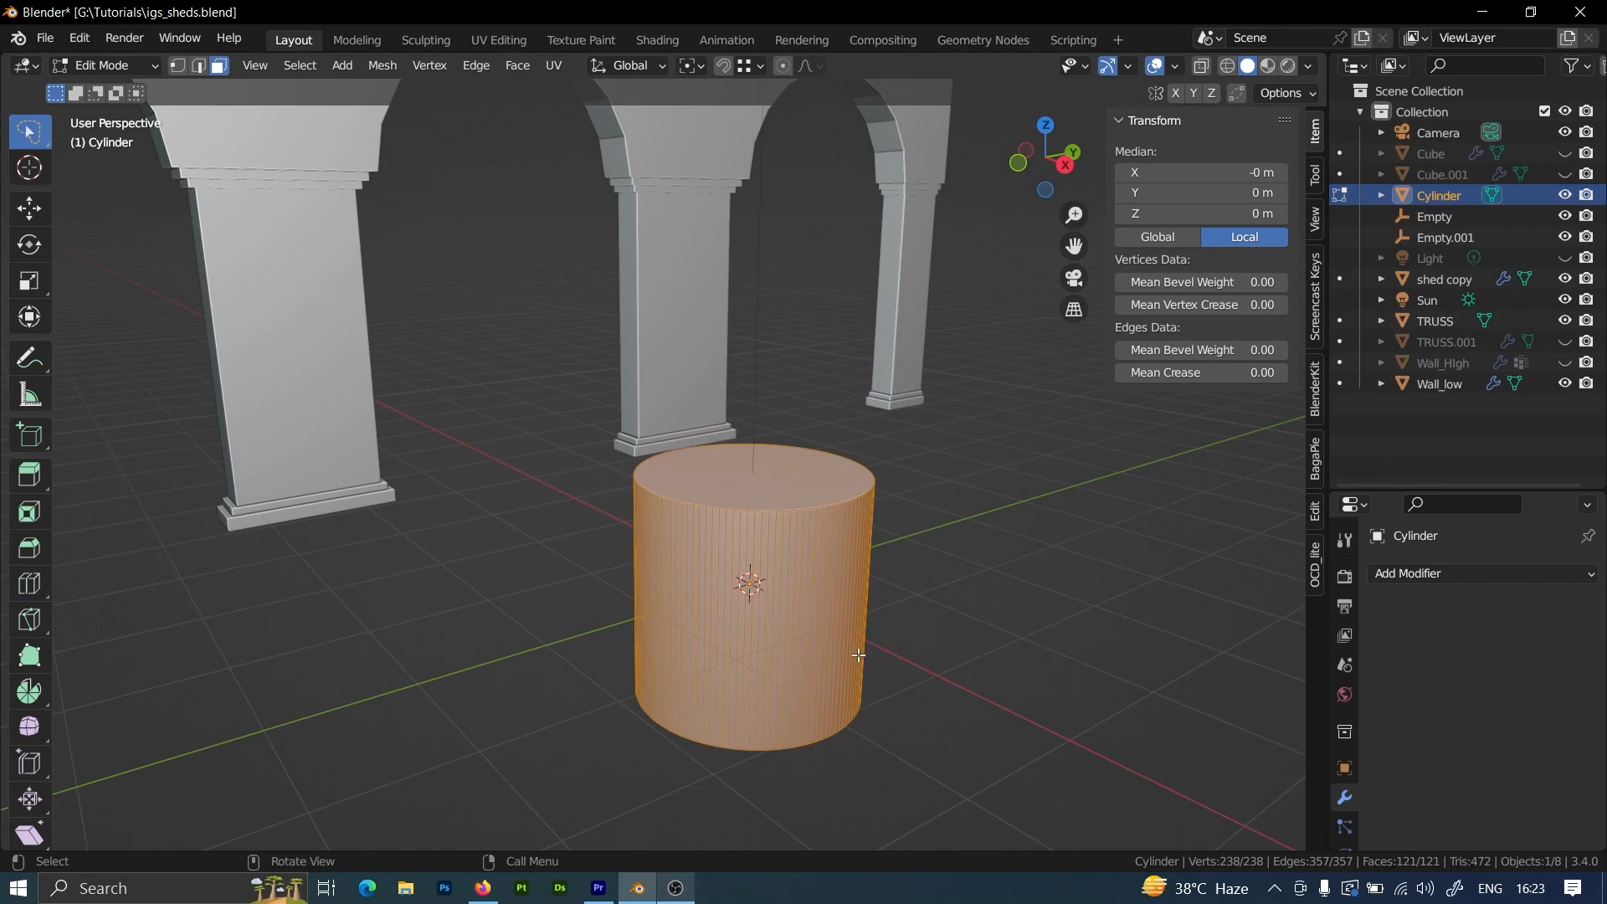
middle_drag(858, 655, 866, 662)
scroll(871, 651, down, 5)
key(Tab)
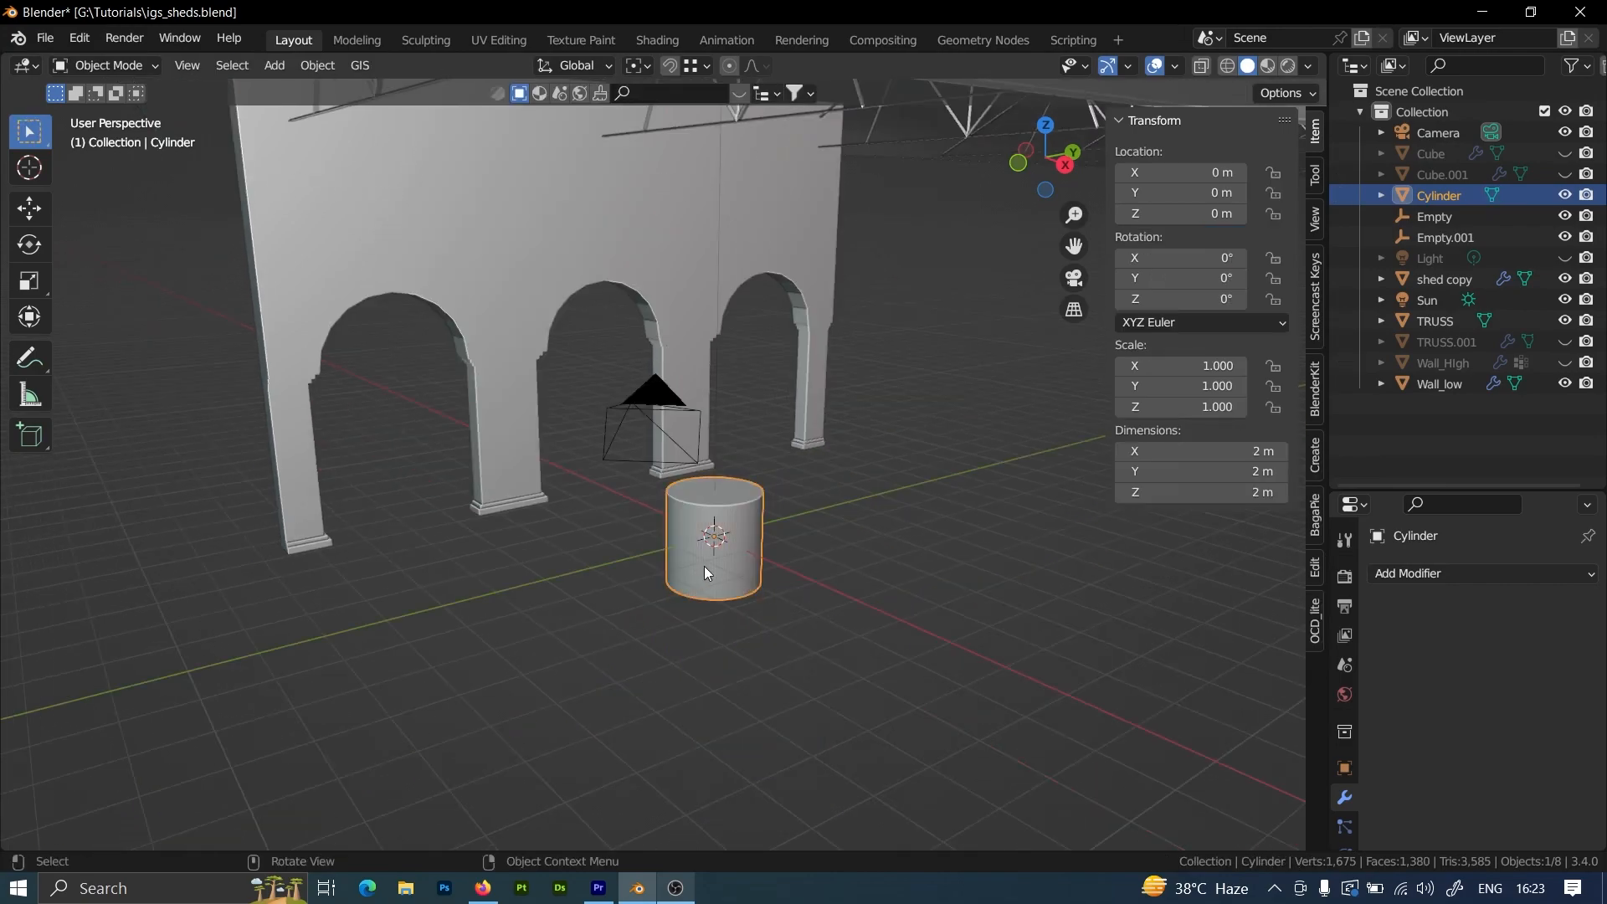
Compare the cylinder's mesh density with the shed, from afar in Object Mode and closer up in Edit Mode.
scroll(726, 576, down, 3)
shift+middle_drag(702, 476, 588, 526)
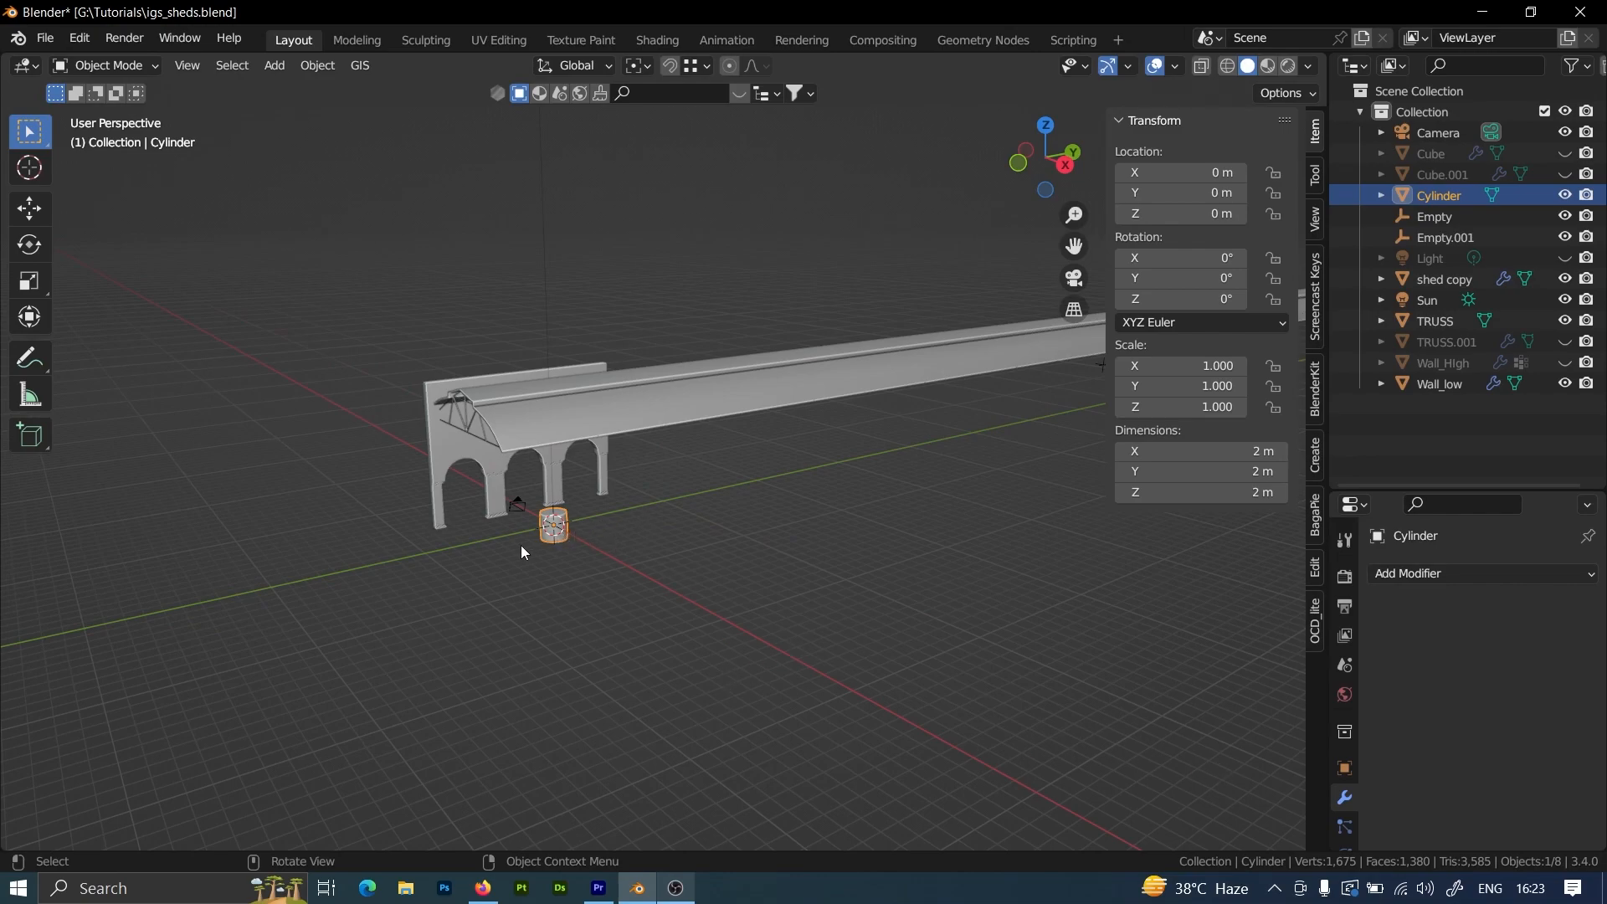
scroll(588, 555, up, 4)
key(Tab)
shift+middle_drag(454, 629, 683, 577)
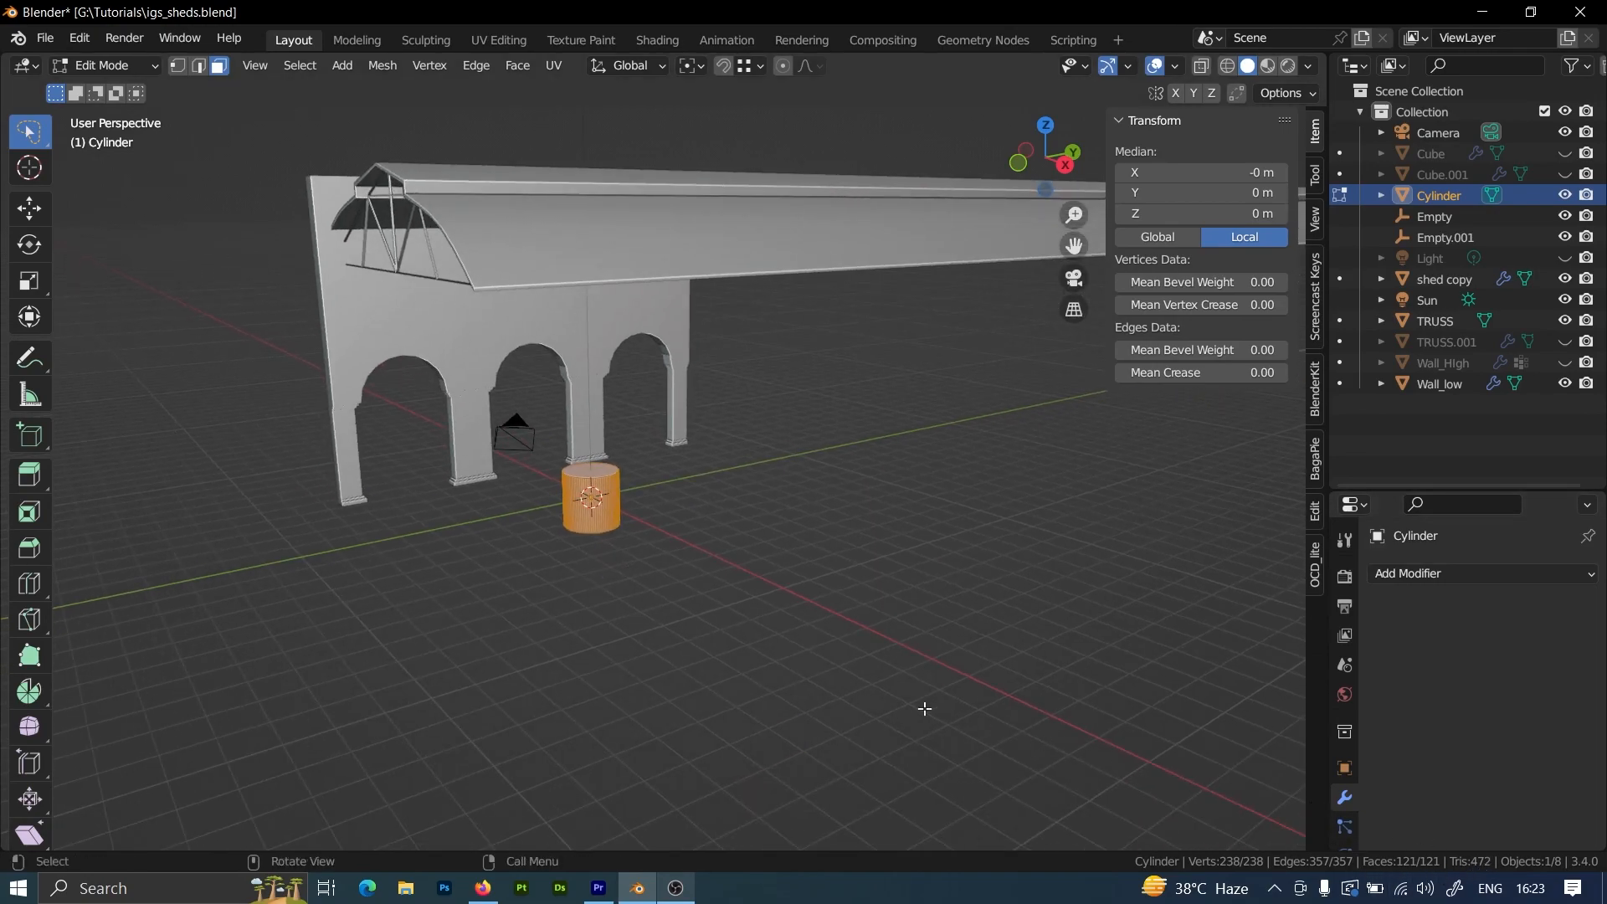
scroll(577, 567, up, 3)
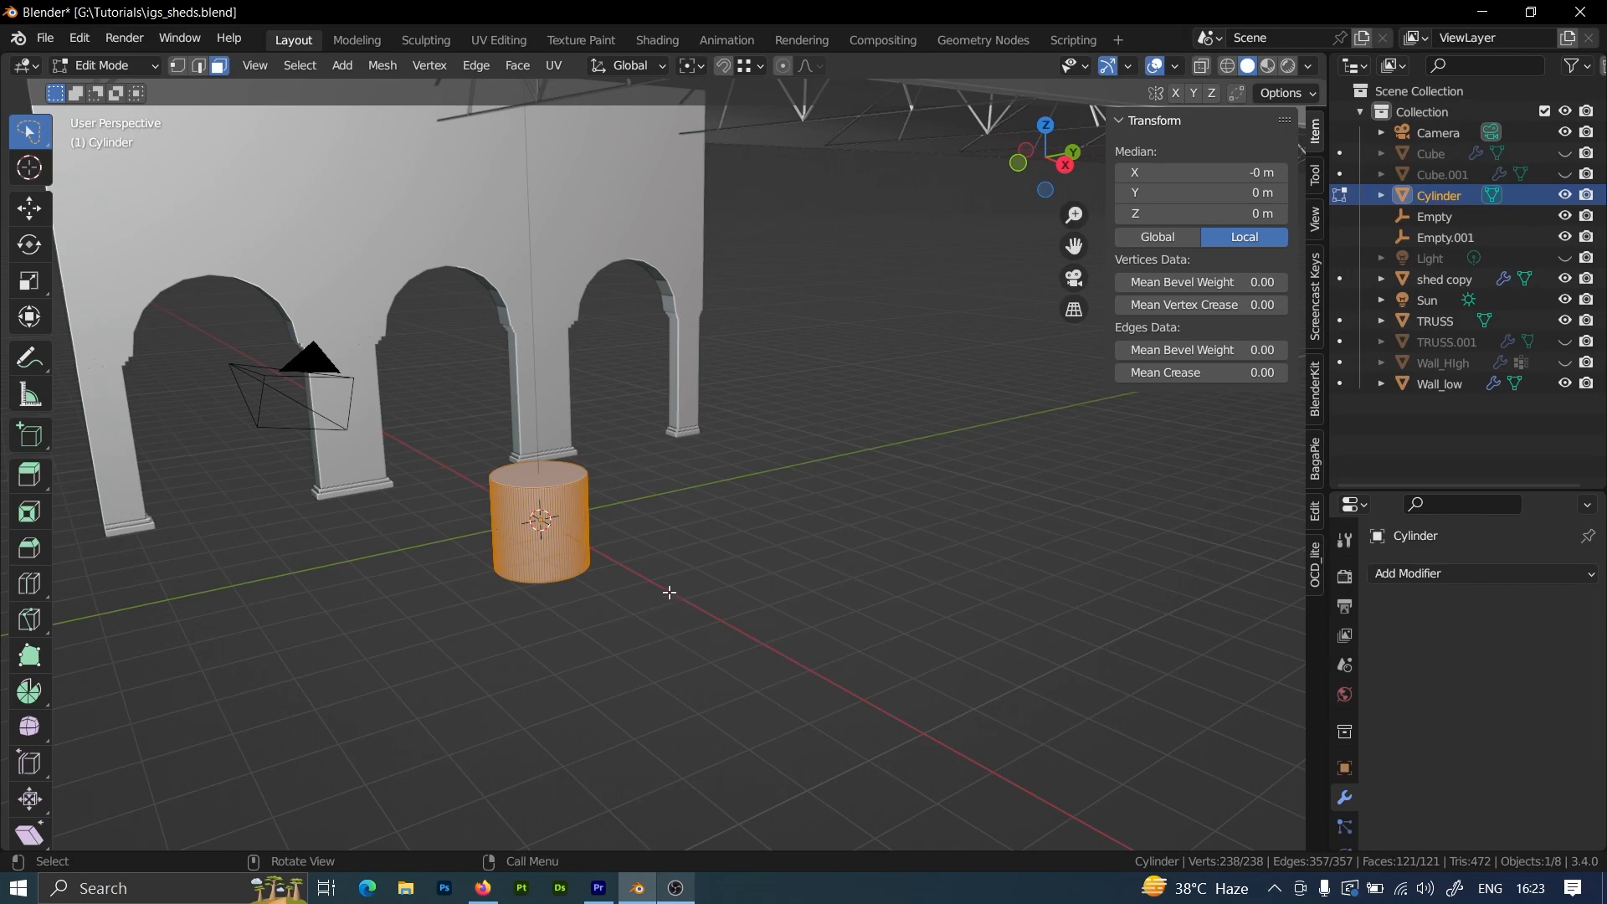
scroll(660, 581, up, 2)
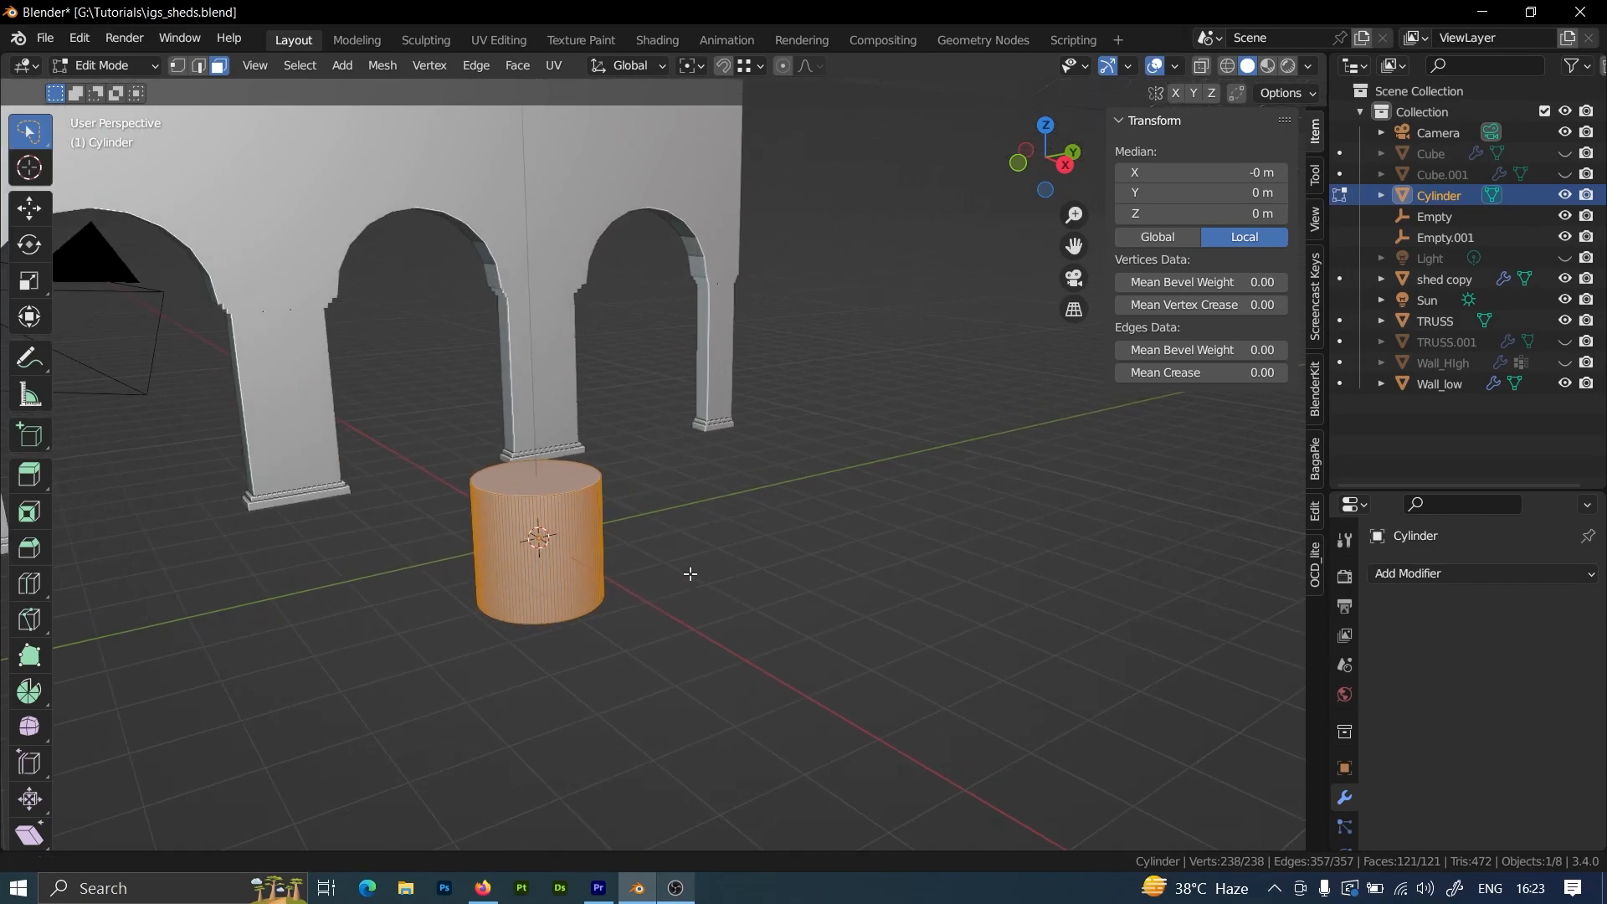
shift+middle_drag(689, 574, 725, 569)
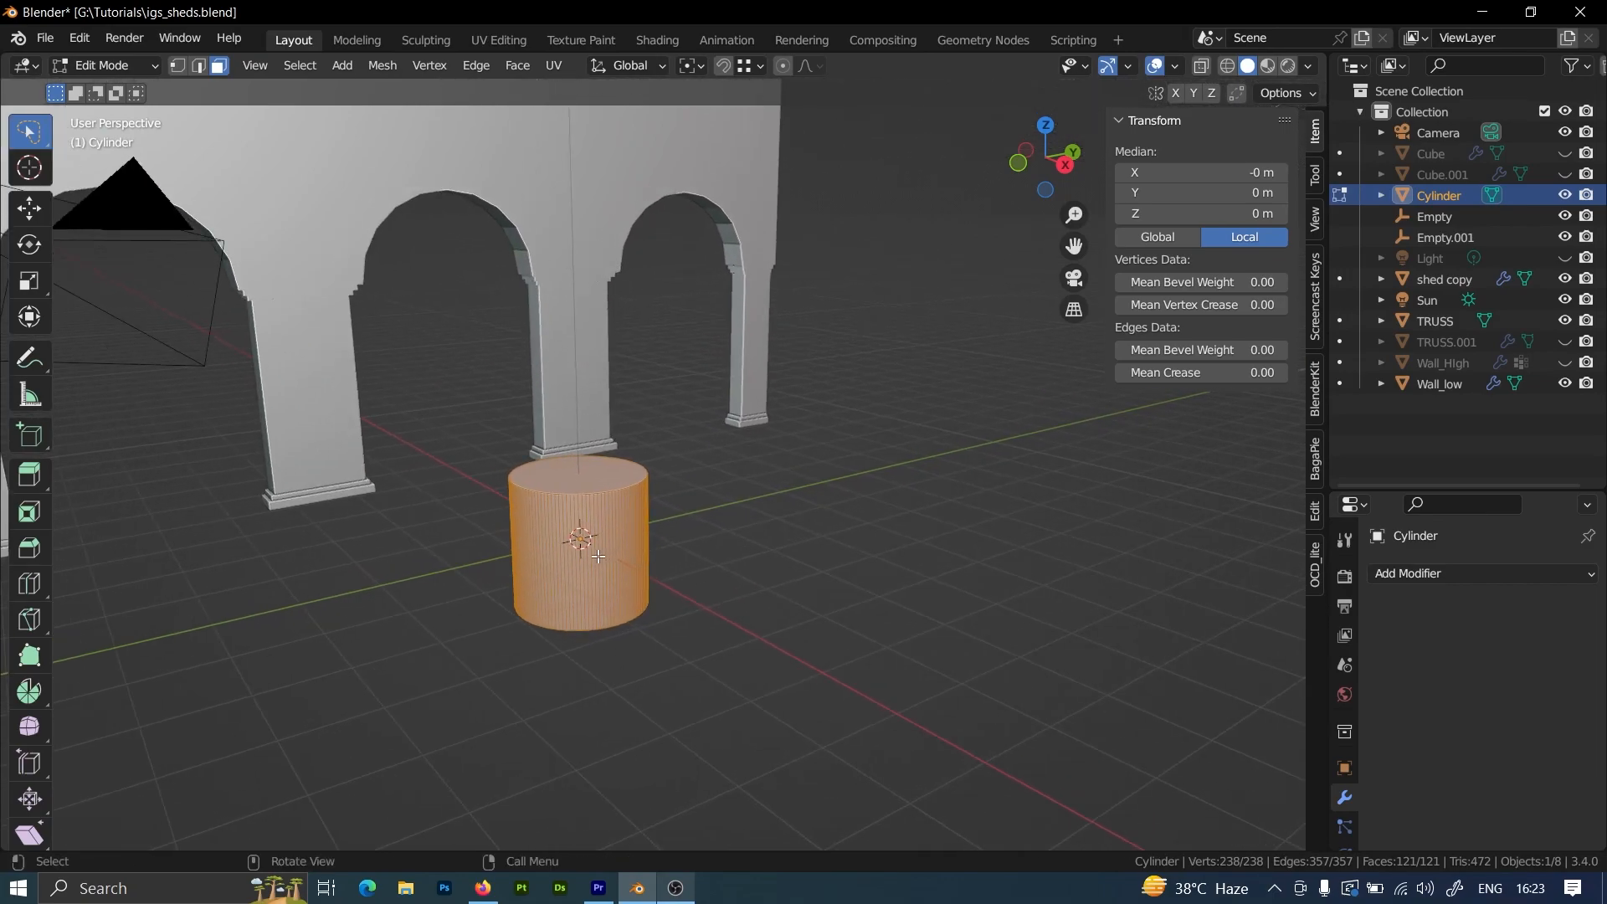
Leave Edit Mode and delete the cylinder from the scene.
scroll(598, 556, down, 3)
key(Tab)
scroll(621, 540, up, 3)
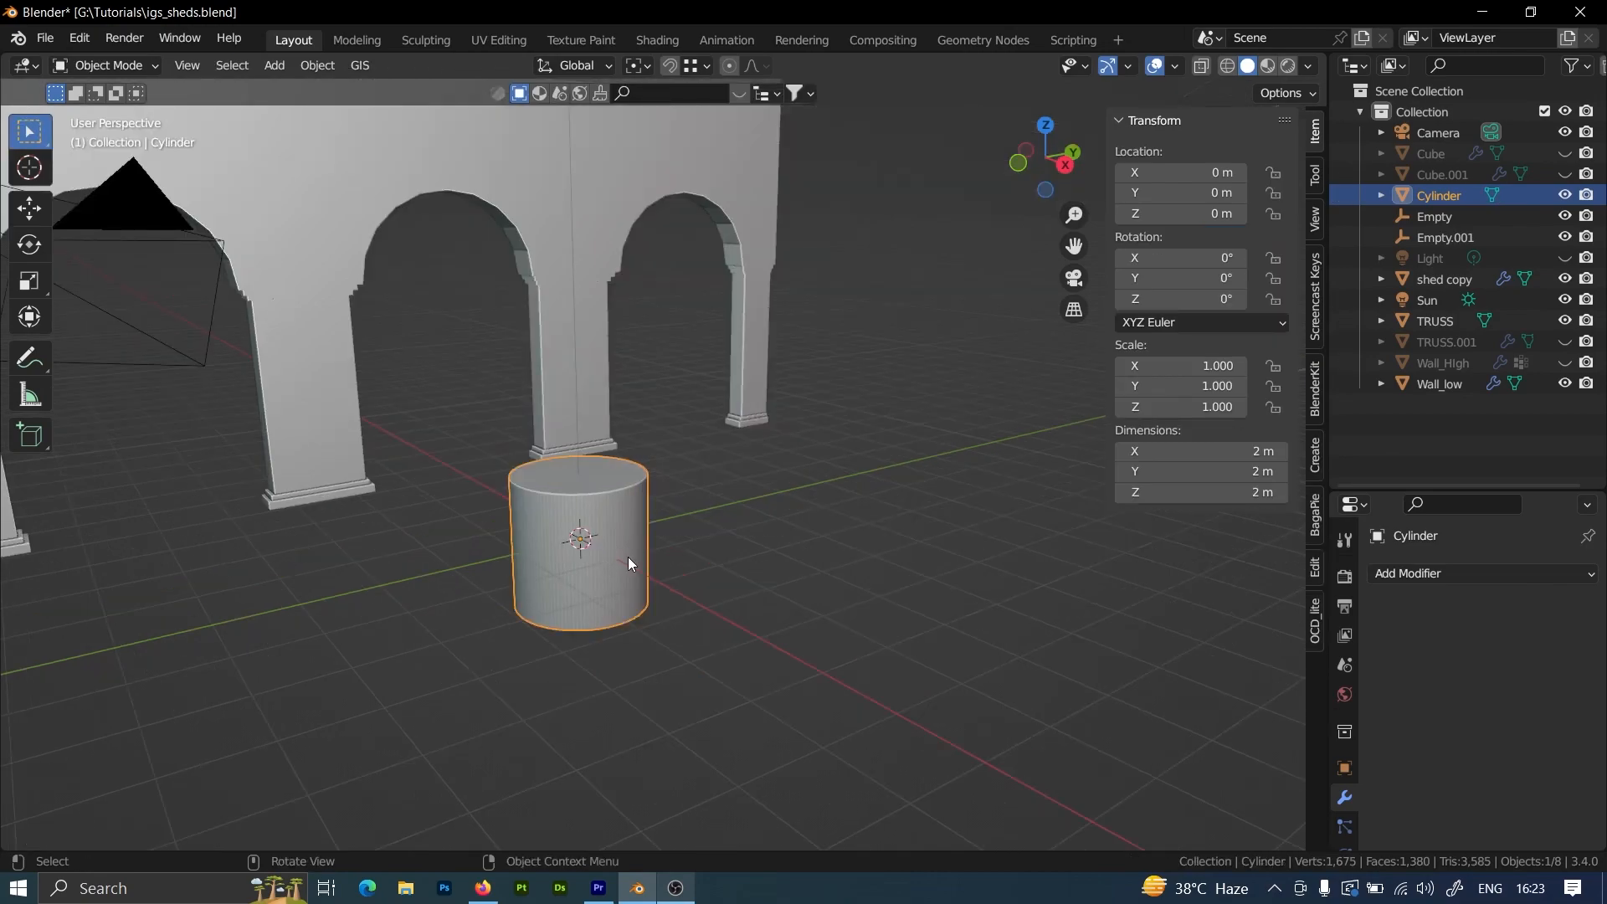
key(Delete)
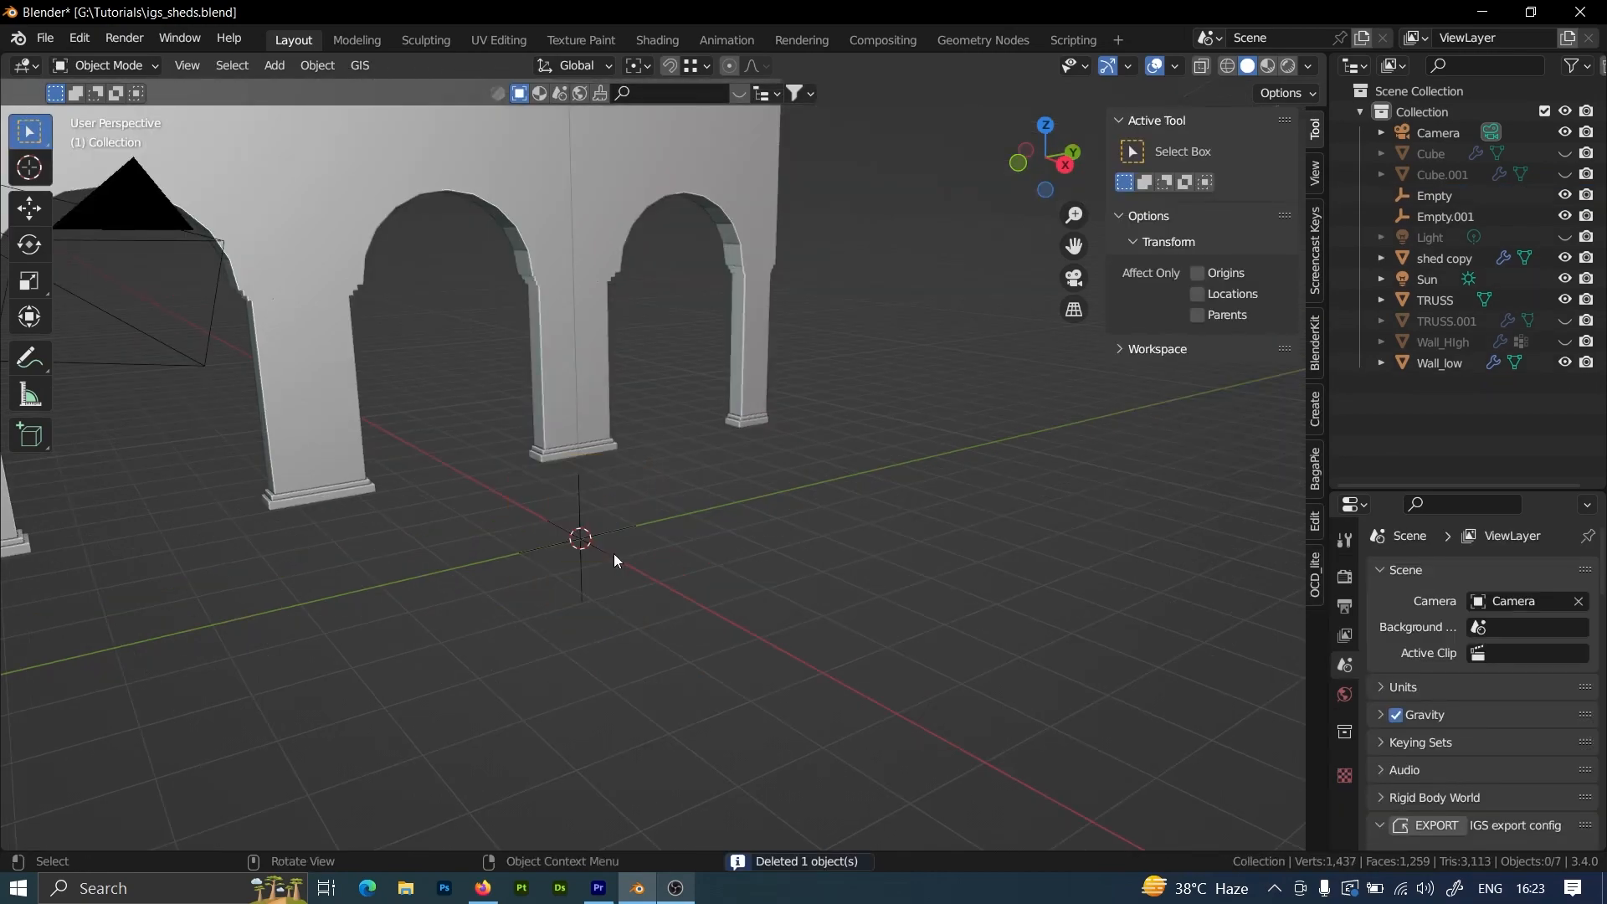
Select Wall_low and apply Shade Flat to it.
middle_drag(685, 540, 823, 494)
click(790, 278)
middle_drag(823, 498, 782, 444)
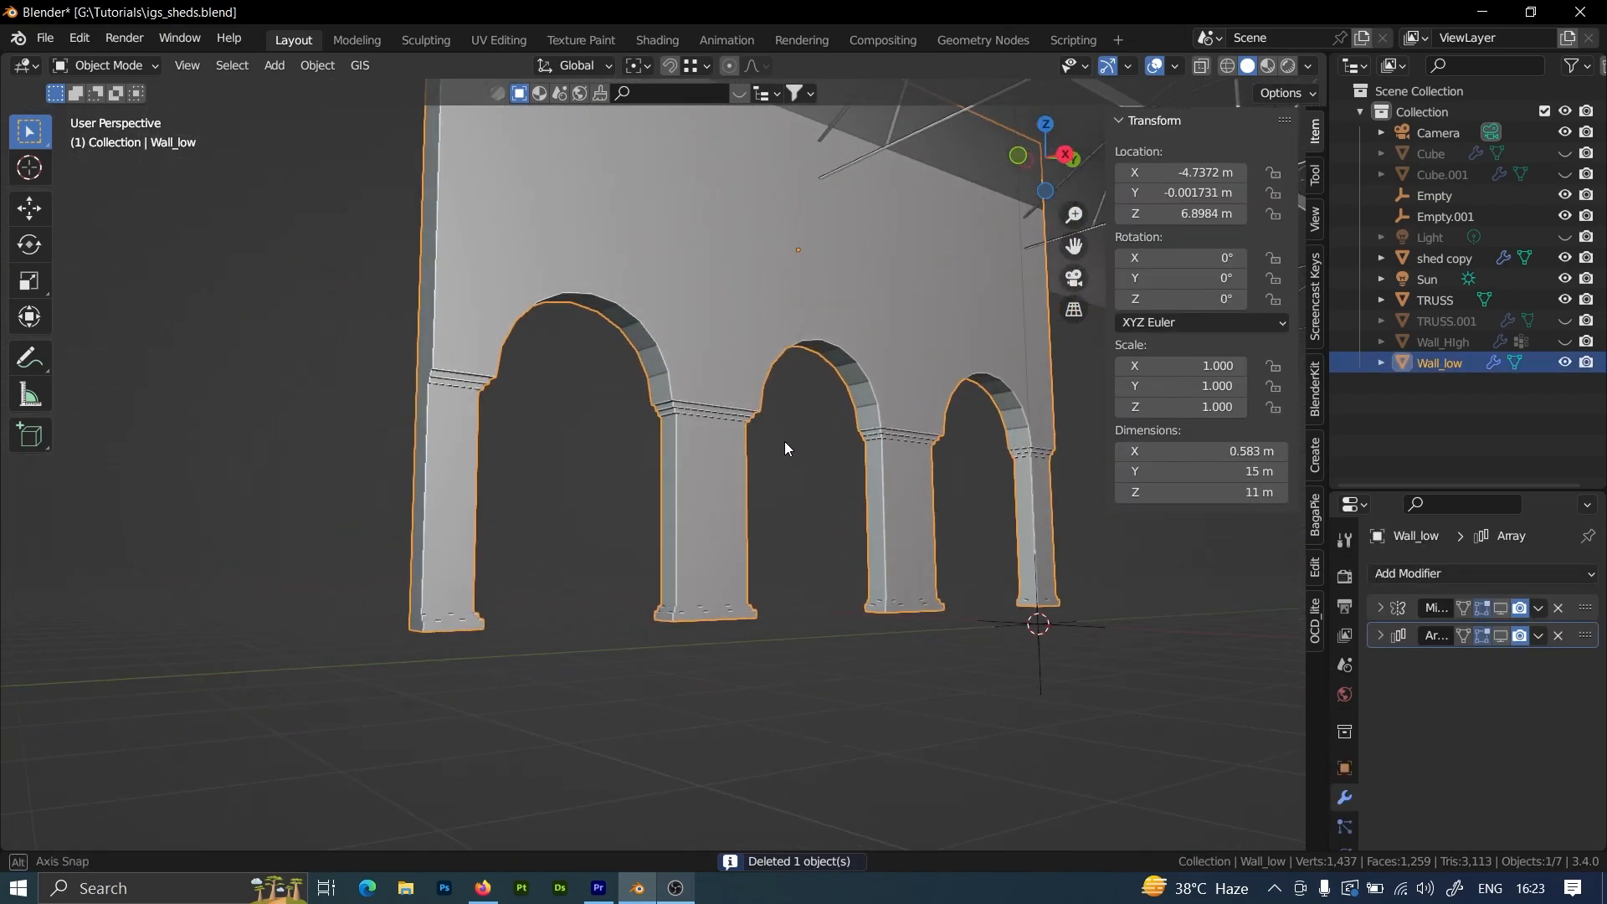
key(F3)
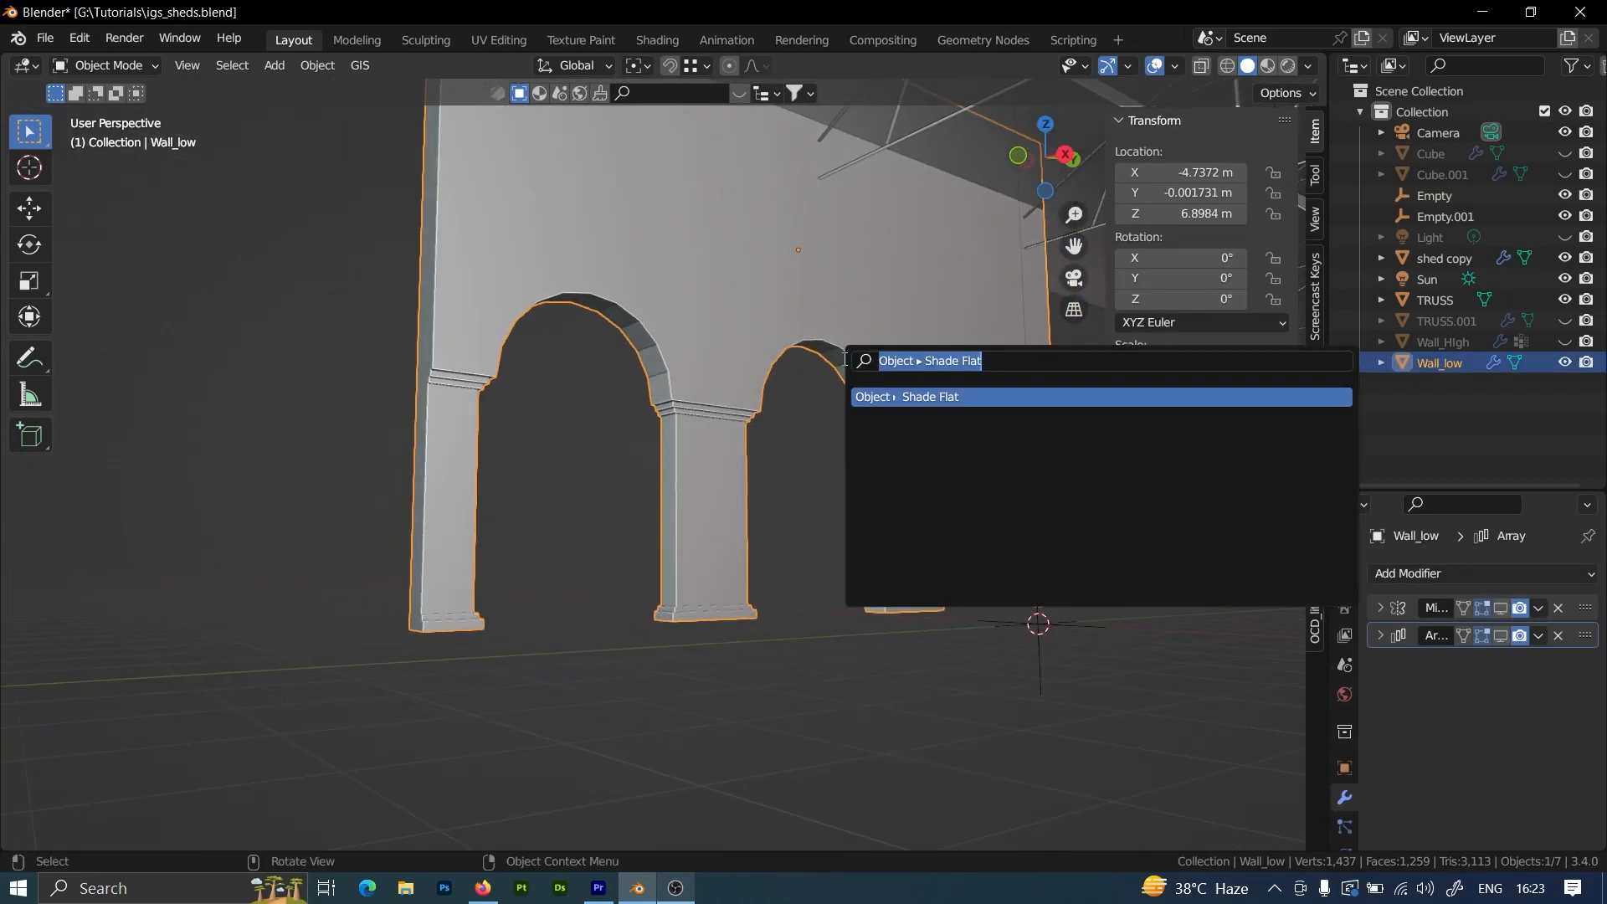
key(Return)
Apply Shade Smooth to Wall_low with Auto Smooth at 30°.
middle_drag(768, 464, 812, 466)
key(F3)
text(shade)
key(Down)
key(Down)
key(Return)
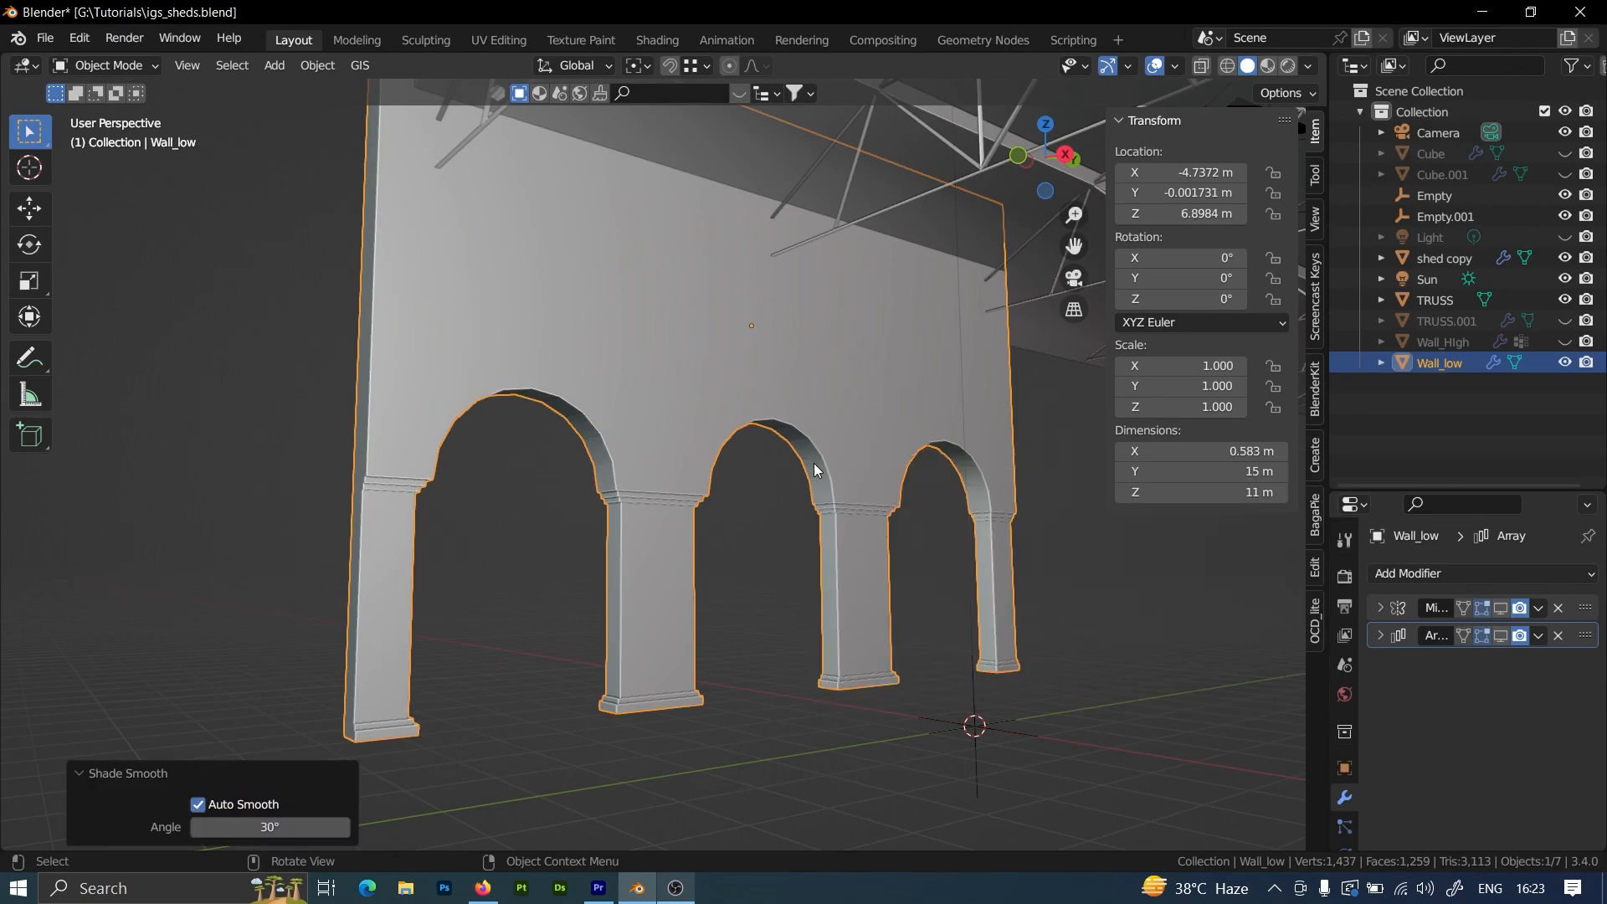
Inspect the smooth-shaded arches of Wall_low, checking the arch edges and undersides up close and from further away.
scroll(827, 519, up, 6)
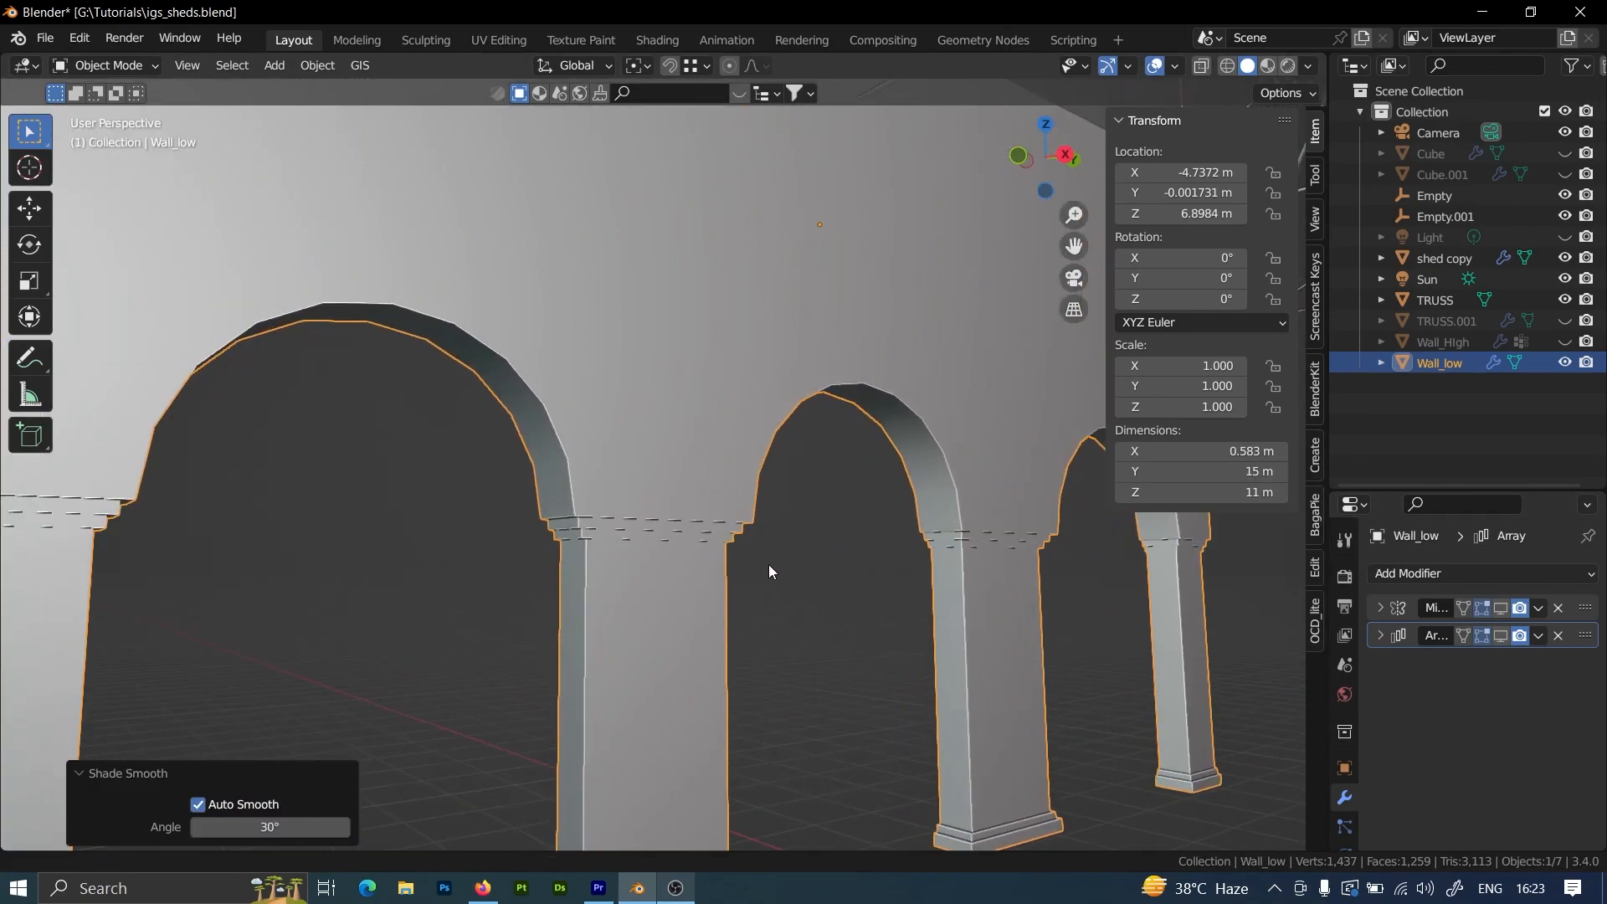
middle_drag(956, 601, 786, 555)
scroll(795, 519, up, 6)
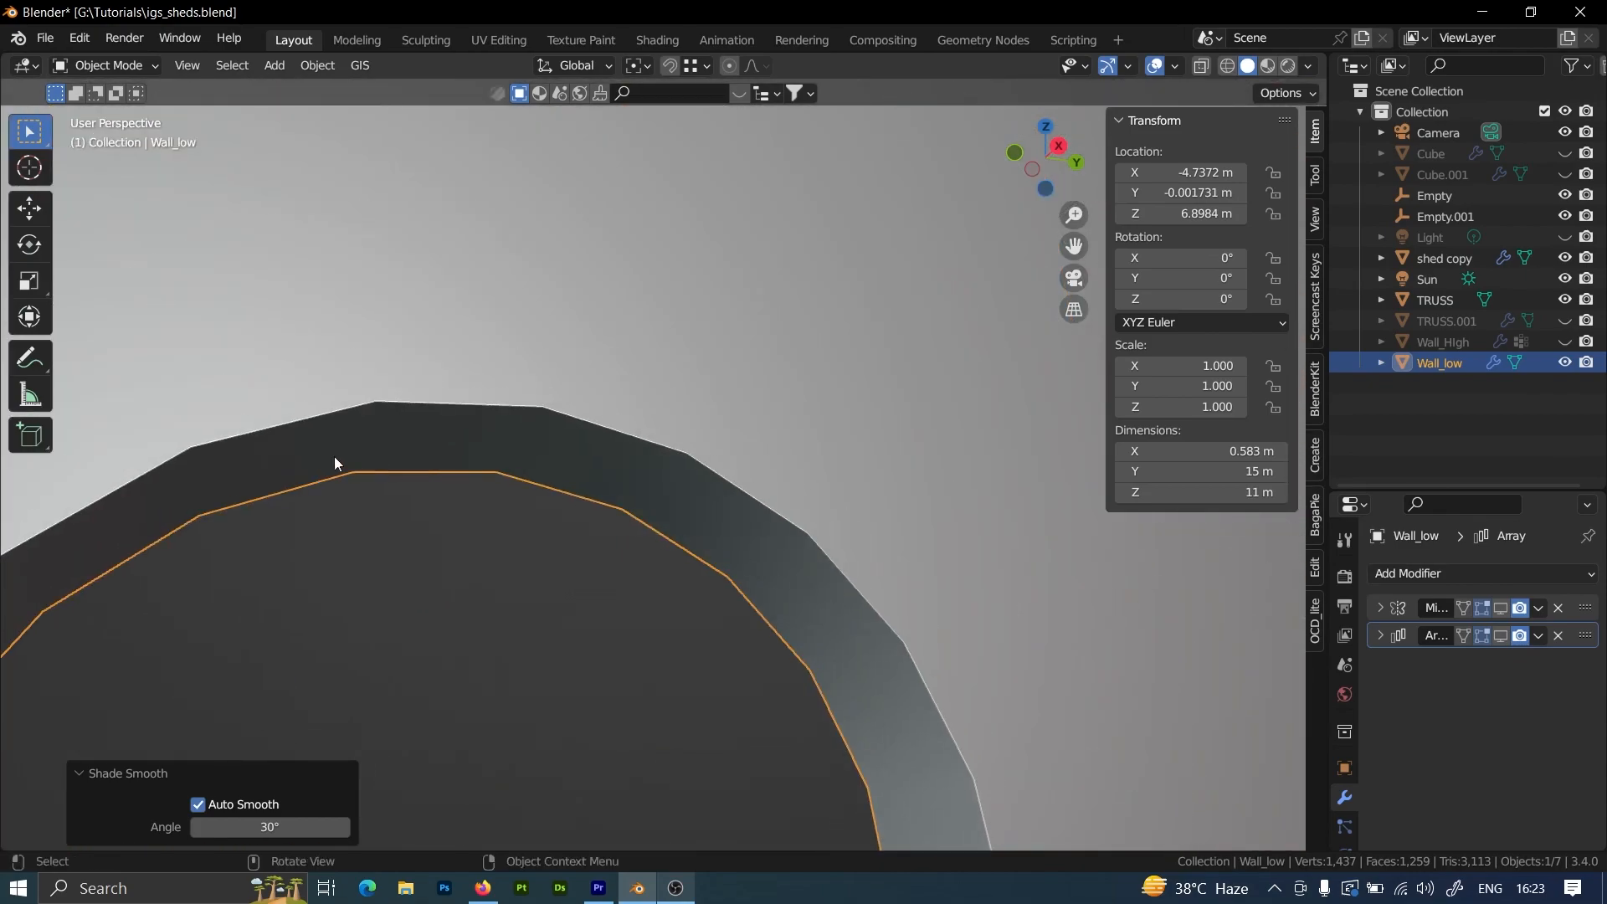
scroll(347, 462, down, 3)
scroll(502, 289, down, 5)
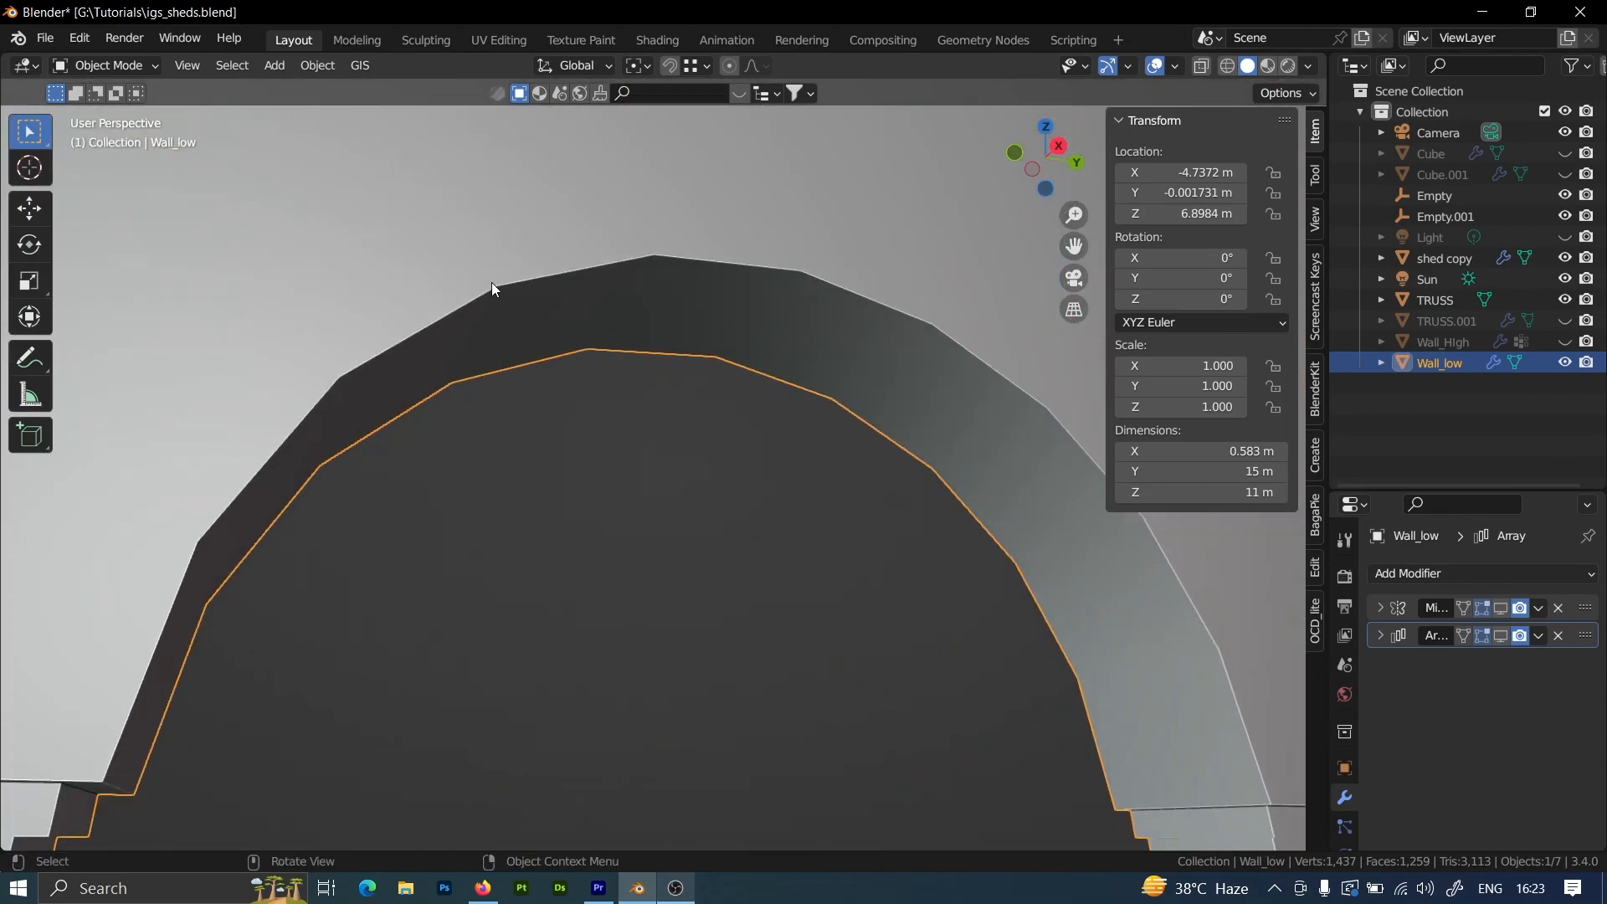
scroll(669, 428, up, 2)
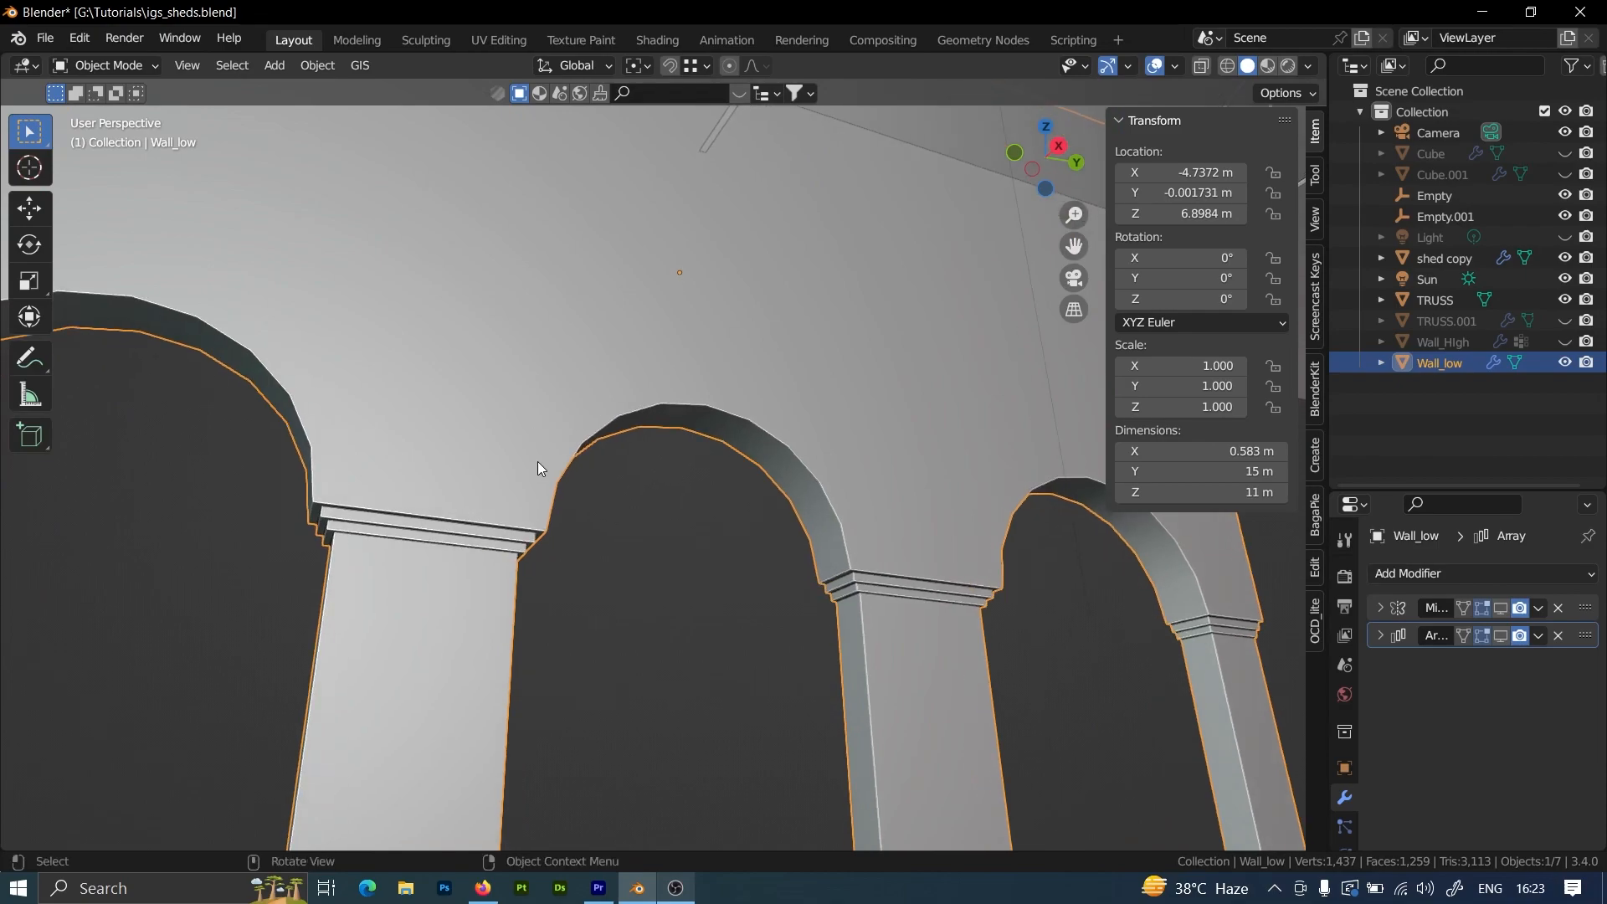
scroll(822, 494, down, 5)
middle_drag(762, 568, 872, 571)
scroll(862, 571, up, 5)
shift+middle_drag(891, 345, 886, 541)
middle_drag(886, 540, 988, 527)
scroll(835, 545, down, 4)
scroll(775, 546, up, 2)
scroll(817, 540, up, 2)
Unhide Wall_High and turn off the viewport display of its Mirror and Array modifiers.
click(1564, 341)
scroll(593, 428, down, 6)
click(664, 429)
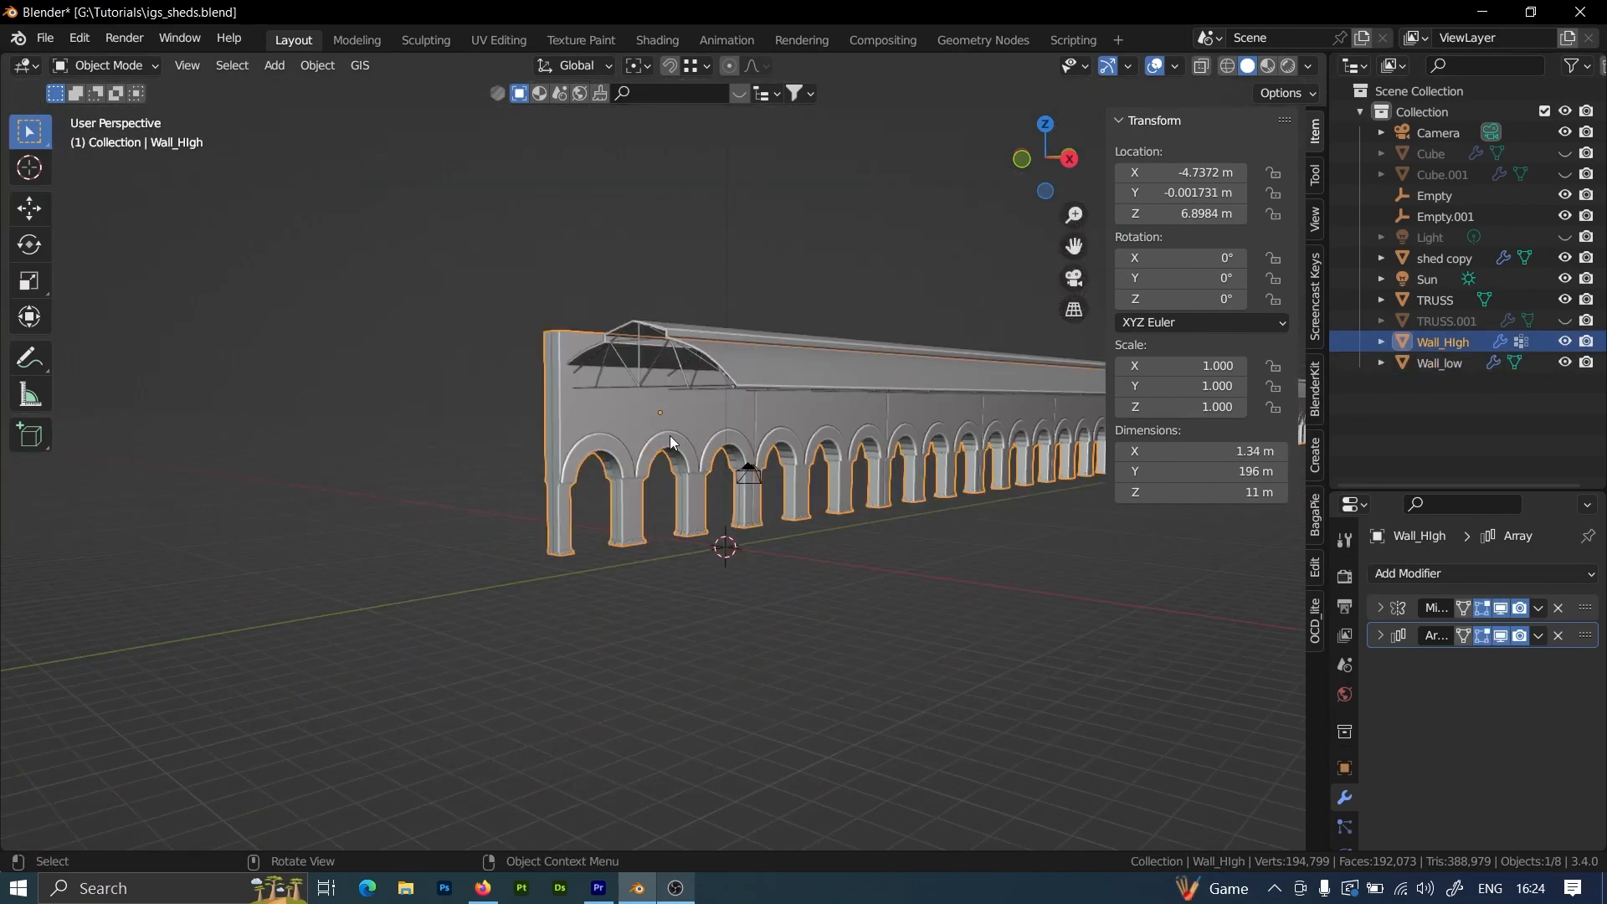
click(1489, 636)
scroll(705, 566, up, 4)
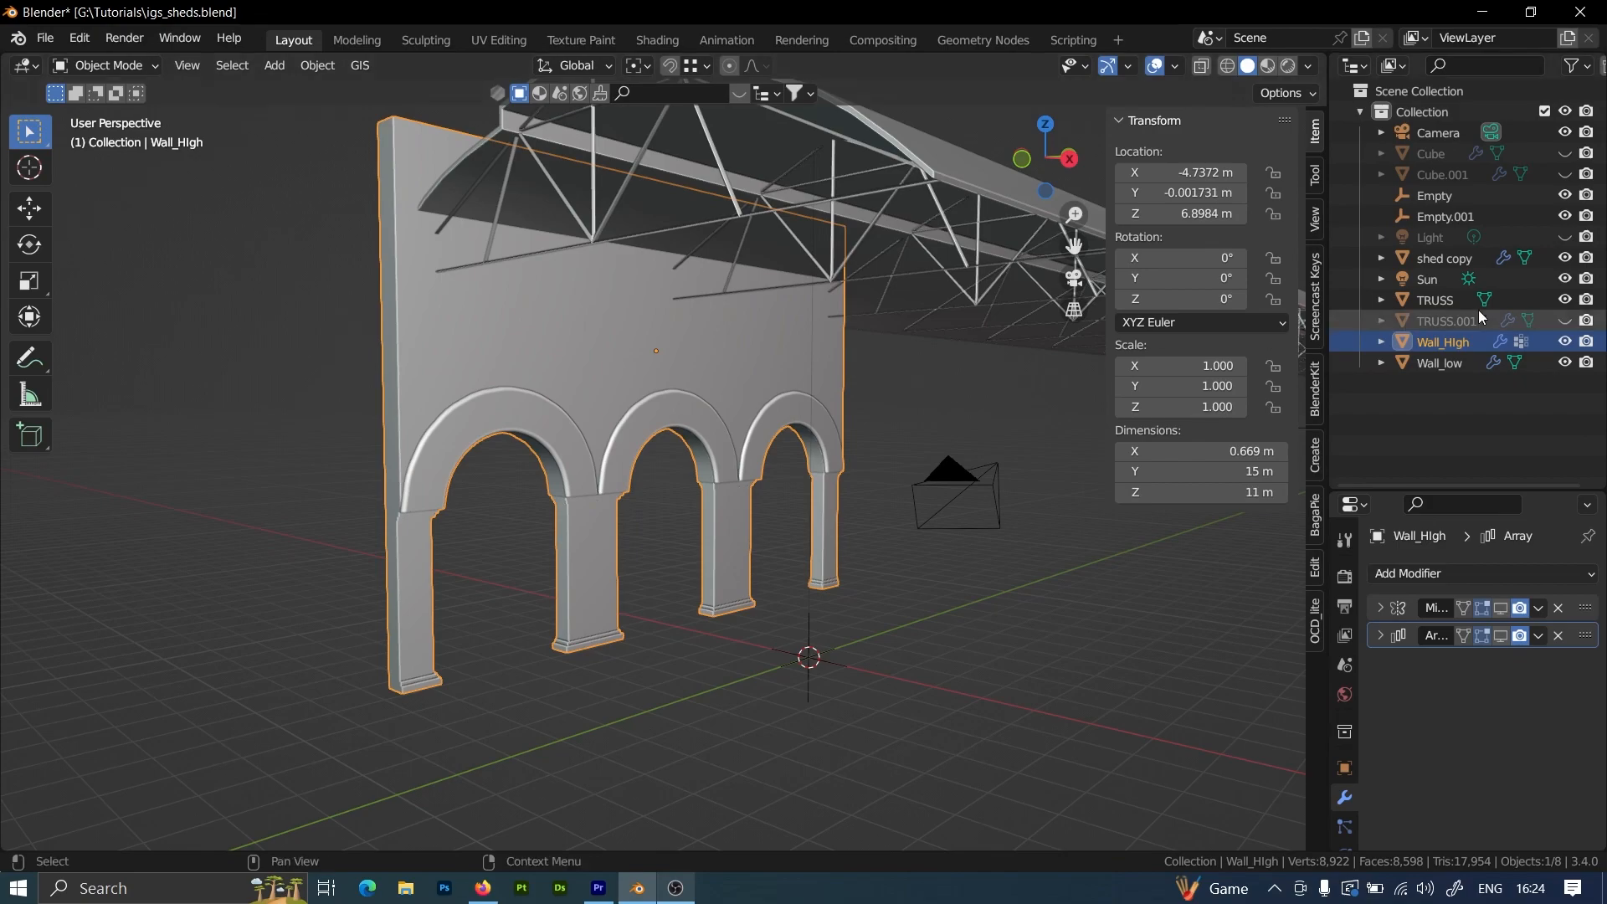
scroll(728, 534, up, 3)
Hide Wall_low and apply Shade Smooth to Wall_High with Auto Smooth at 30°.
click(1565, 363)
shift+middle_drag(660, 493, 731, 466)
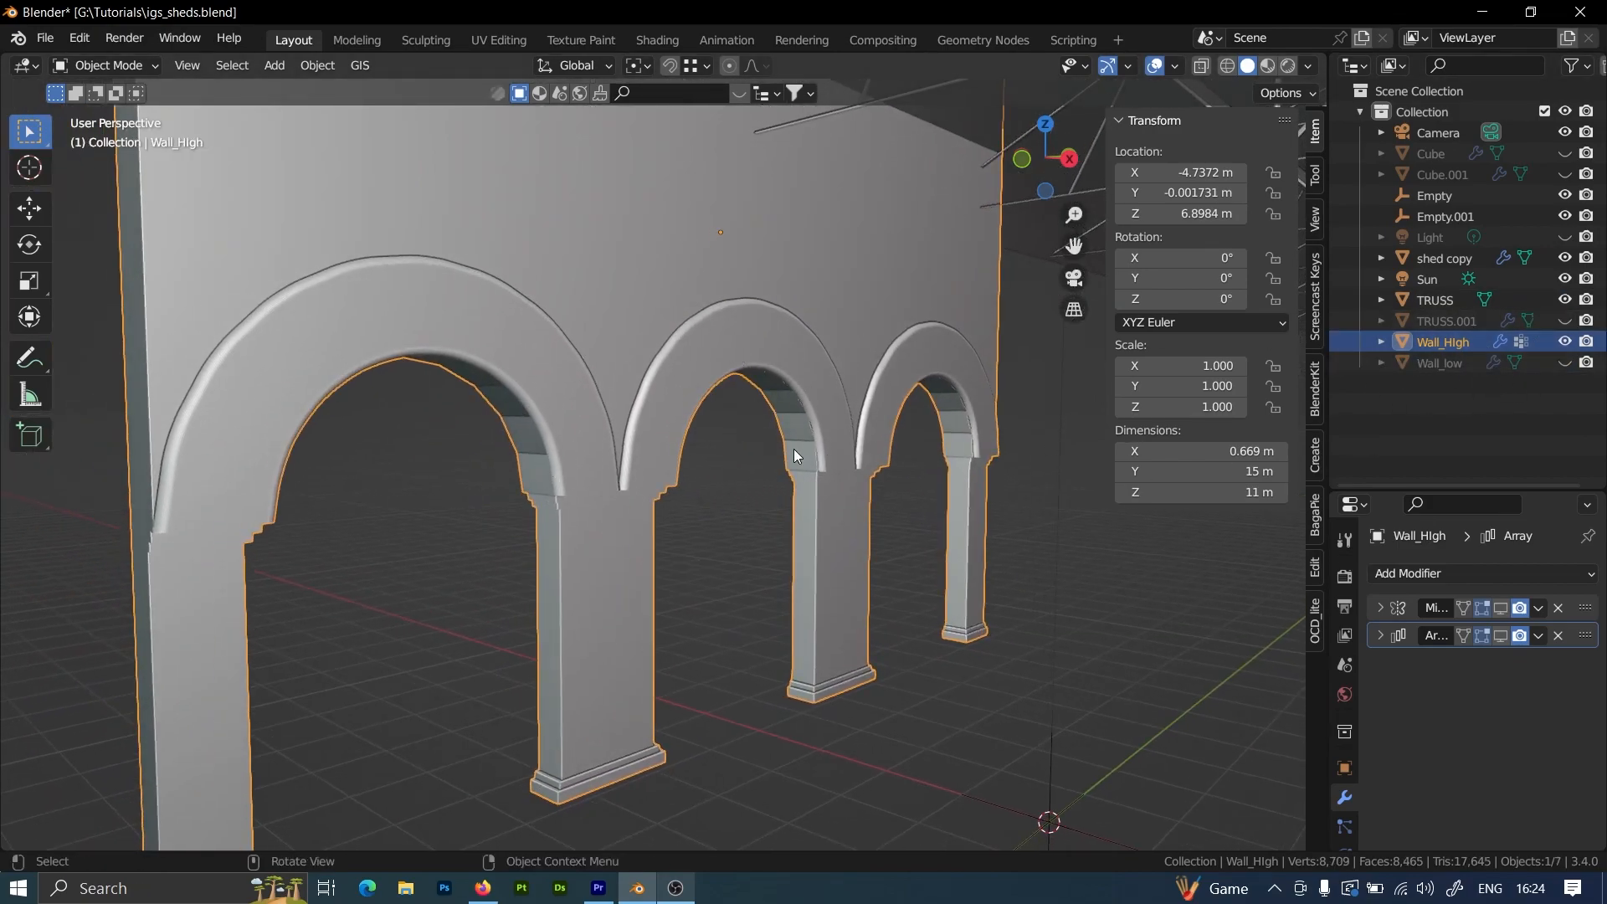
key(F3)
text(sah)
key(BackSpace)
key(BackSpace)
text(hade)
key(Down)
key(Down)
key(Return)
Review the smoothed arches of Wall_High and hide that wall.
middle_drag(838, 544, 840, 536)
shift+middle_drag(588, 347, 887, 381)
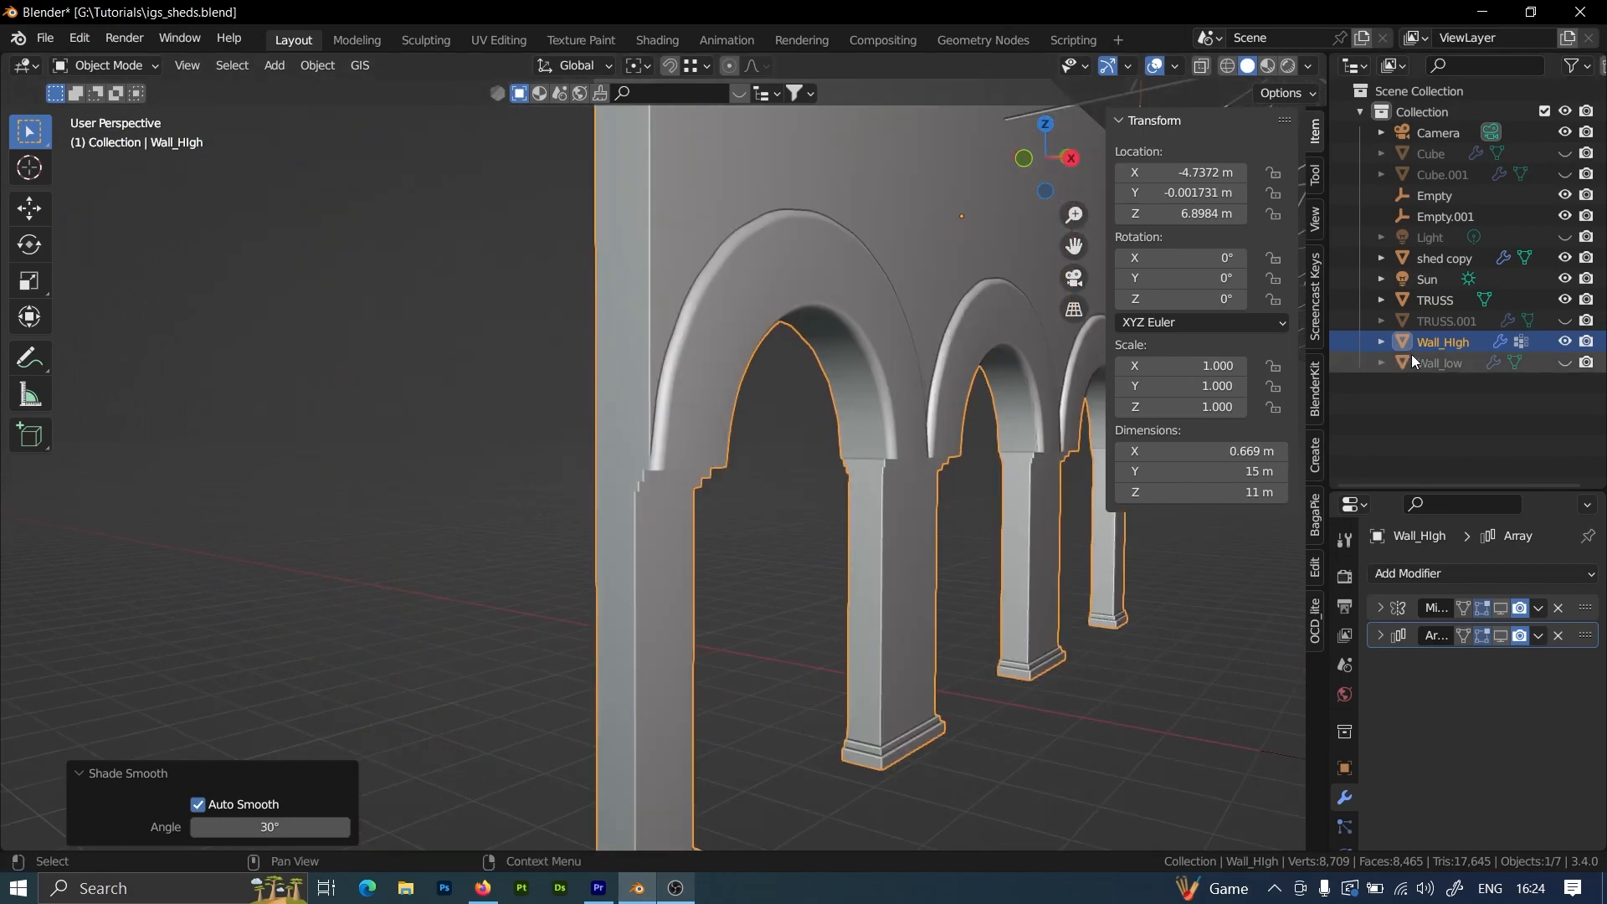
click(1565, 343)
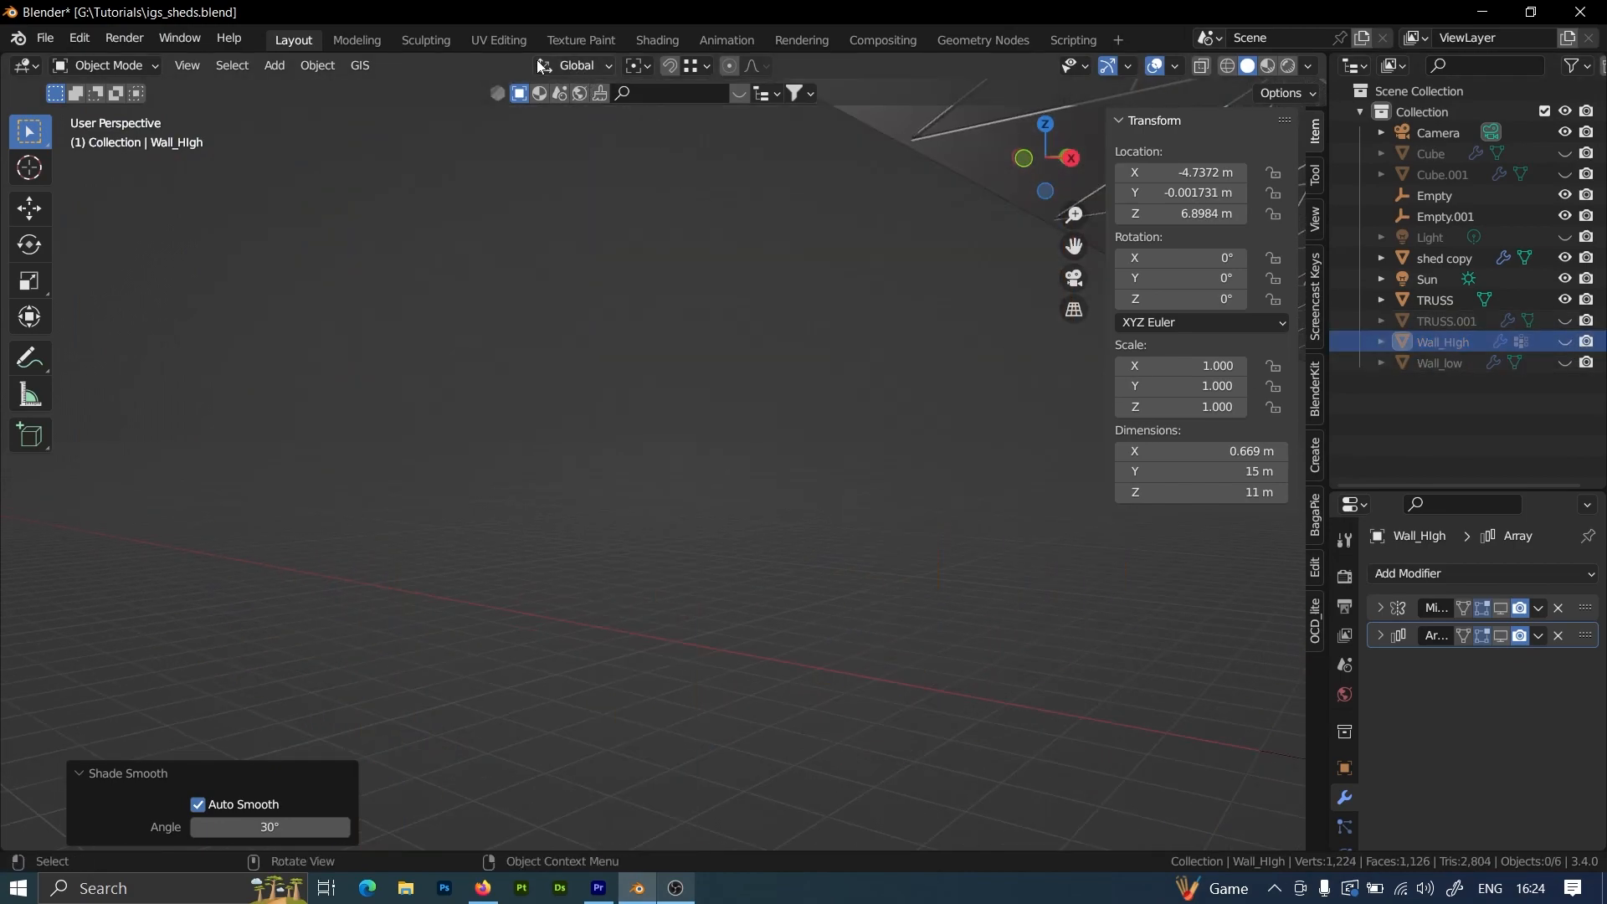
Switch to the UV Editing workspace and display DefaultMaterial_BaseColor.tga in the image editor.
click(471, 38)
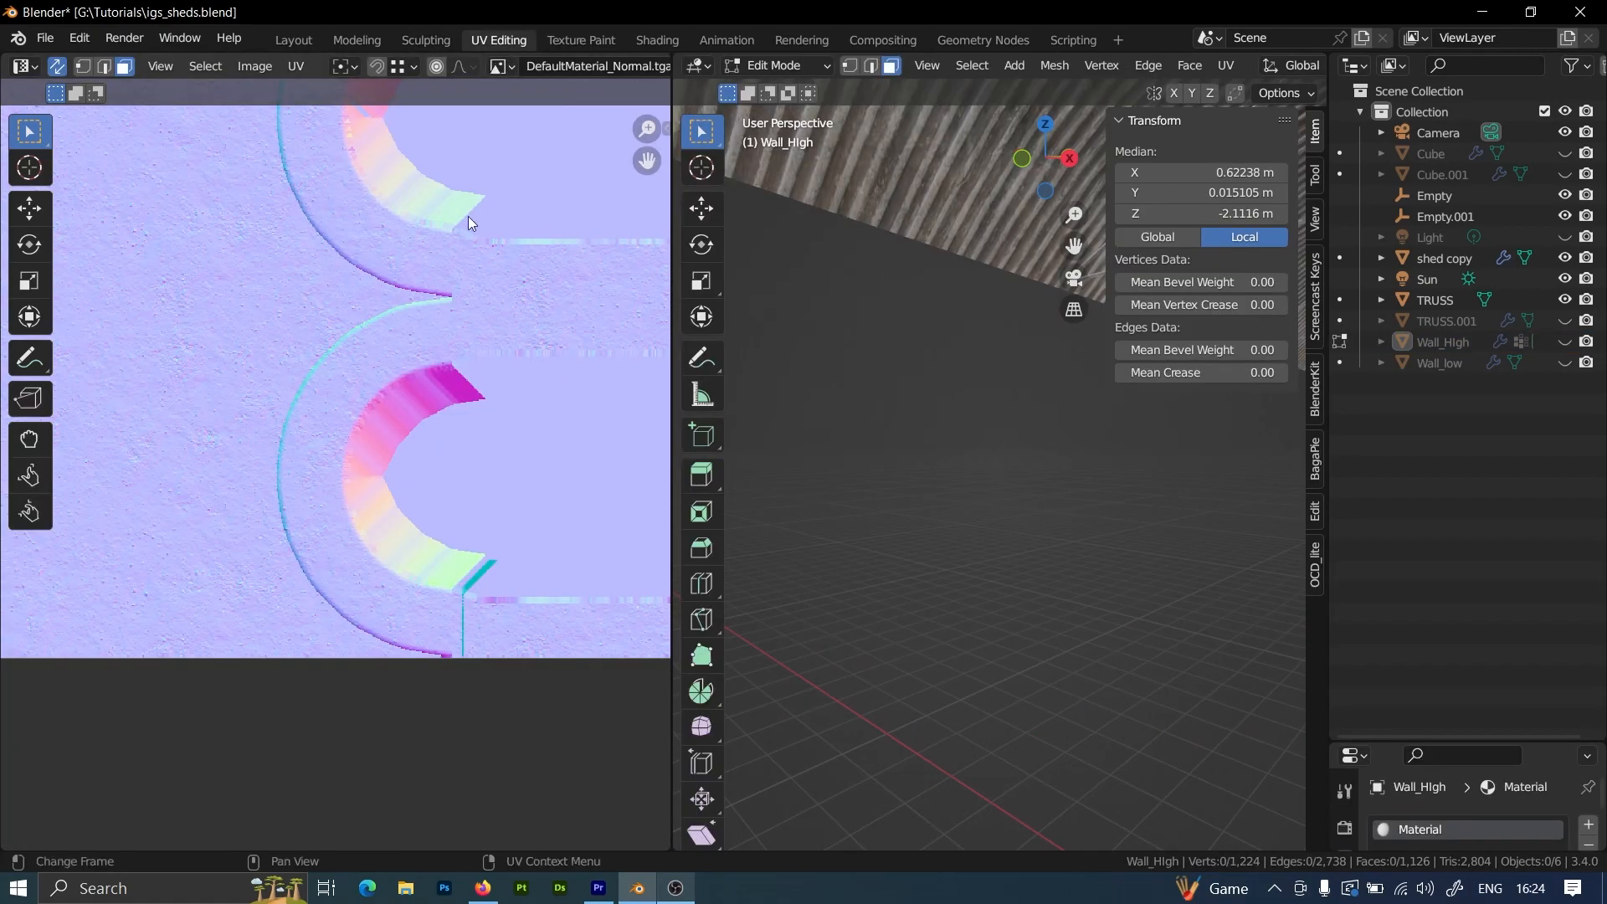
click(498, 66)
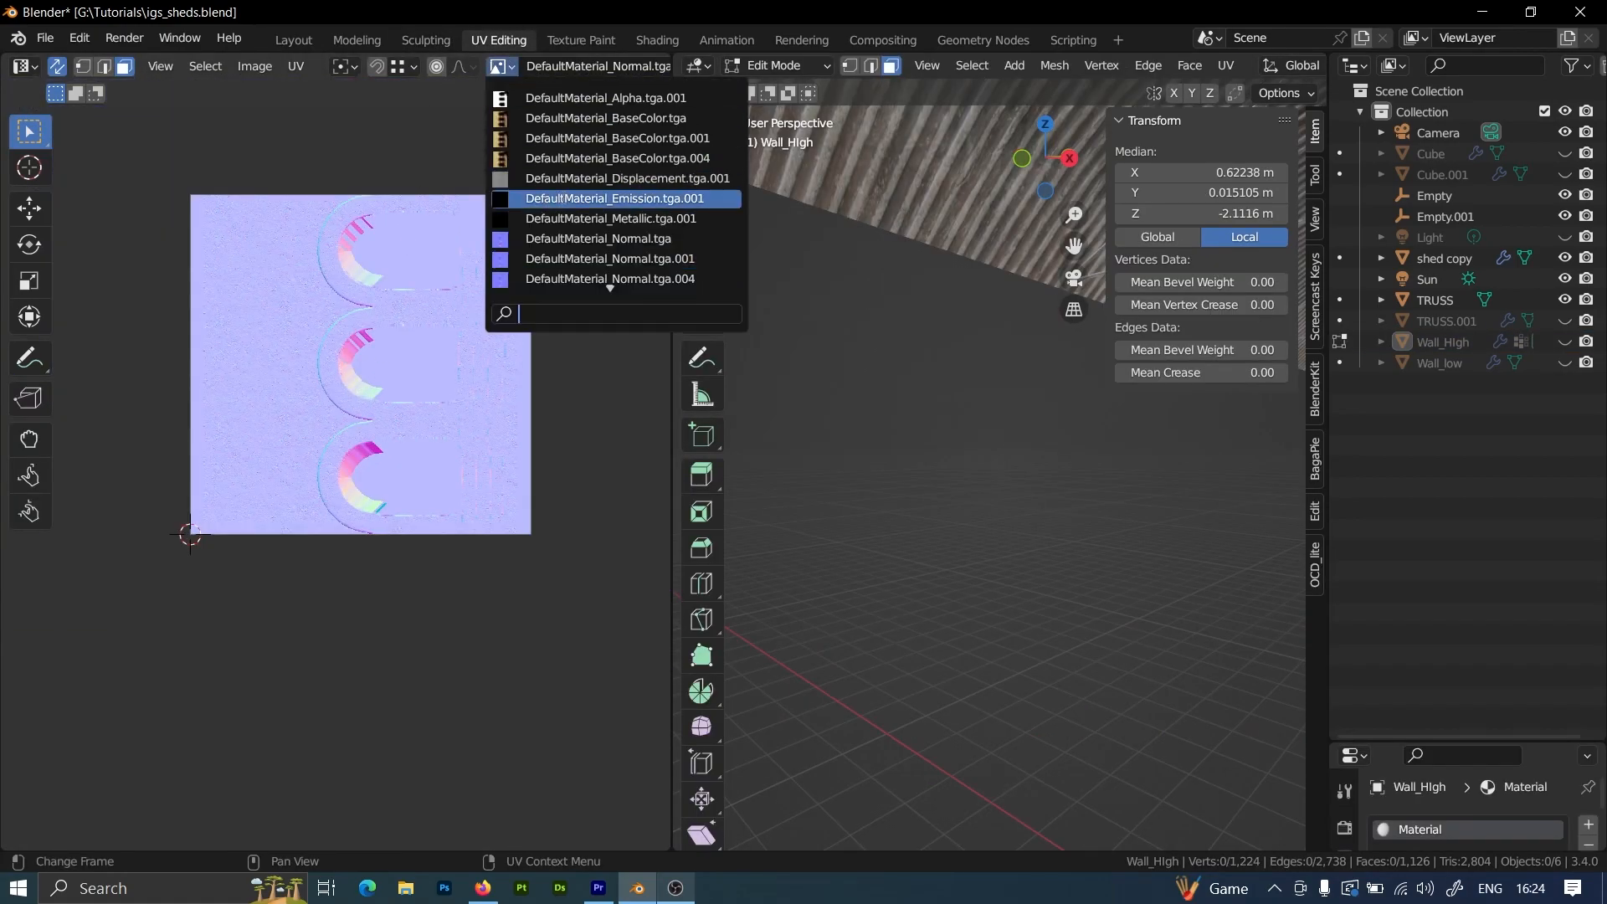
click(544, 121)
shift+middle_drag(439, 457, 440, 470)
shift+middle_drag(458, 285, 385, 337)
Unhide the textured Wall_low, view its arch up close beside the base color map, and exit Edit Mode.
scroll(946, 440, down, 2)
scroll(1037, 482, down, 8)
shift+middle_drag(1035, 485, 1071, 465)
click(1565, 363)
scroll(979, 504, up, 3)
scroll(963, 512, up, 4)
scroll(1021, 435, up, 4)
key(Tab)
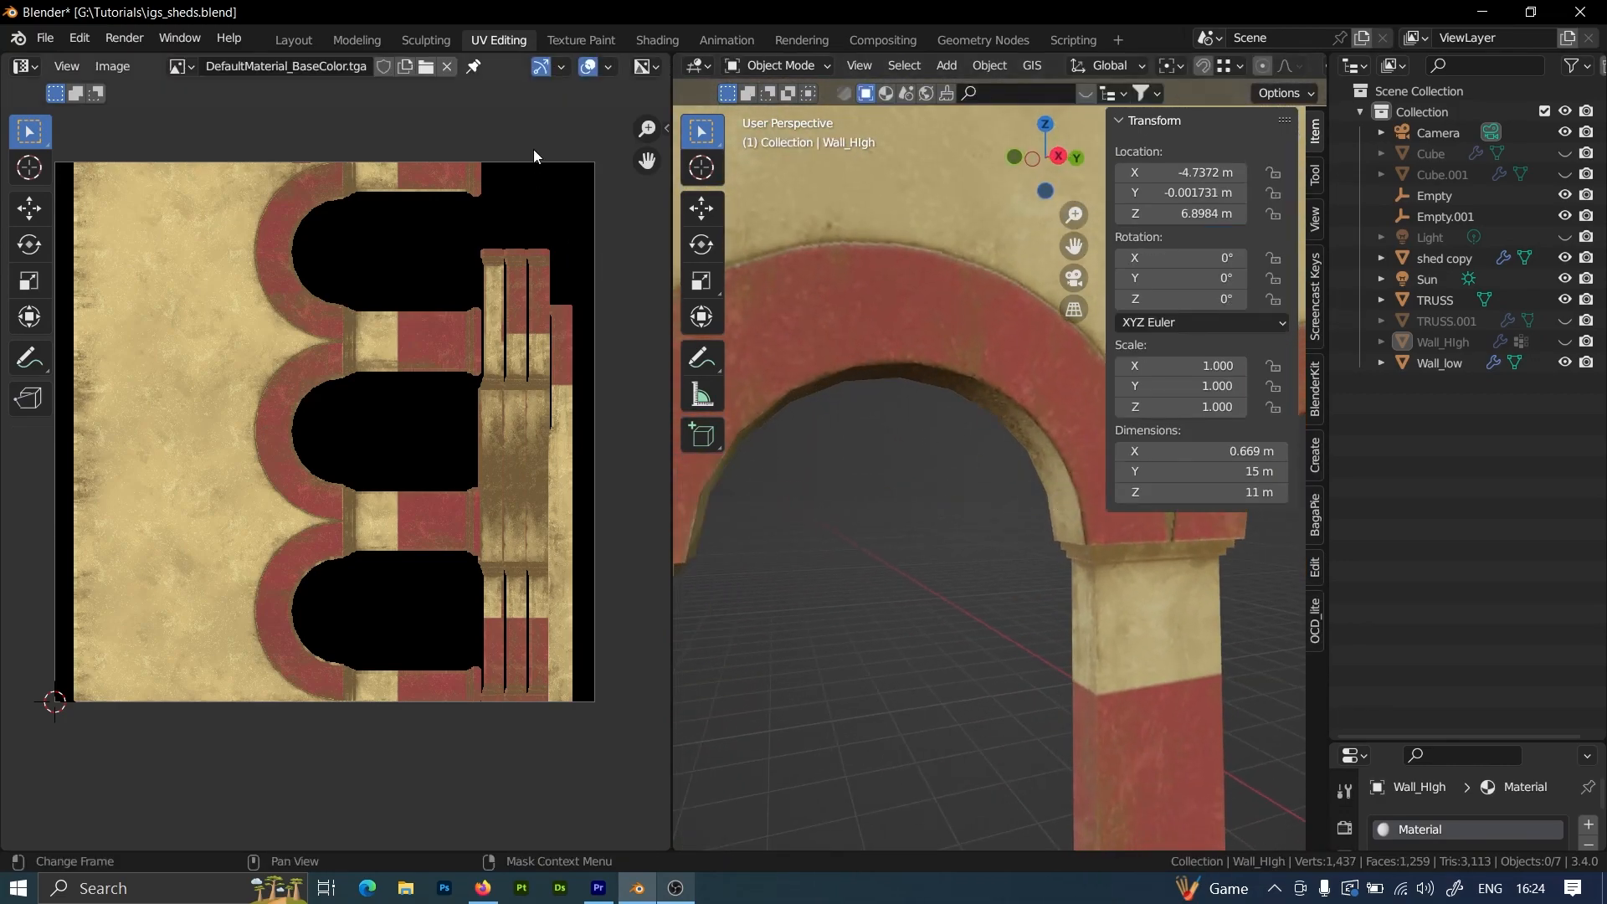
Return to the Layout workspace and view the arcade side of the shed with Wall_low in place.
click(312, 41)
scroll(761, 381, down, 5)
middle_drag(765, 398, 570, 458)
scroll(566, 459, up, 4)
shift+middle_drag(243, 515, 622, 483)
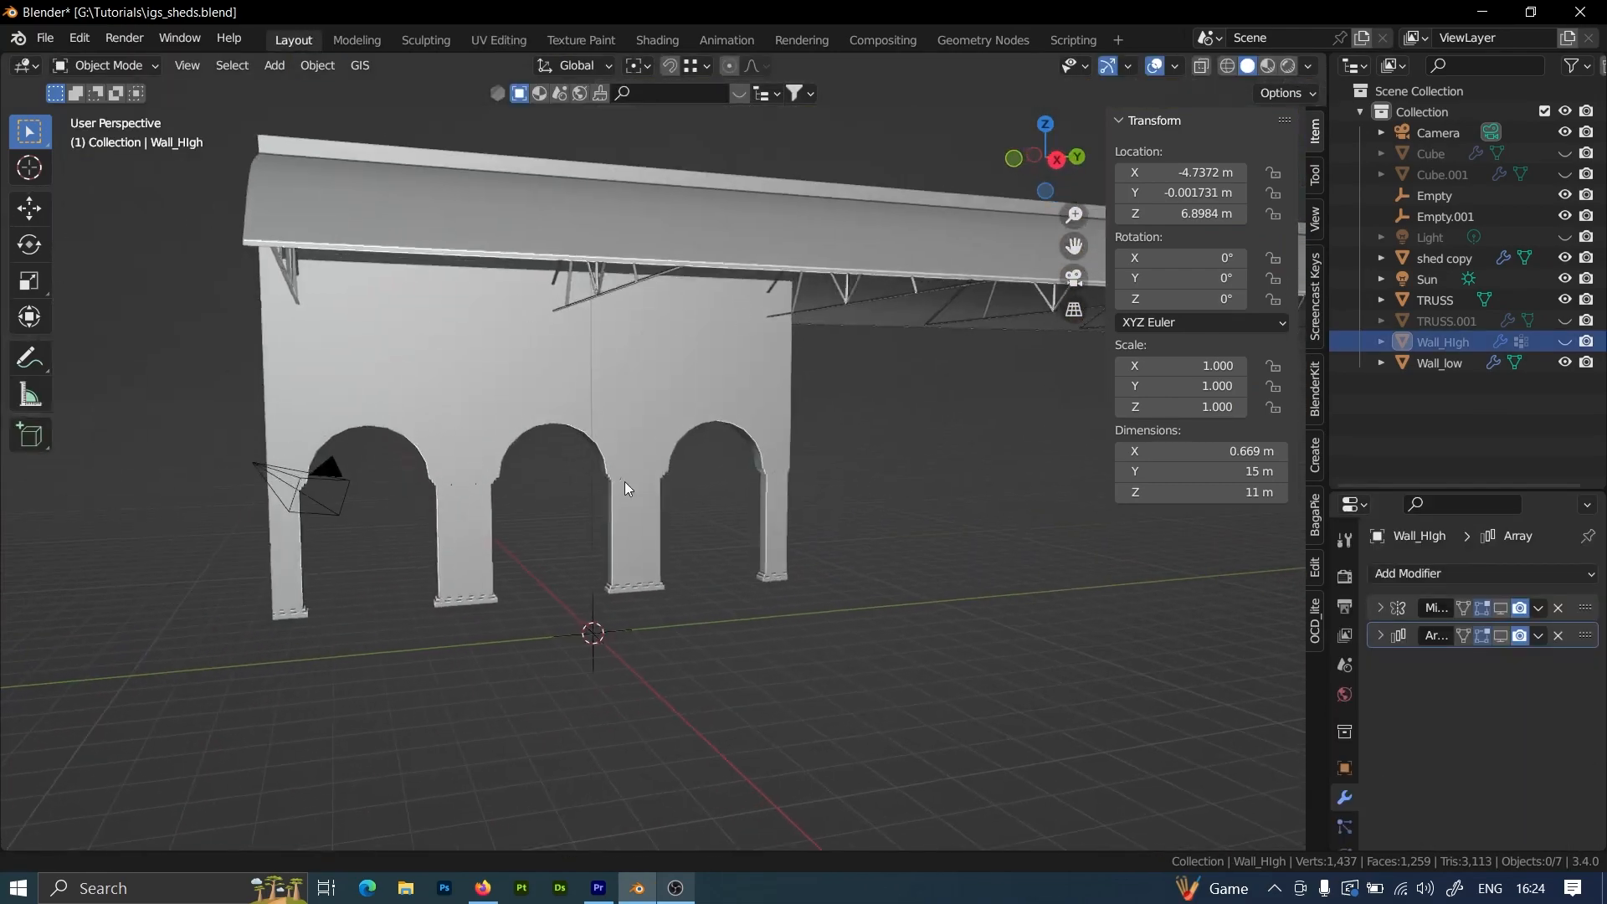